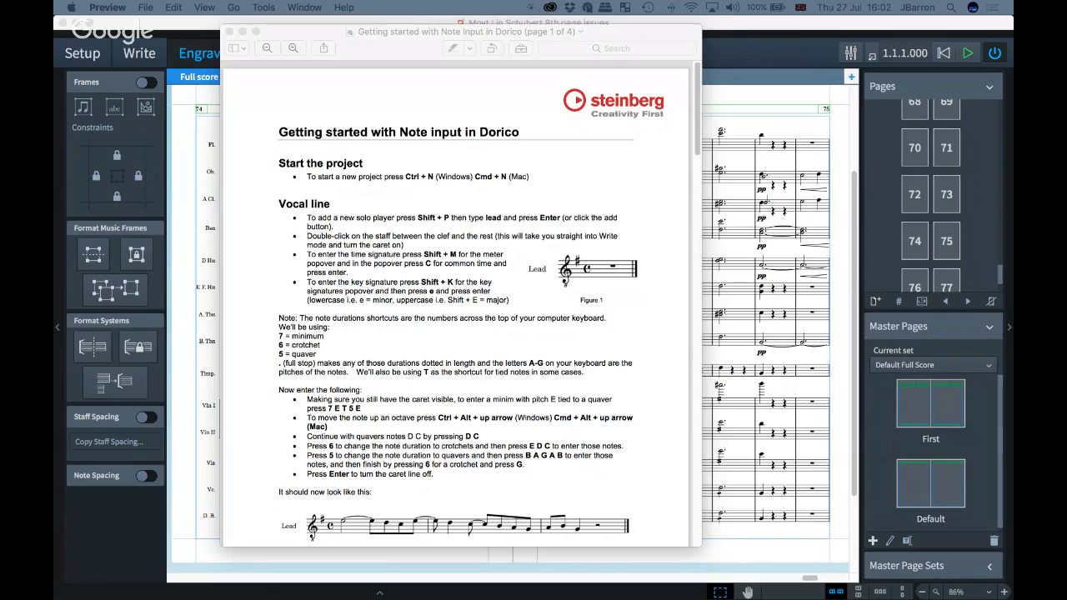
Step: Scroll through the Getting started with Note input in Dorico PDF guide
click(381, 46)
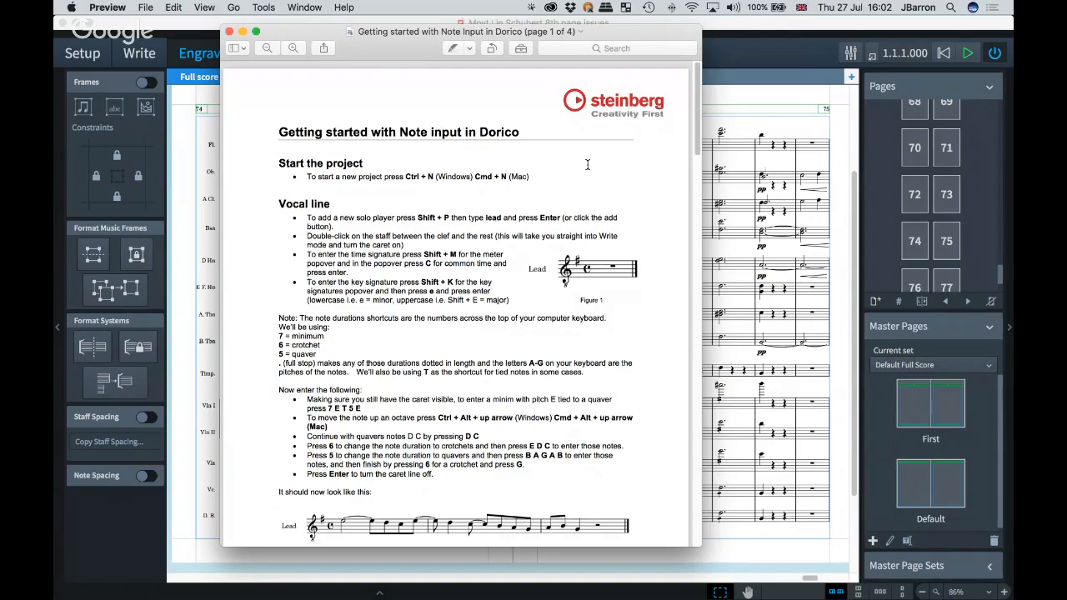
scroll(662, 237, down, 1)
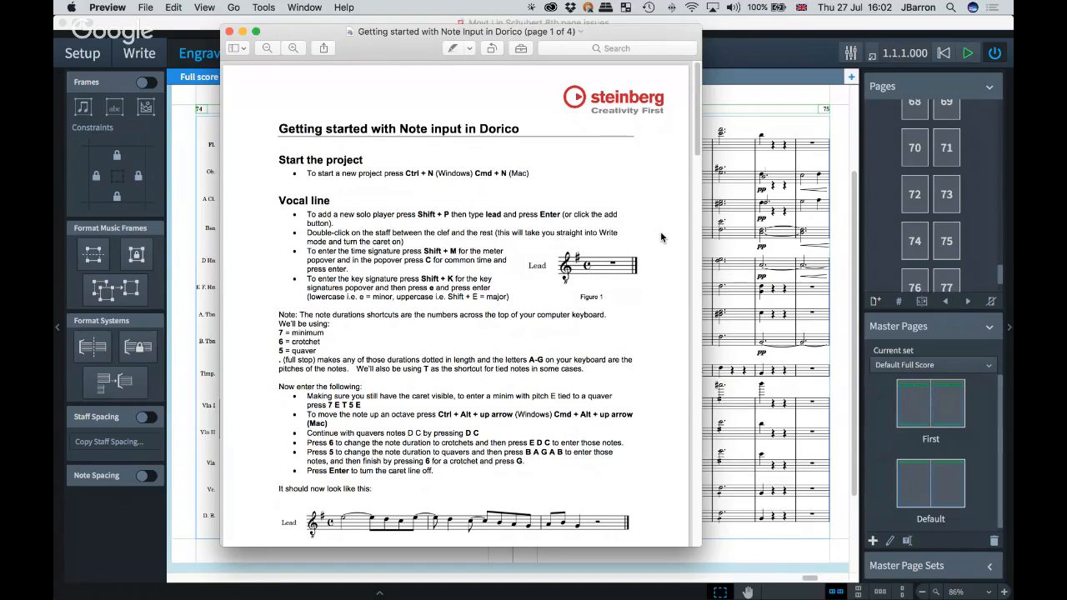
scroll(661, 238, down, 10)
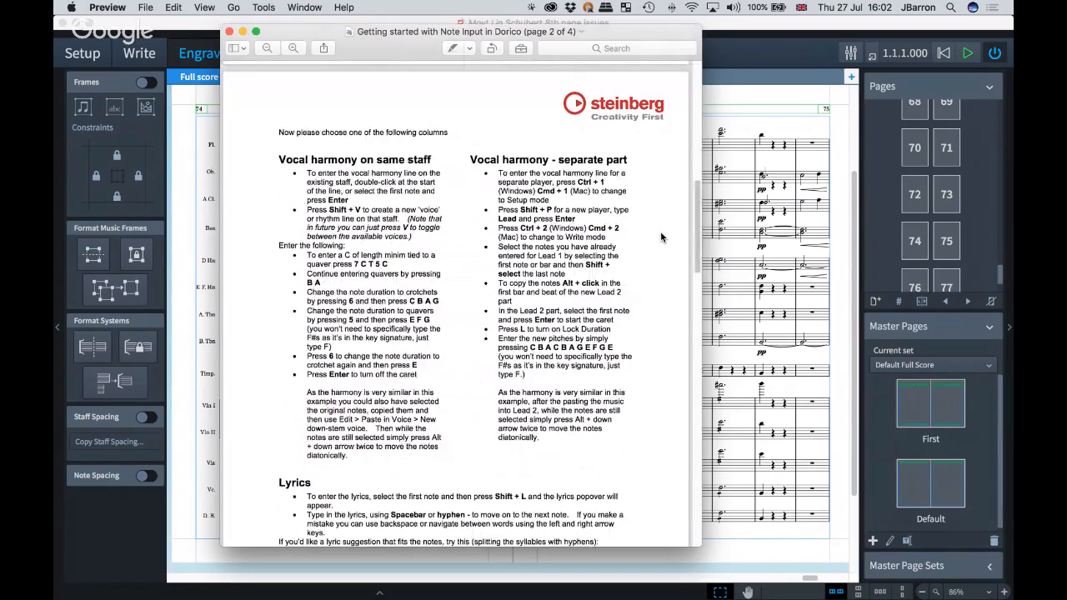
scroll(661, 238, down, 10)
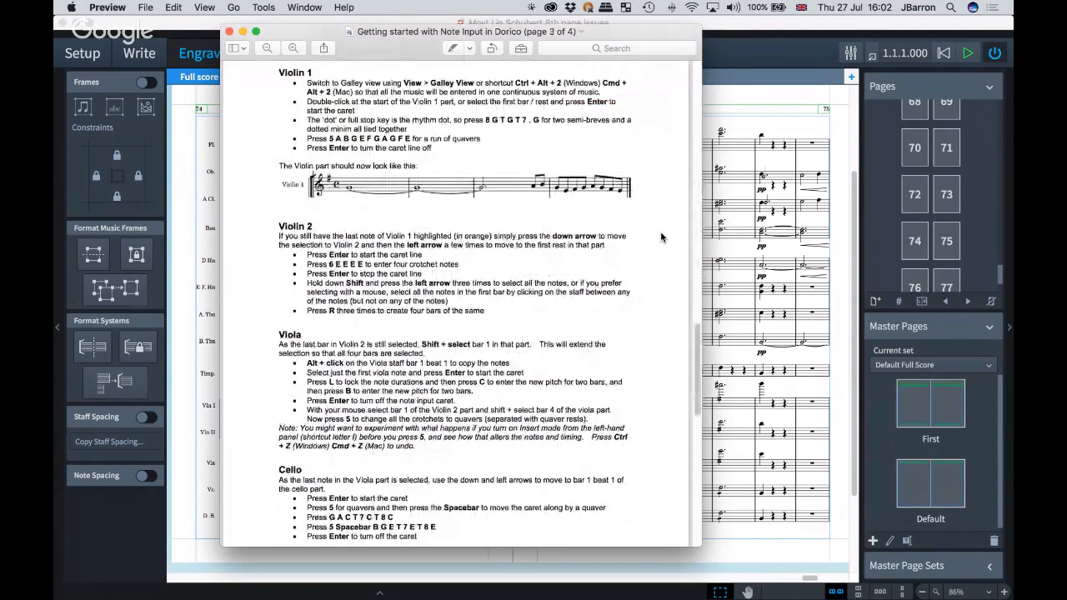
scroll(661, 237, down, 15)
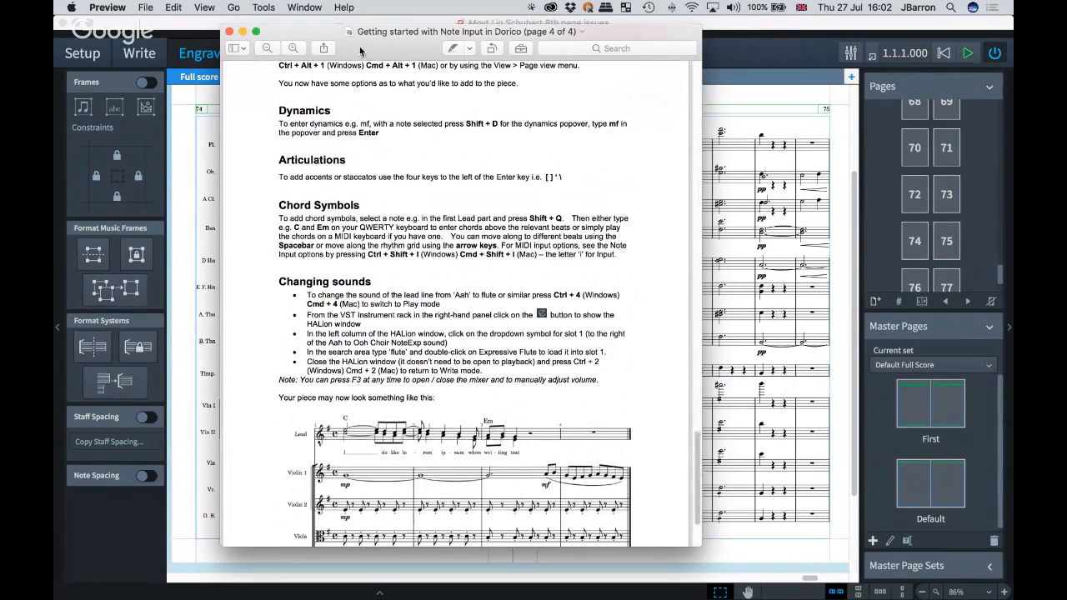
scroll(675, 229, up, 5)
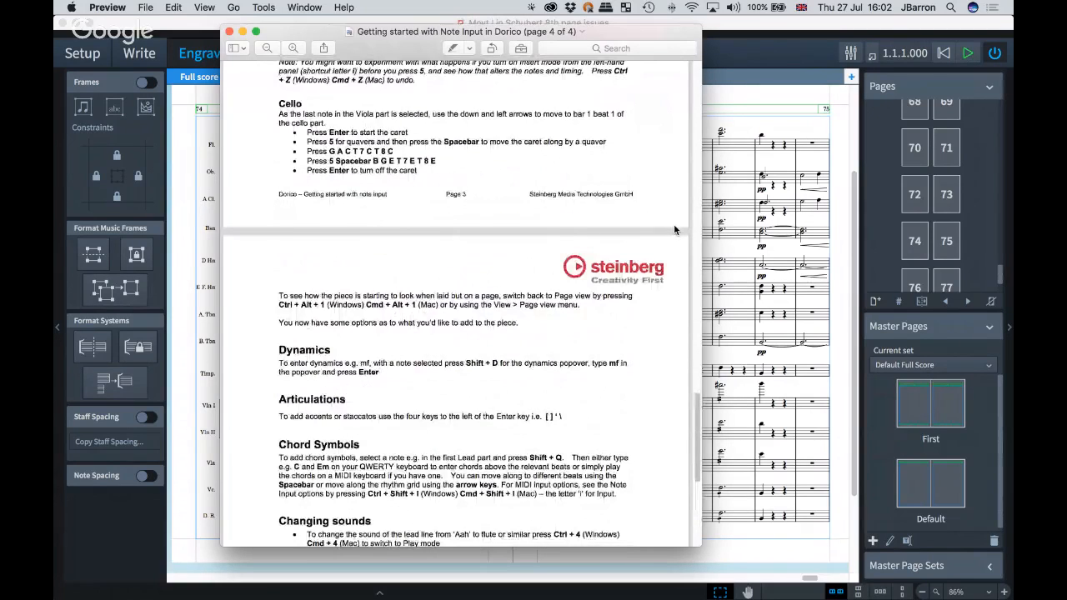
scroll(675, 229, up, 15)
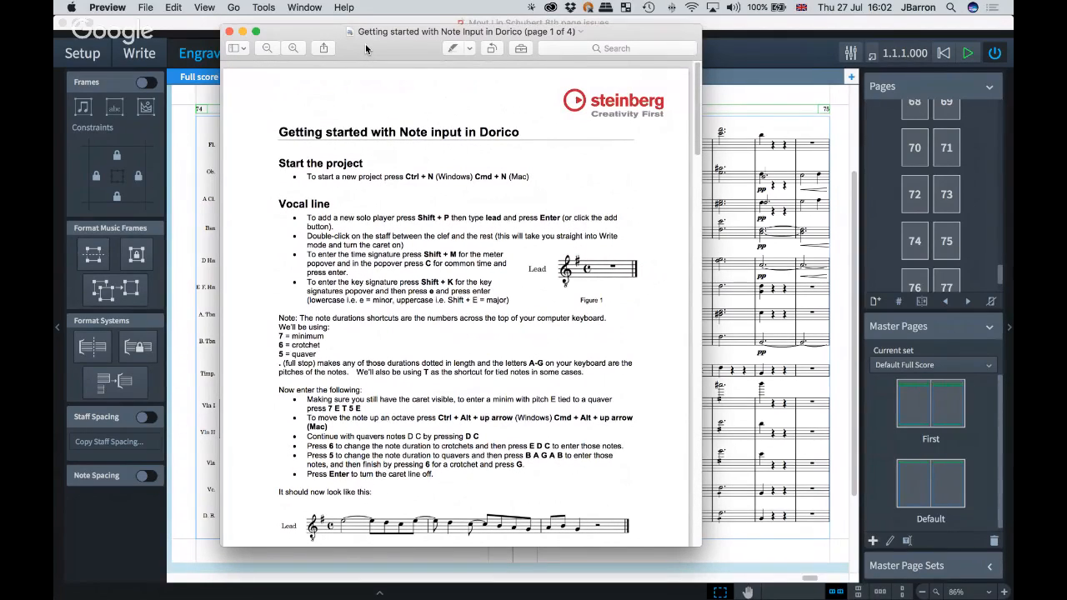
Step: Move the guide window aside and insert one blank page before page 75 in the full score
drag(365, 45, 1012, 50)
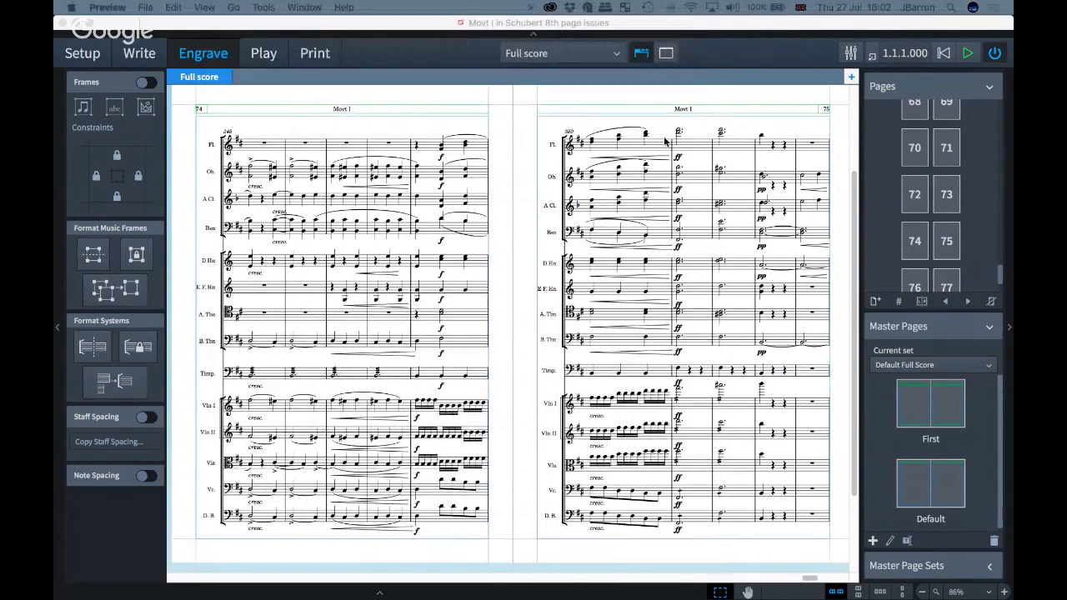
click(500, 284)
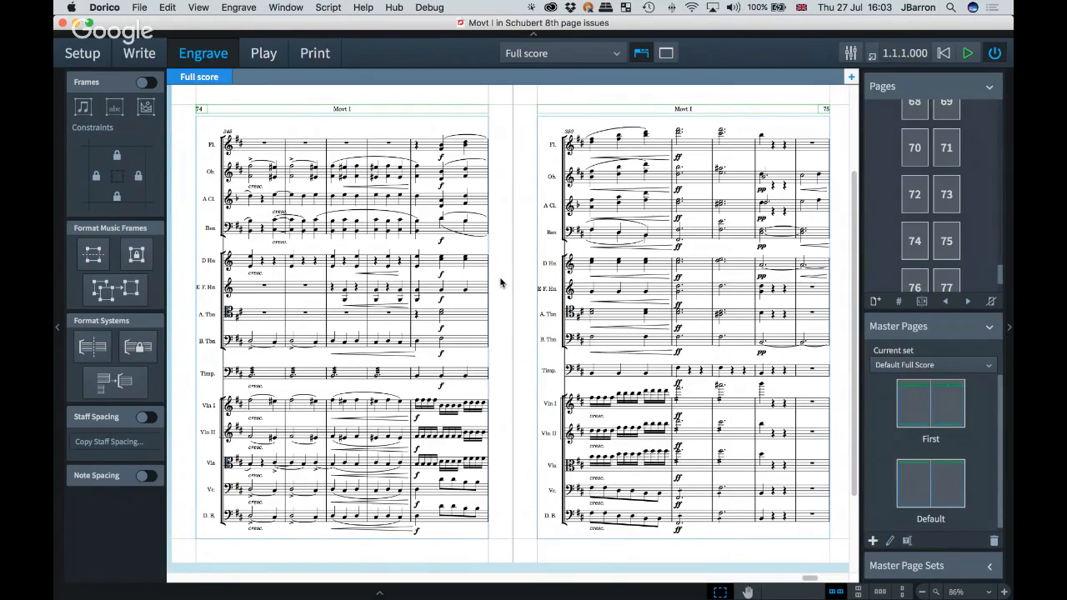
click(940, 242)
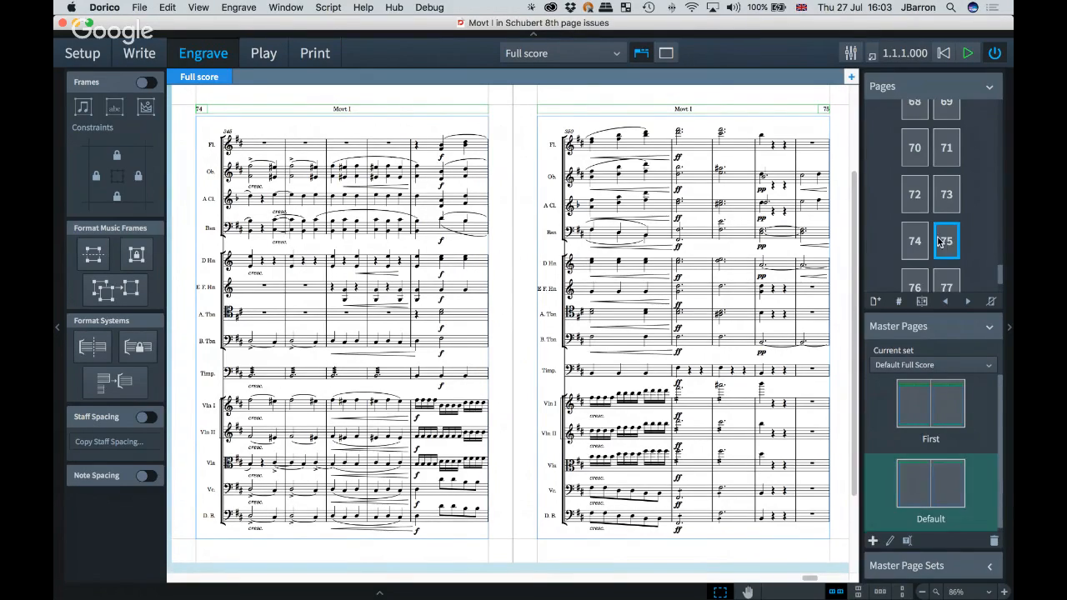
click(875, 302)
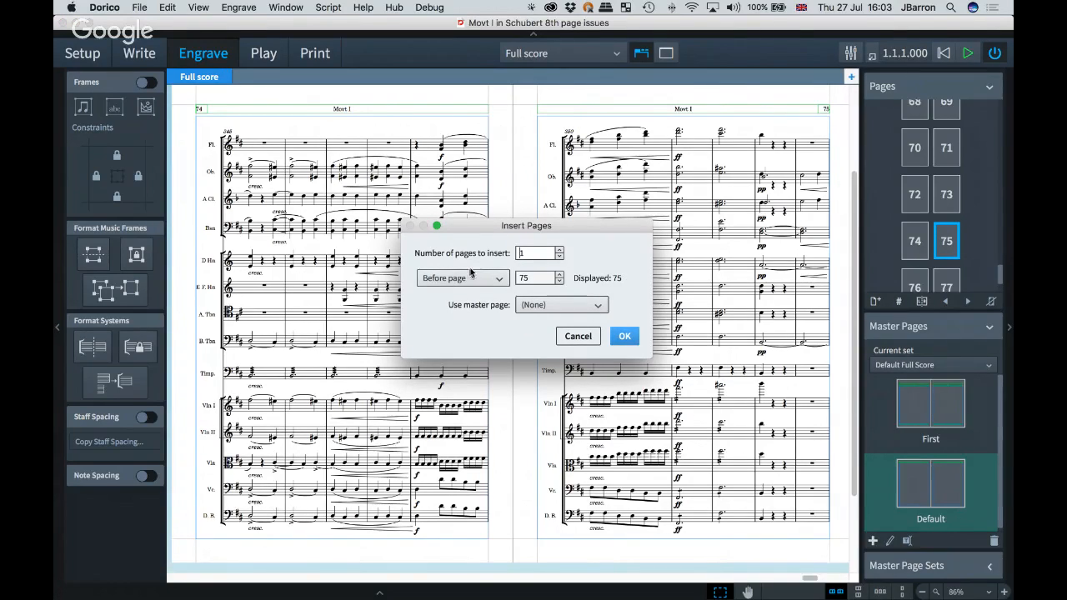
click(622, 338)
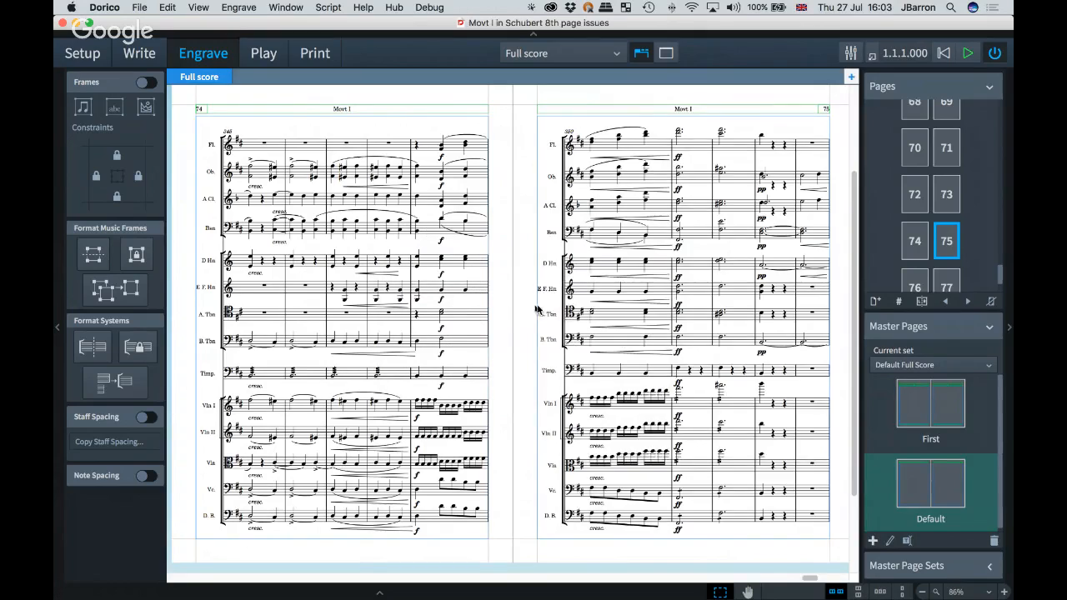
Step: Turn on frame editing in Engrave mode
scroll(593, 262, right, 3)
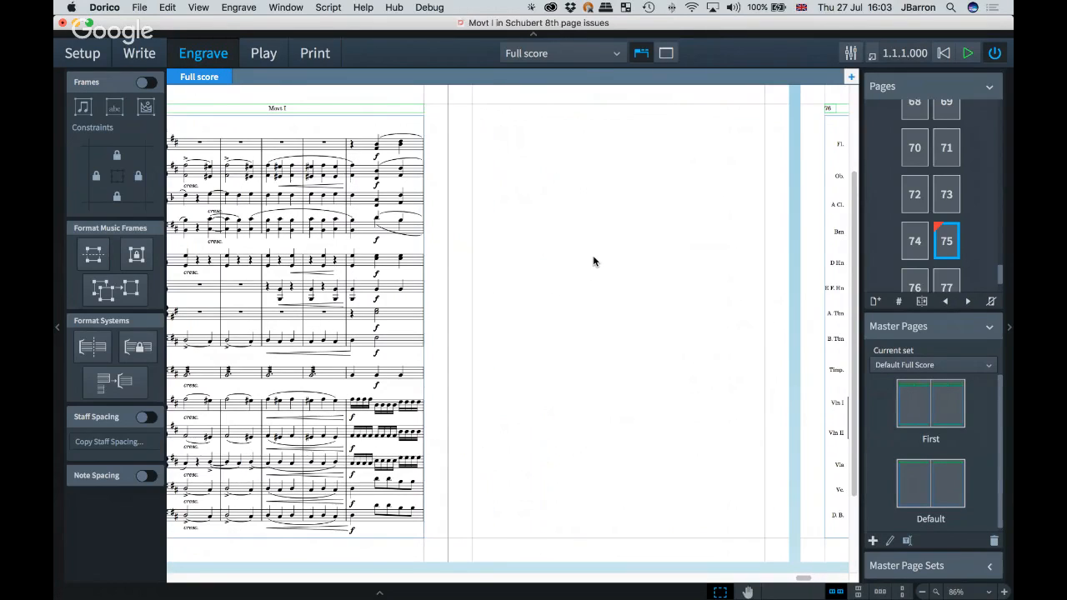
scroll(592, 260, right, 8)
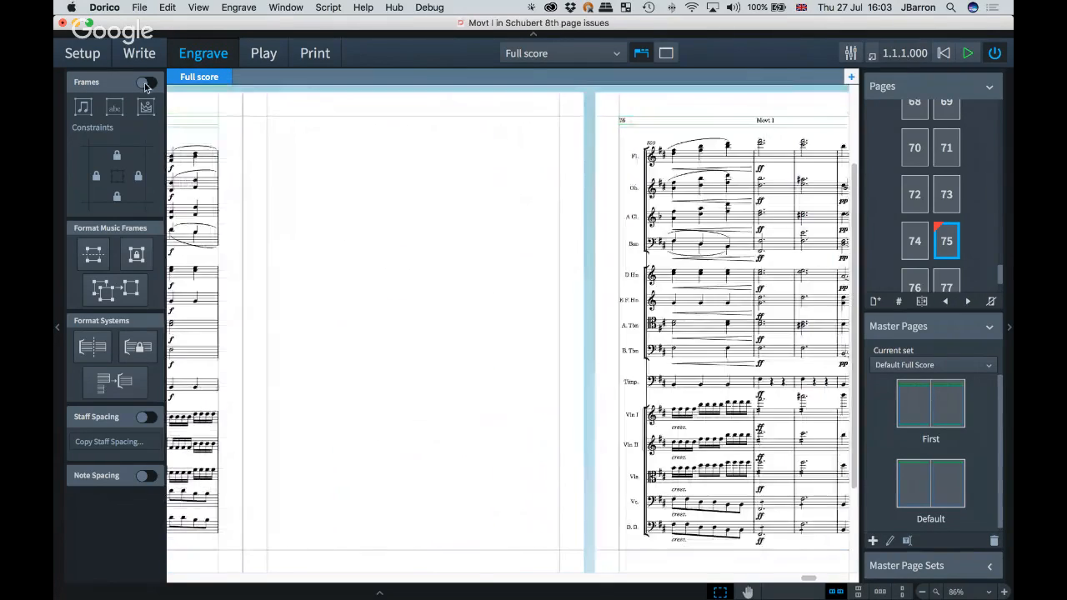
click(146, 82)
click(146, 107)
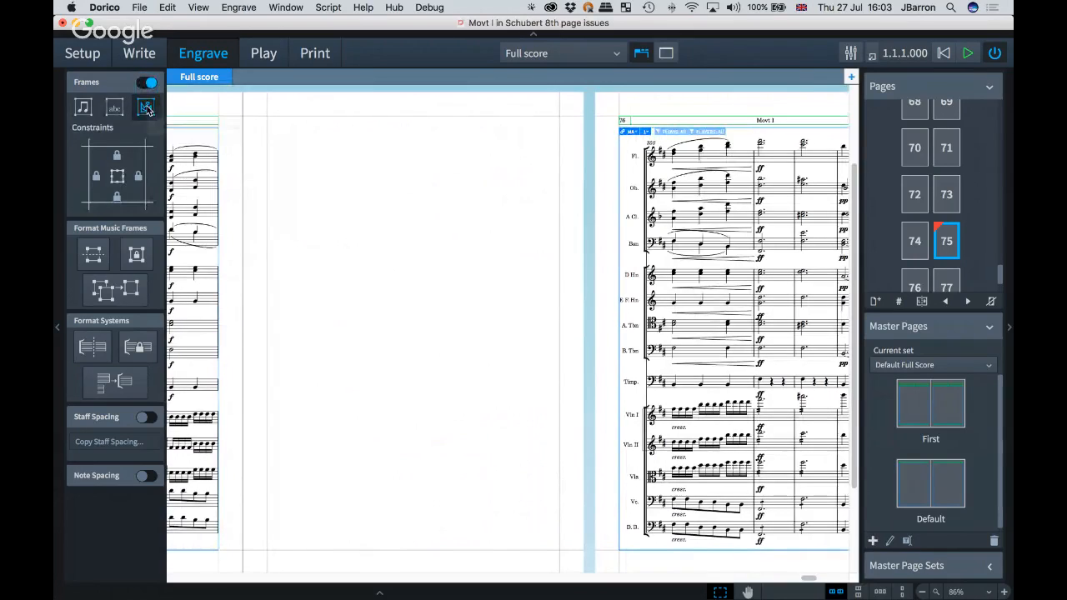
drag(267, 170, 590, 359)
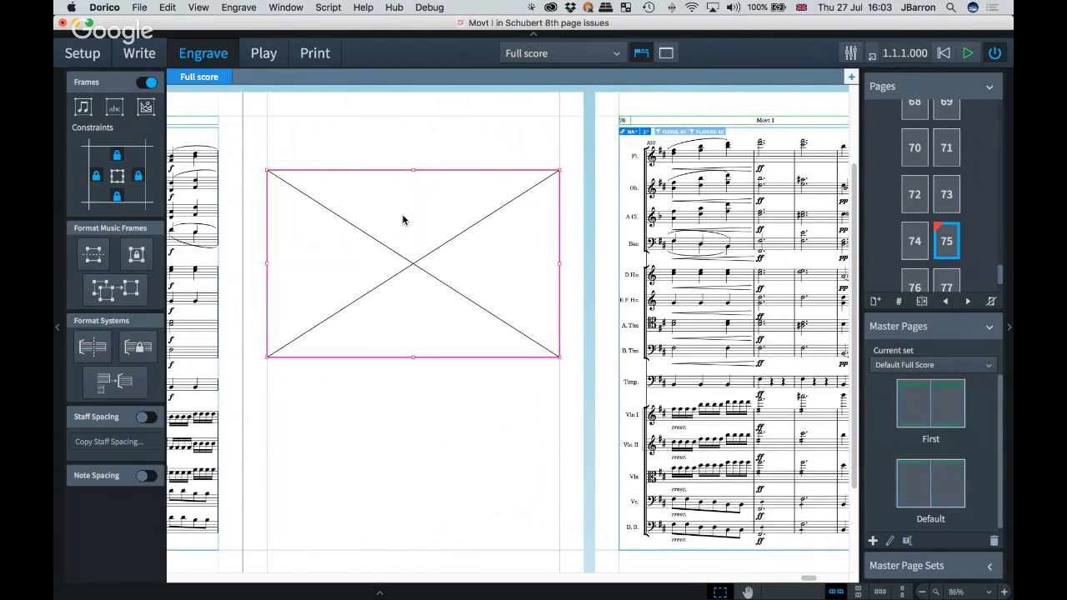
key(BackSpace)
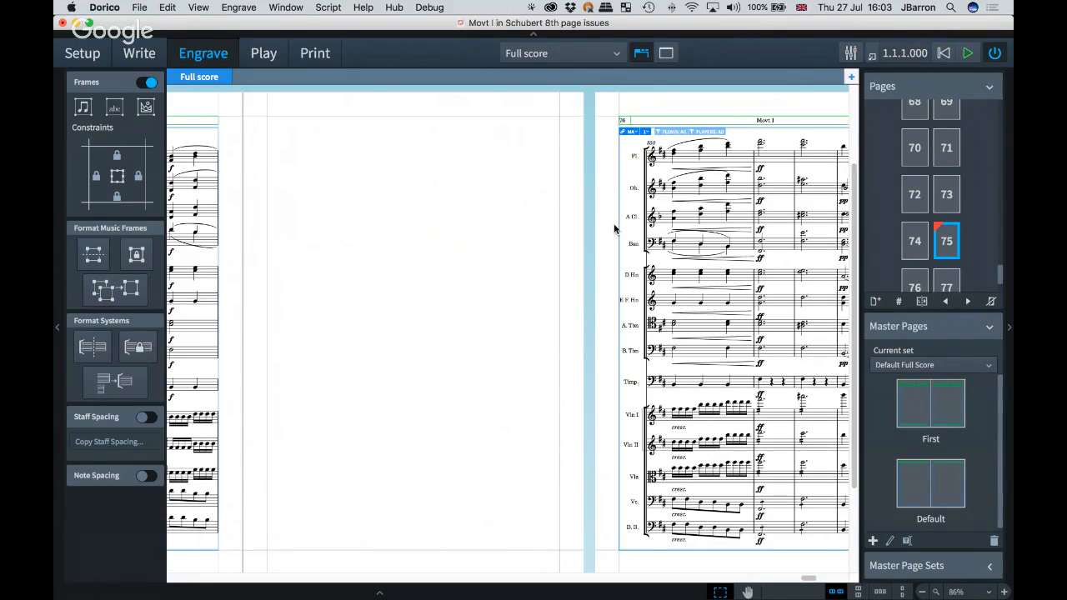
Step: Delete the music frame on page 76
scroll(536, 237, right, 2)
scroll(536, 237, right, 5)
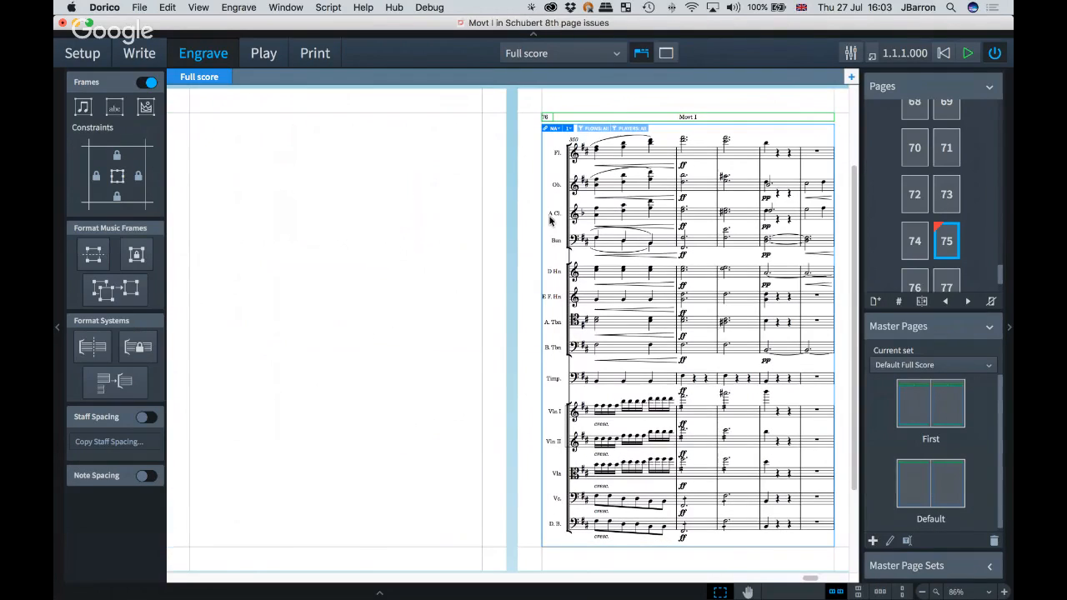
click(540, 155)
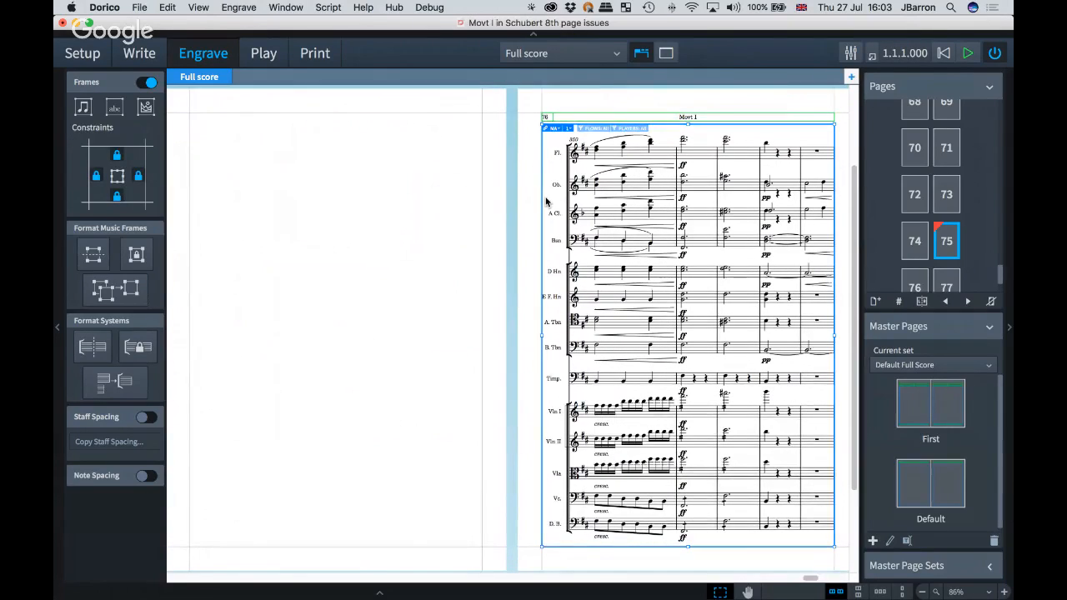
key(BackSpace)
Step: Remove the page override from page 75
scroll(576, 240, right, 3)
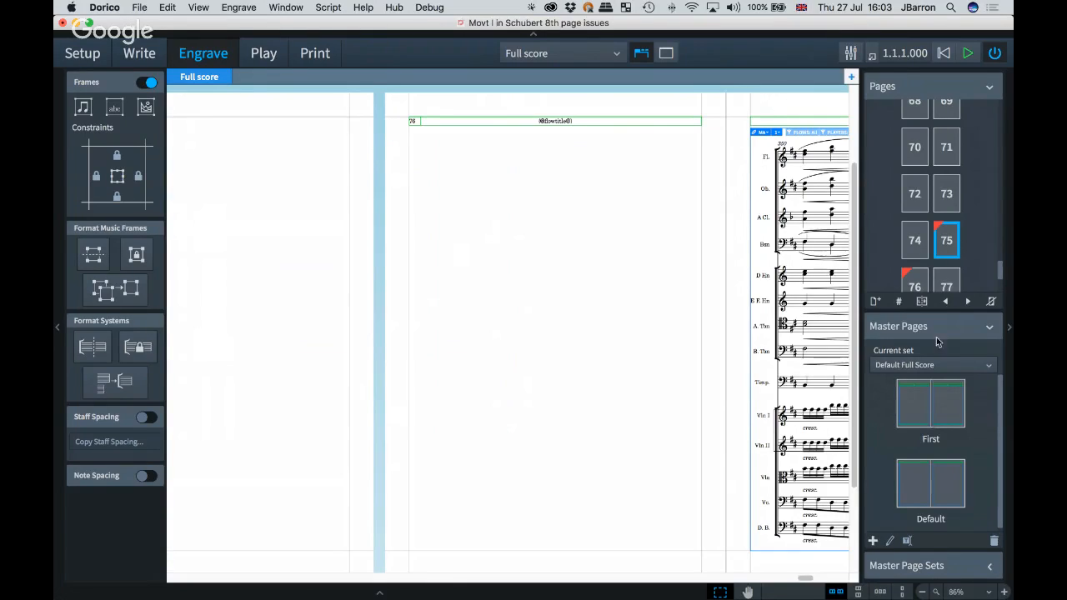
right_click(948, 241)
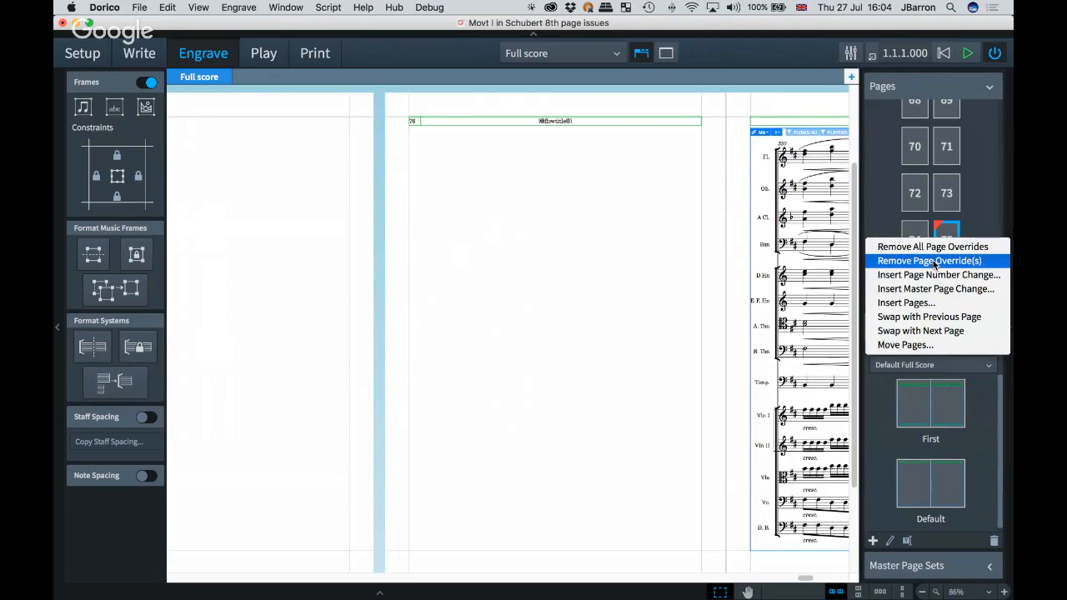
click(934, 262)
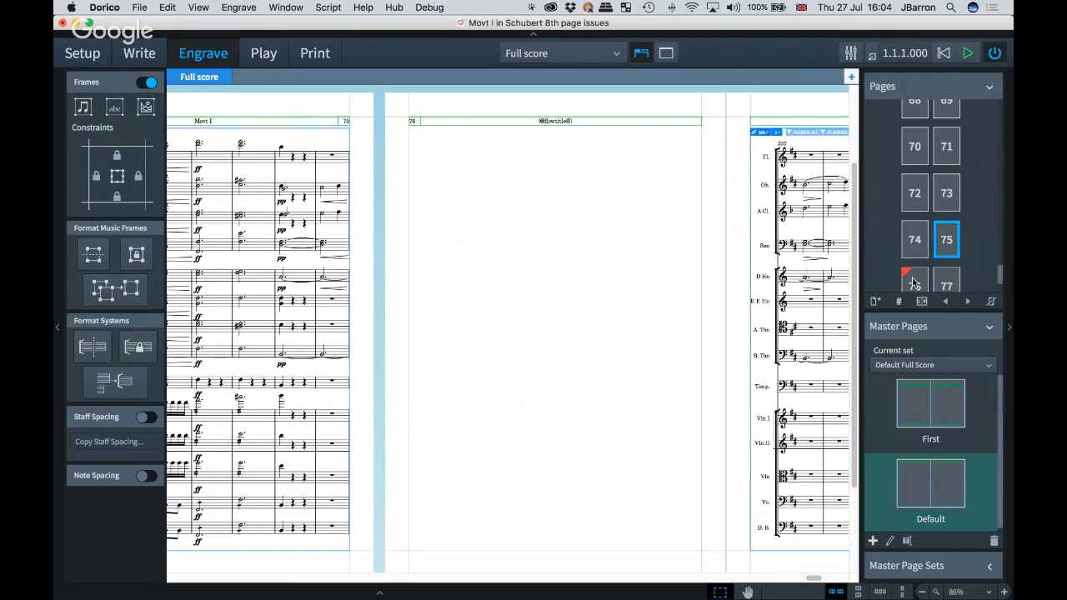
Step: Remove the page override from page 76
click(915, 283)
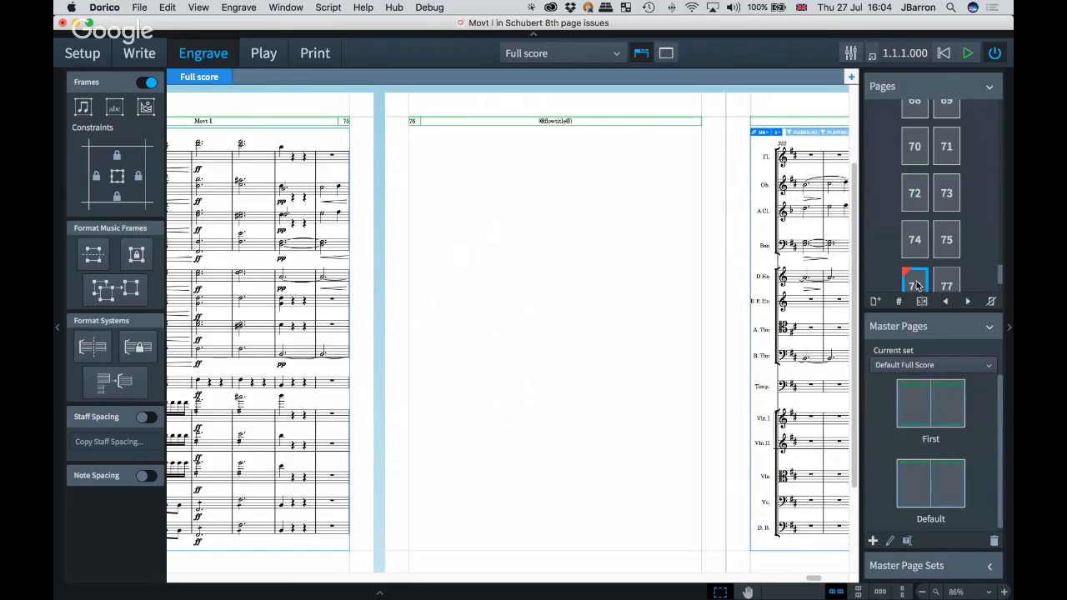
right_click(917, 285)
click(915, 305)
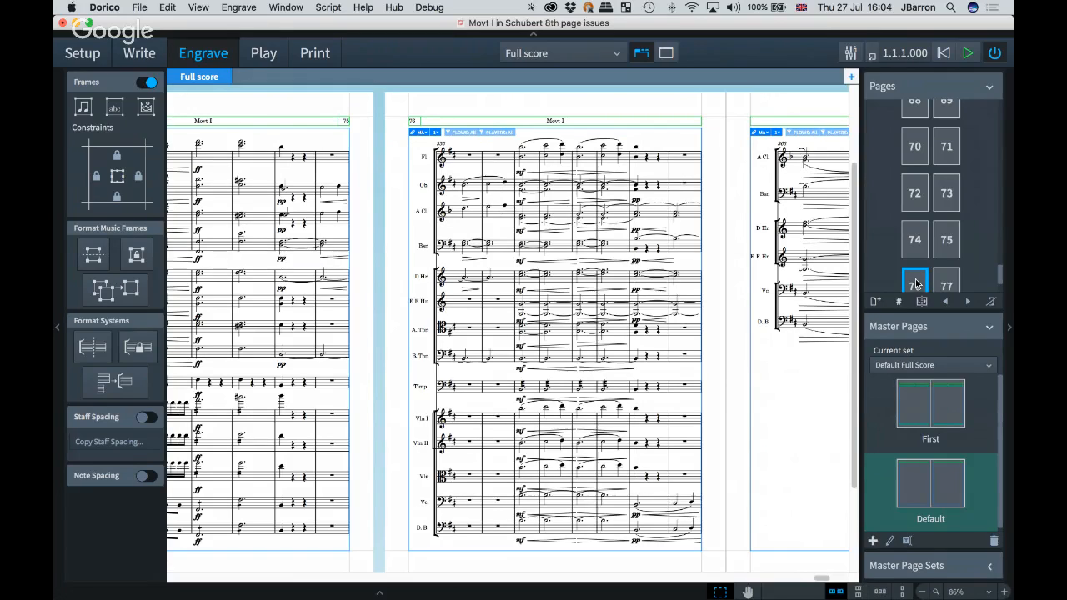
Step: Shorten the music frame on page 78 by raising its bottom edge
scroll(360, 197, left, 1)
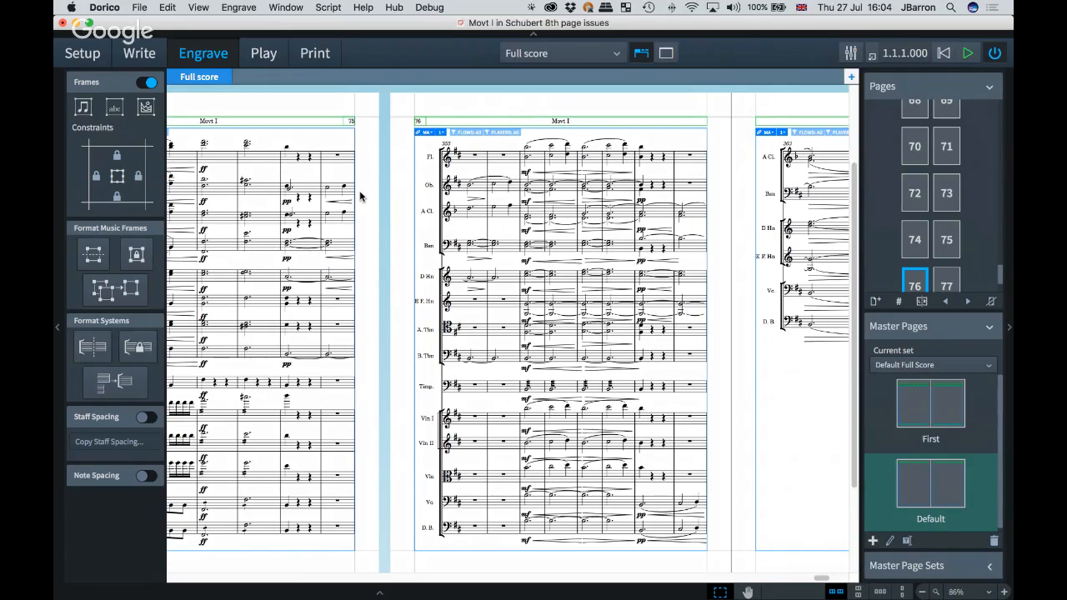
scroll(360, 197, left, 5)
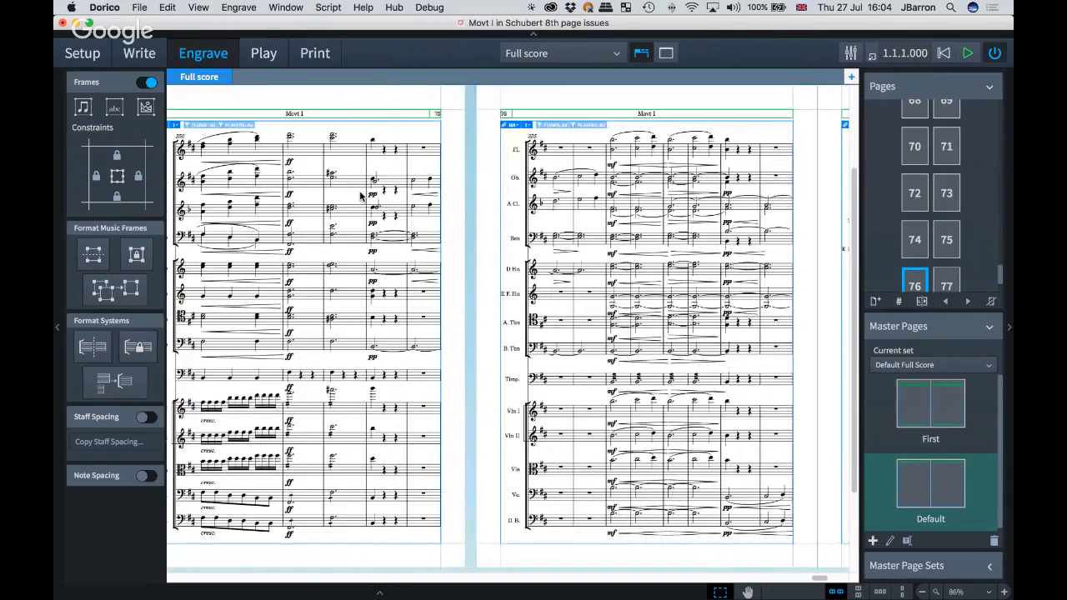
scroll(360, 197, right, 2)
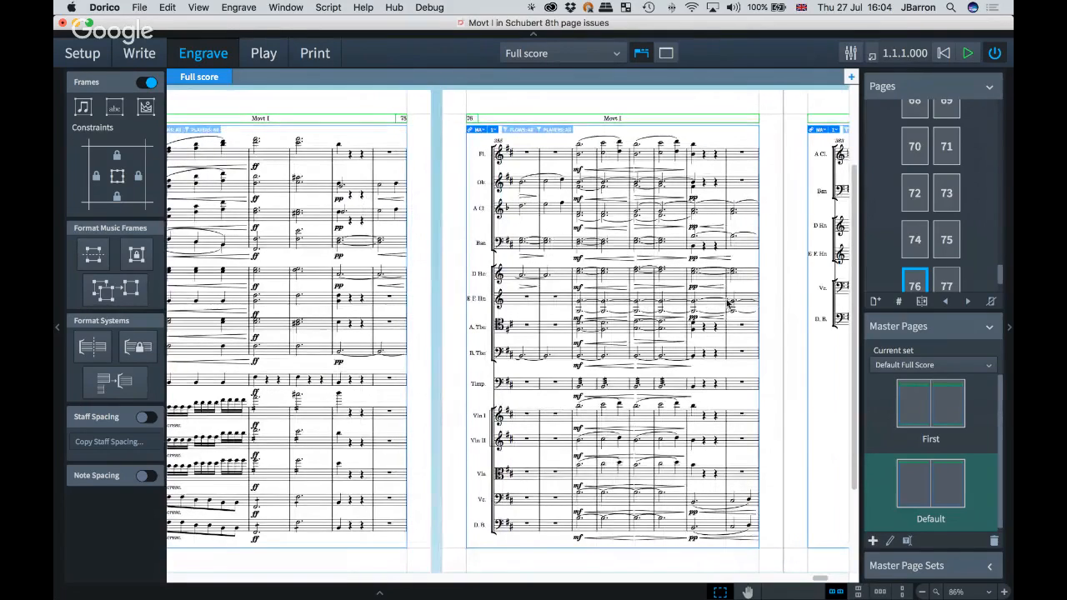
scroll(730, 305, right, 15)
scroll(730, 304, right, 6)
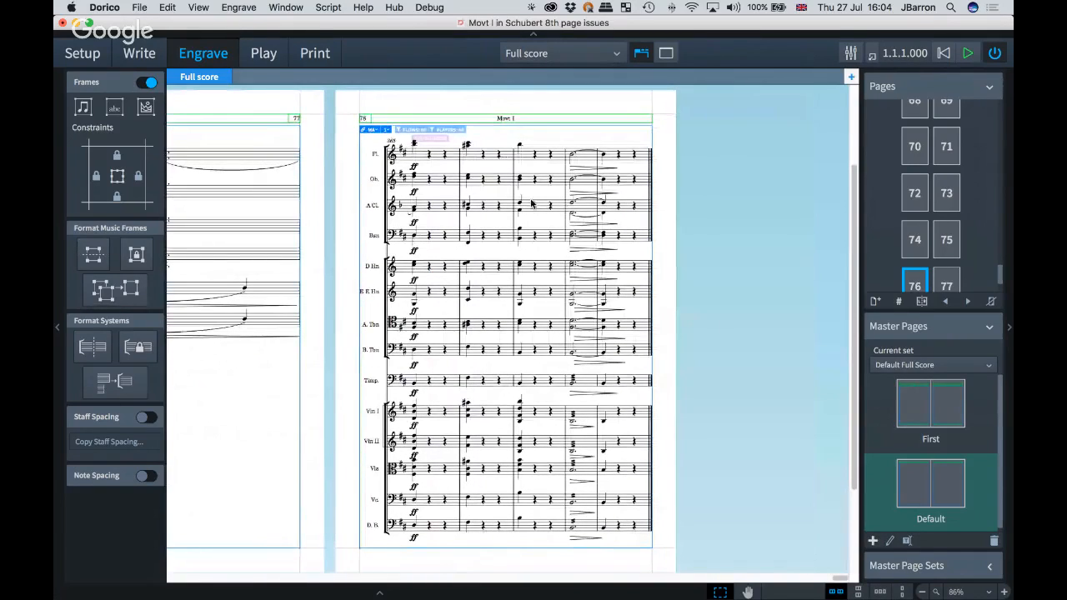
click(490, 548)
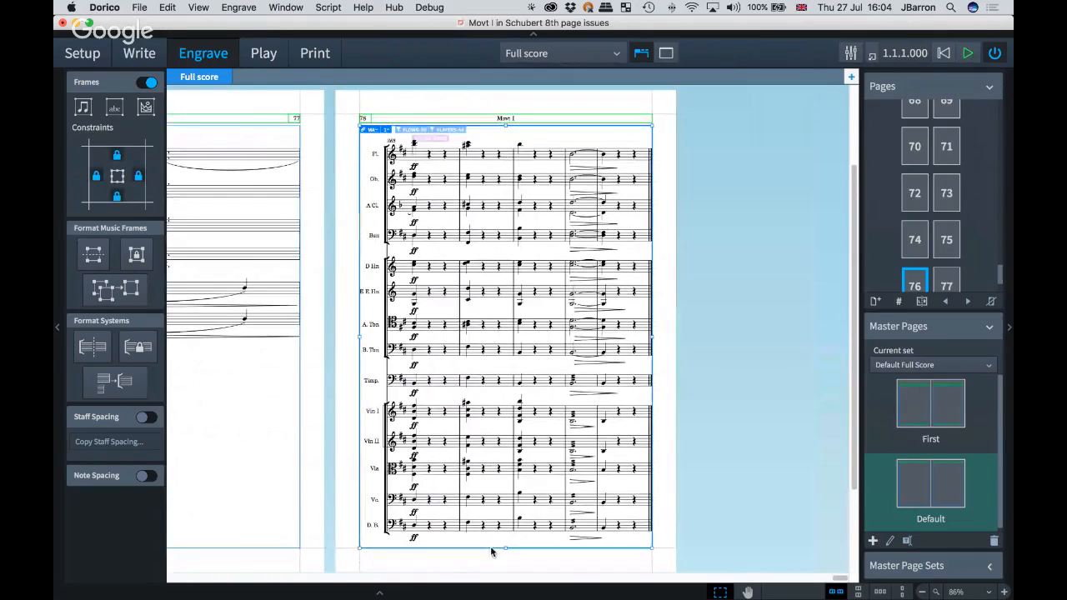
drag(506, 551, 508, 492)
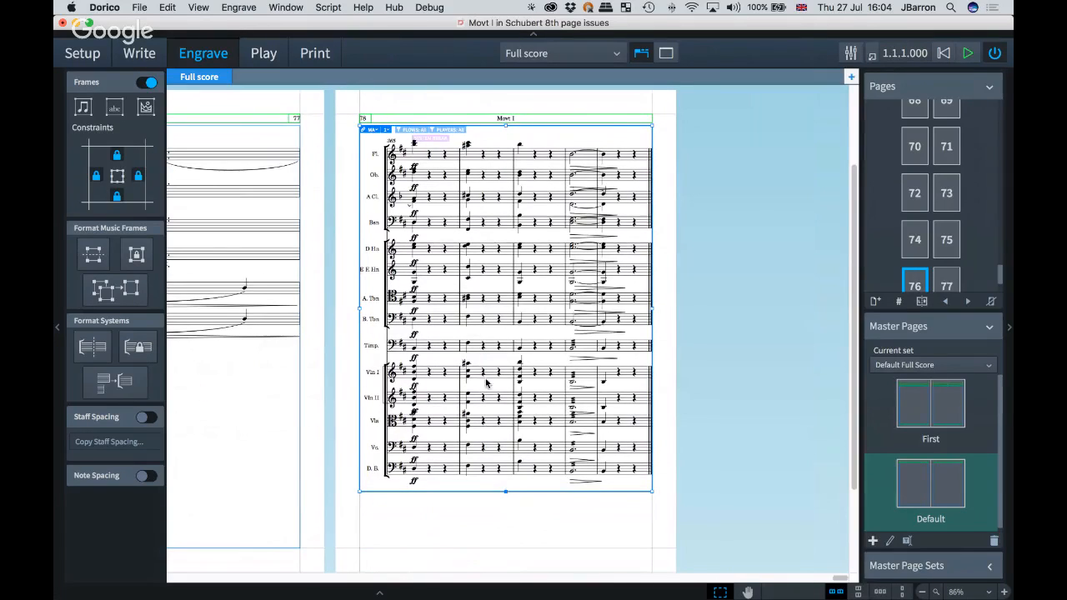
Step: Turn off frame editing and delete the system break at the start of the page's system
scroll(486, 380, left, 1)
scroll(487, 383, left, 3)
scroll(487, 383, up, 2)
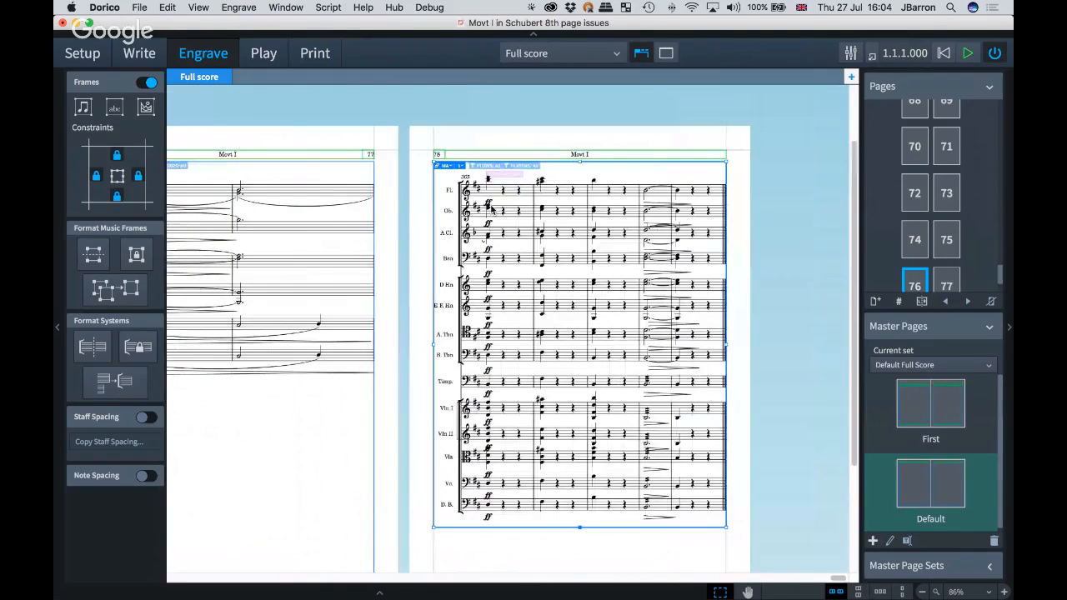
click(149, 83)
click(505, 175)
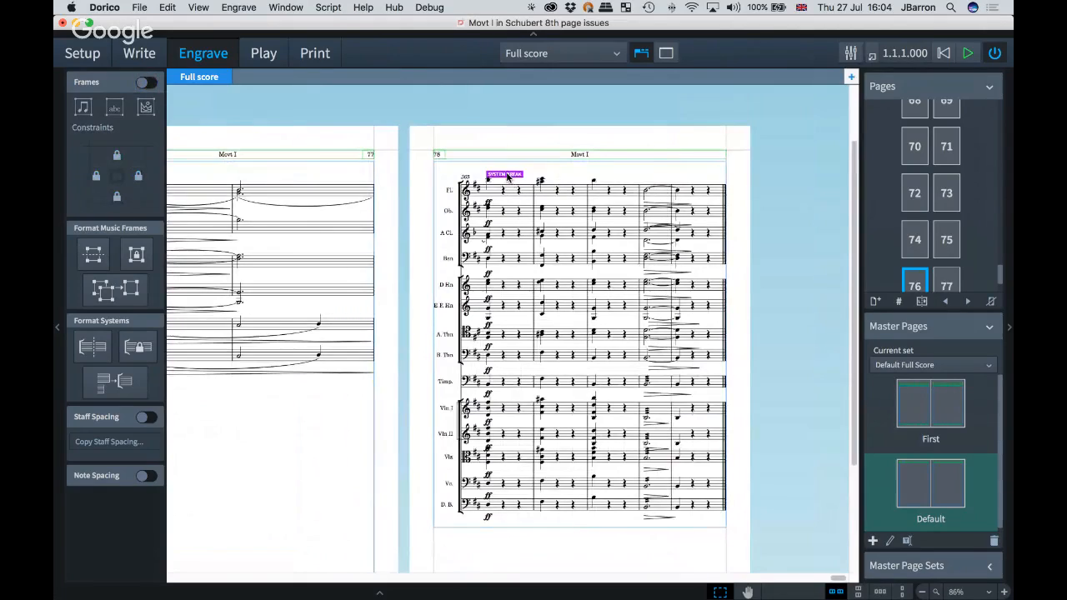
key(BackSpace)
Step: Check the layout of the following page and the page list around page 78
scroll(463, 293, left, 3)
scroll(463, 293, down, 1)
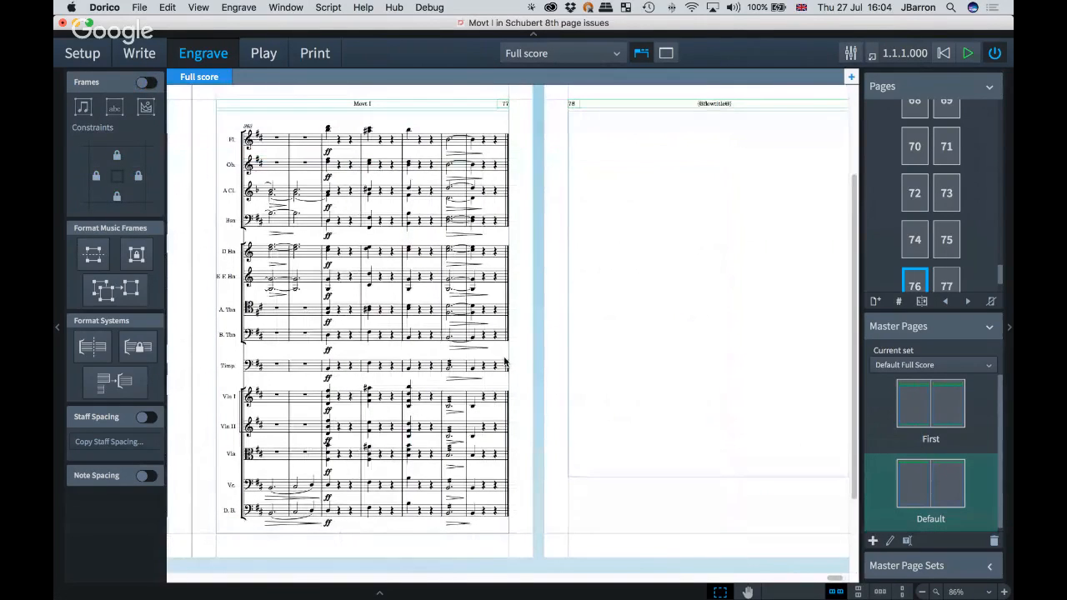
scroll(751, 304, right, 3)
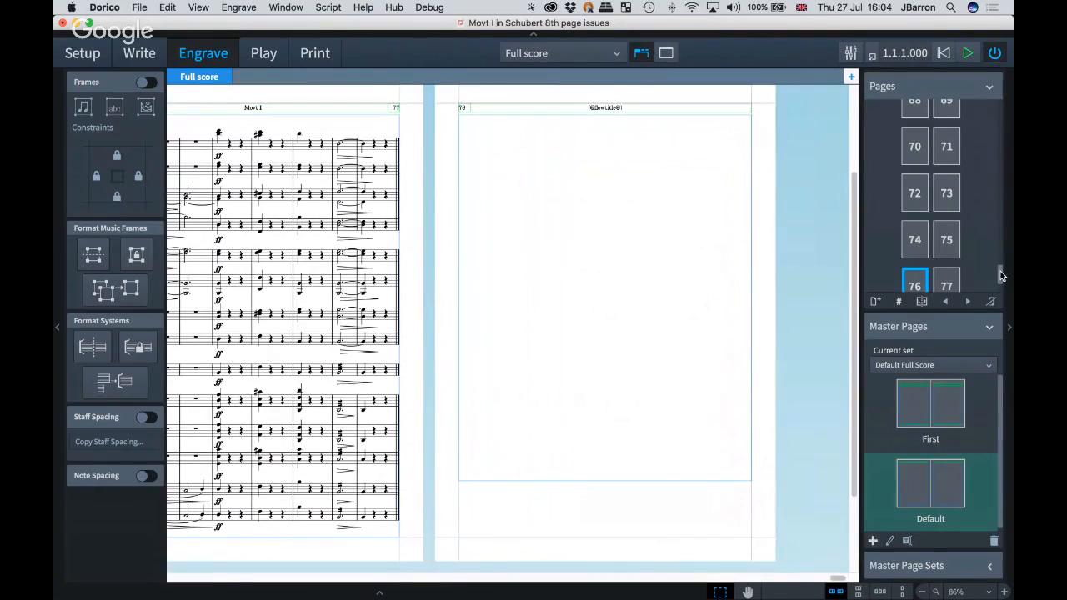
scroll(1001, 271, down, 2)
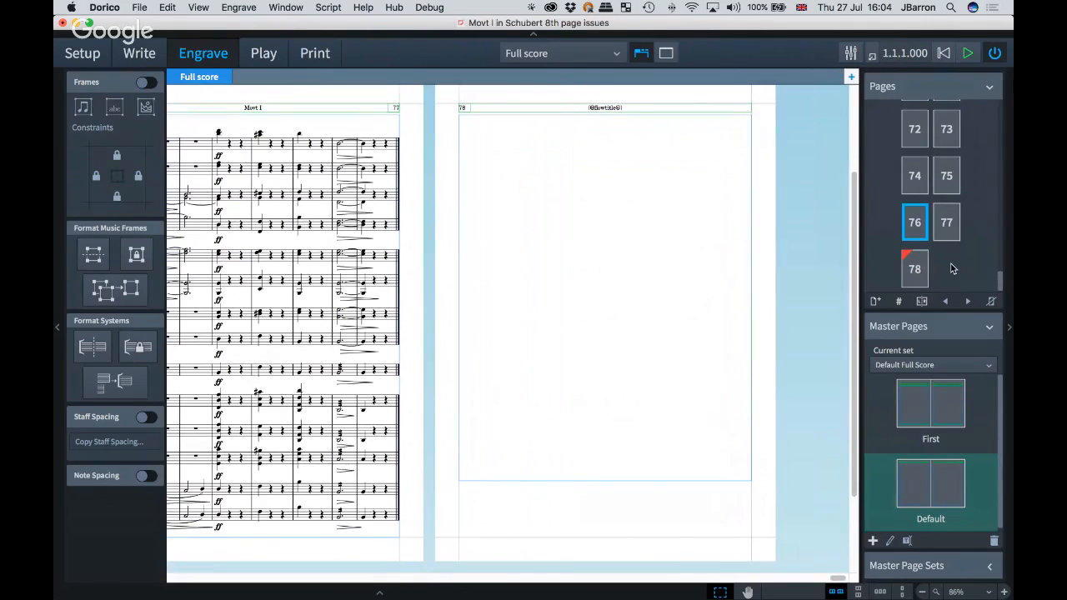
Step: Remove the page override from page 78
click(915, 268)
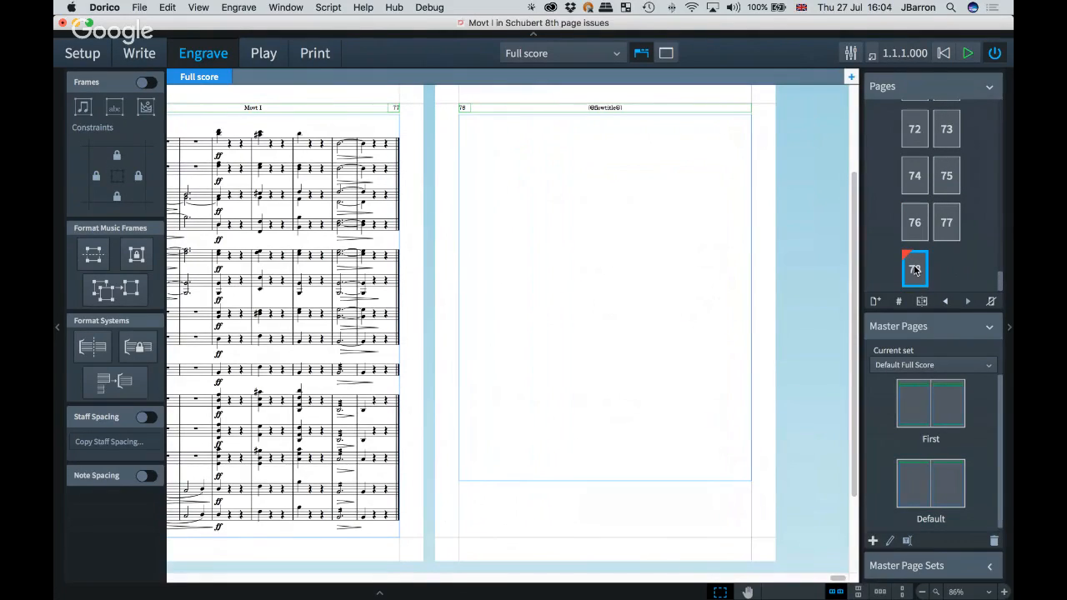
right_click(913, 270)
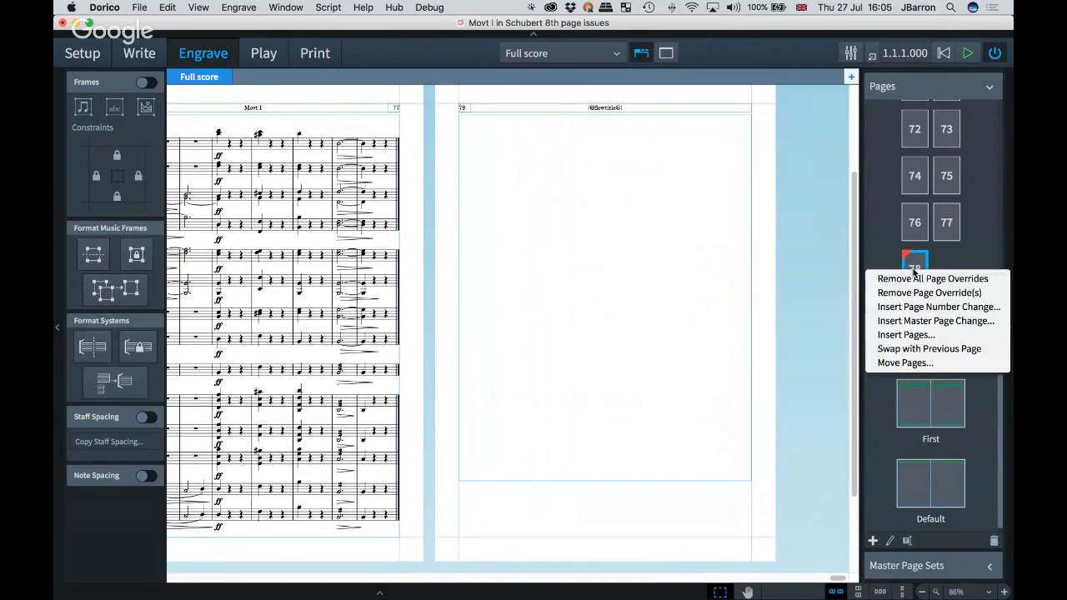
click(907, 294)
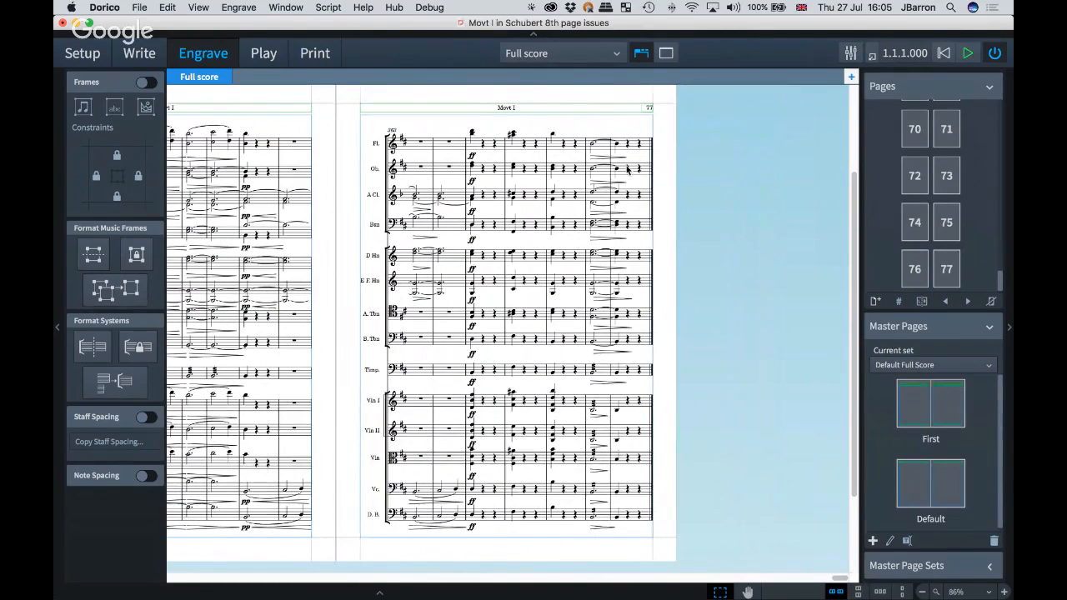
Step: Switch to Preview and read through the 'Creating a worksheet handout' PDF, then close it
key(super+Tab)
click(923, 487)
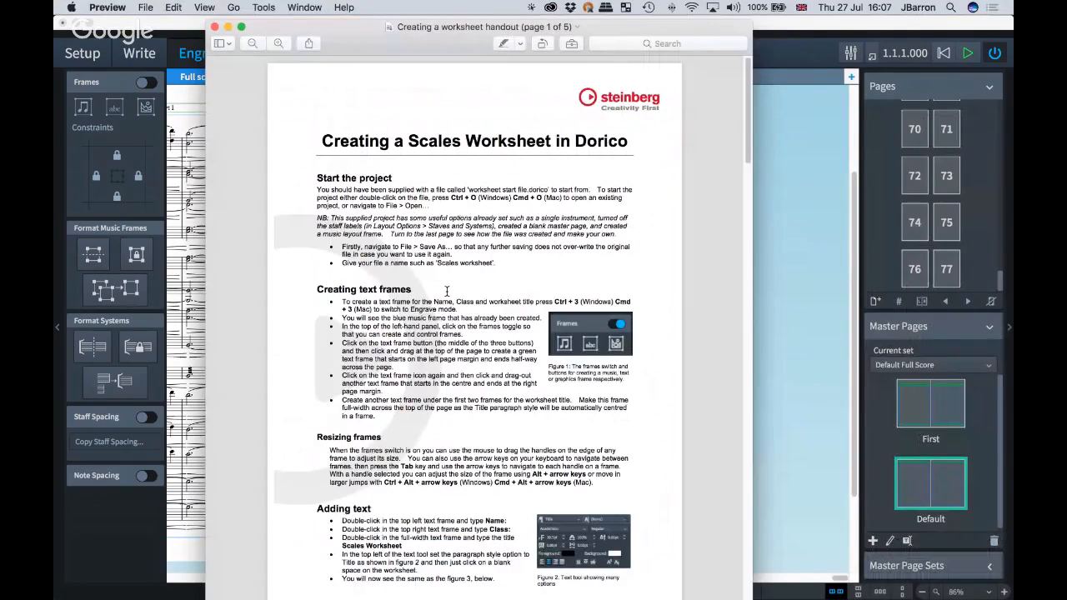
scroll(290, 364, down, 2)
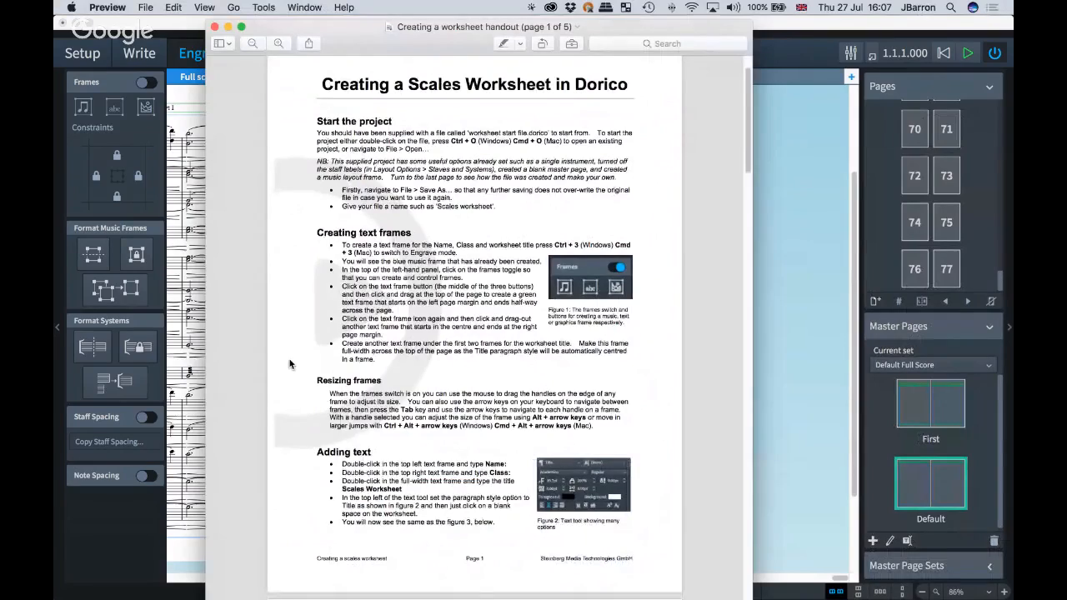
scroll(290, 363, down, 15)
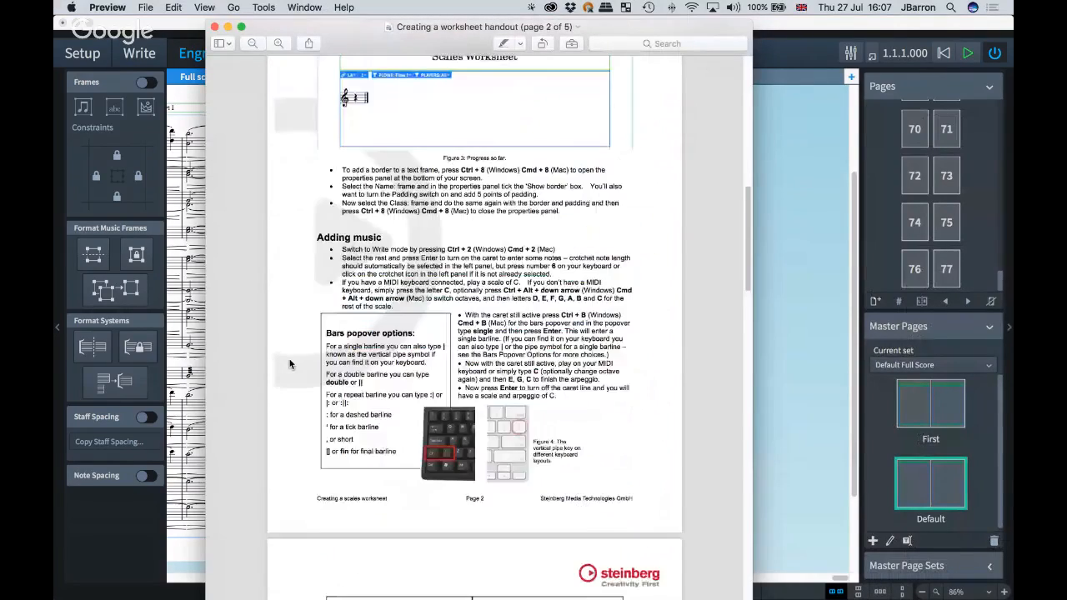
scroll(290, 363, down, 20)
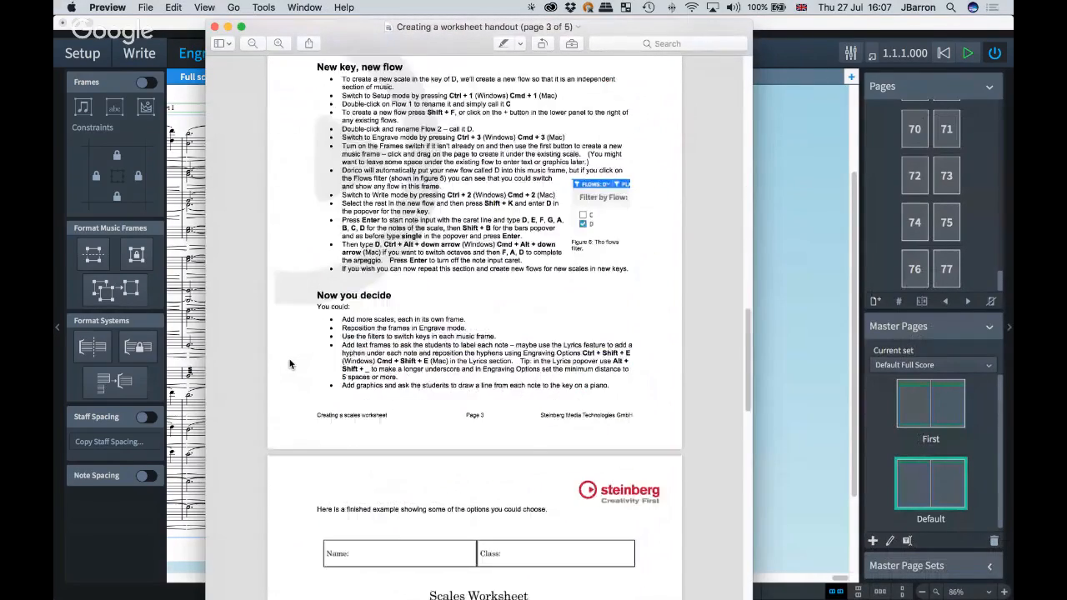
scroll(290, 364, down, 11)
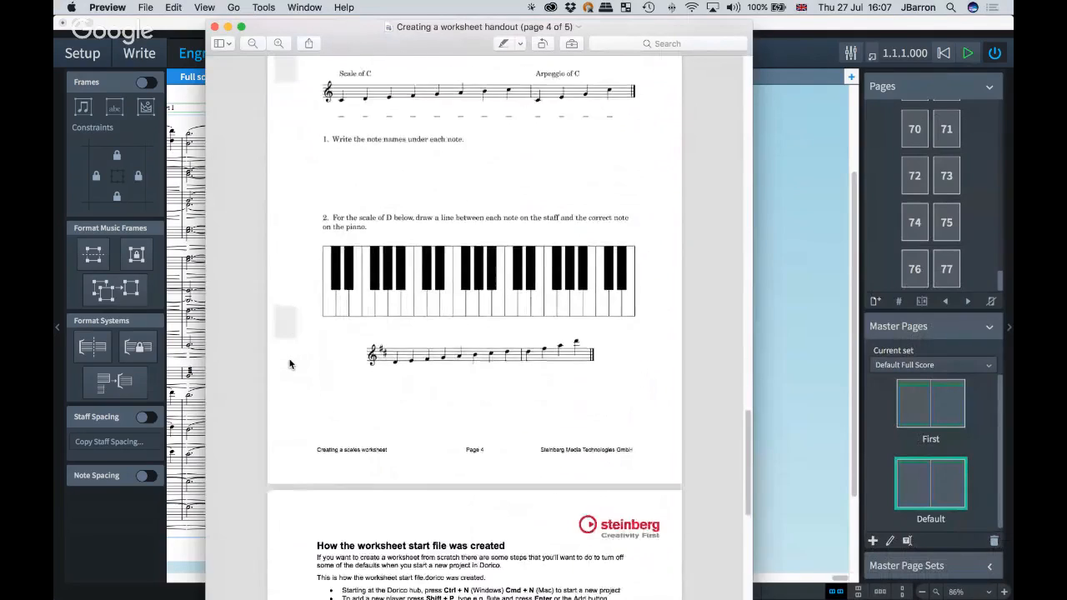
scroll(290, 364, down, 3)
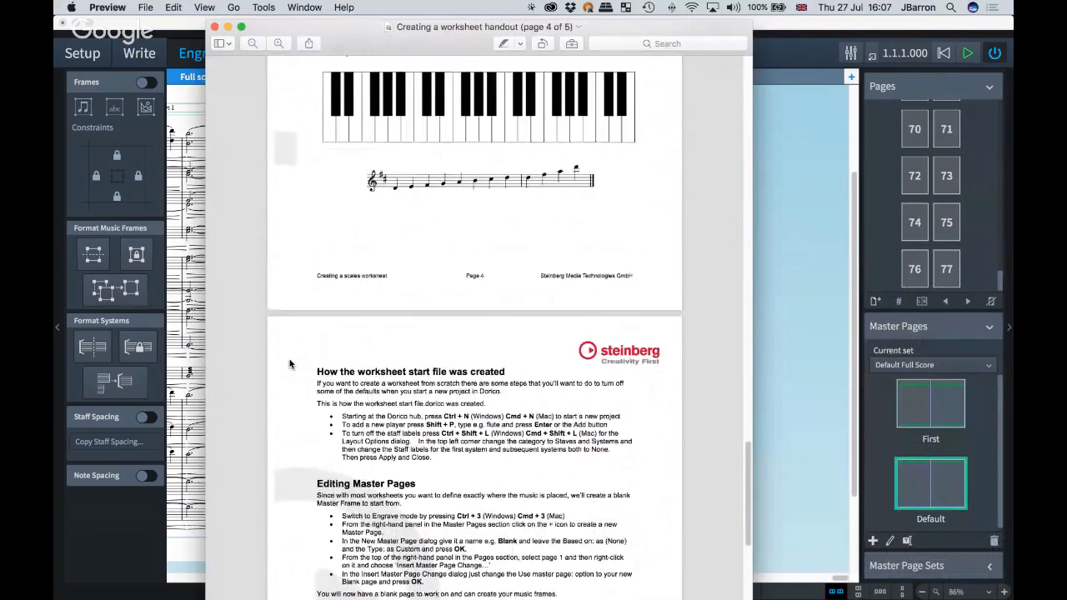
scroll(291, 363, up, 20)
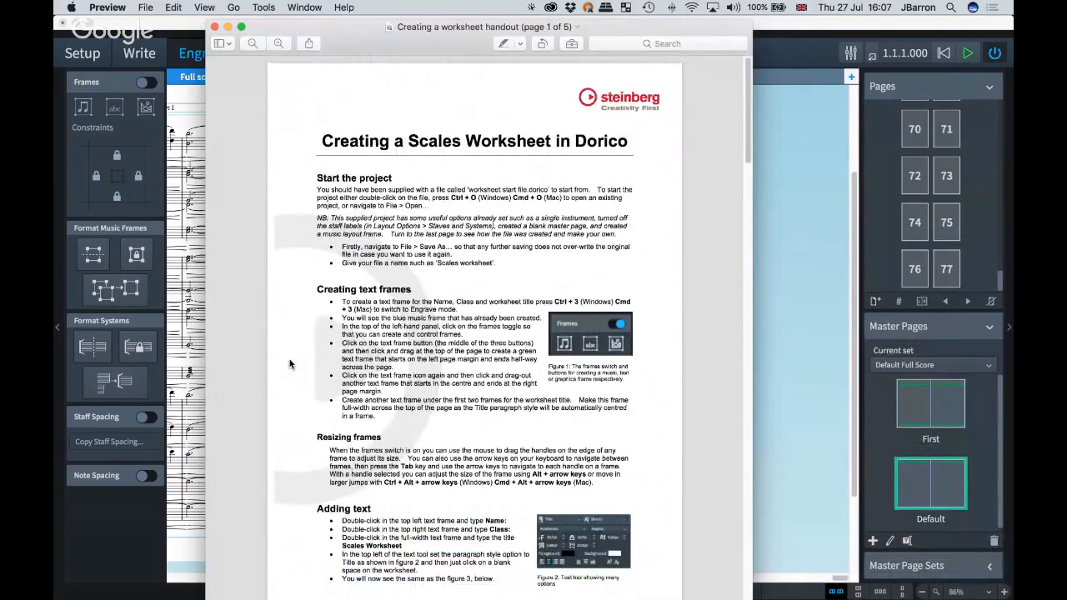
scroll(290, 364, down, 20)
scroll(290, 365, down, 10)
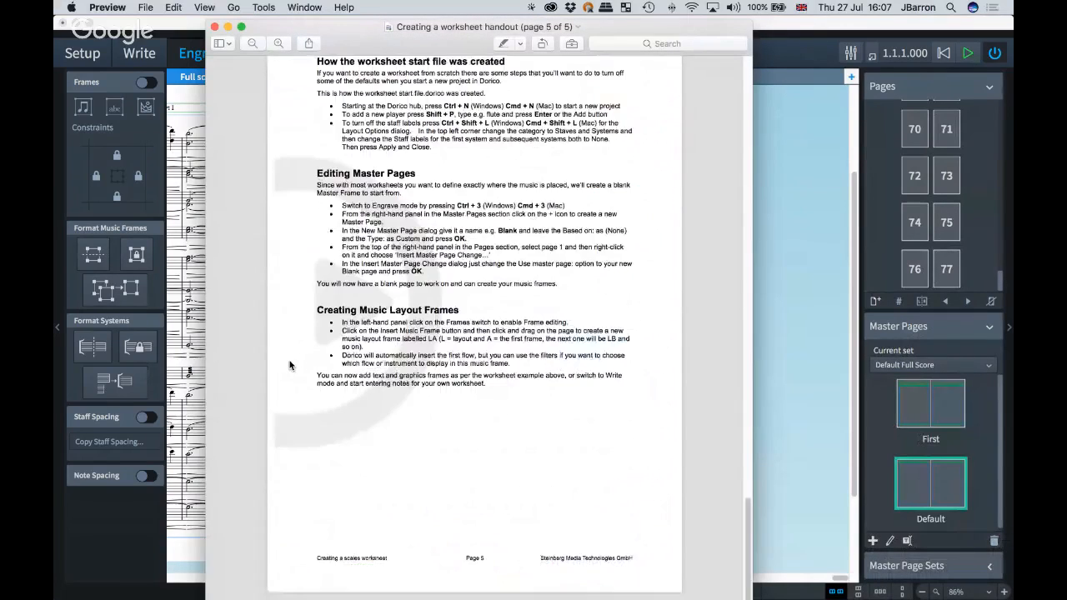
scroll(416, 158, up, 20)
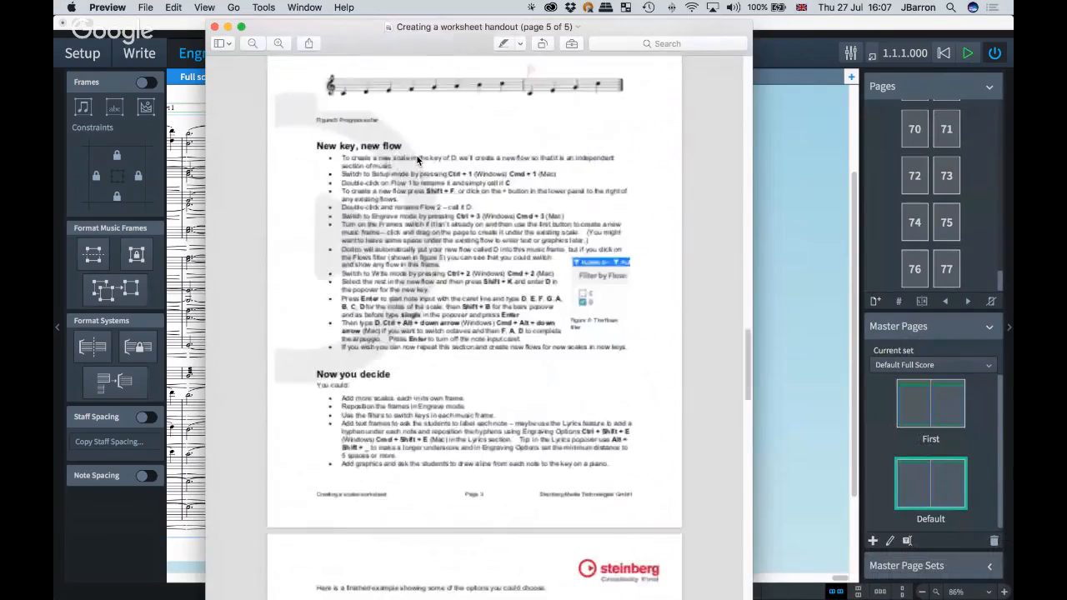
key(super+w)
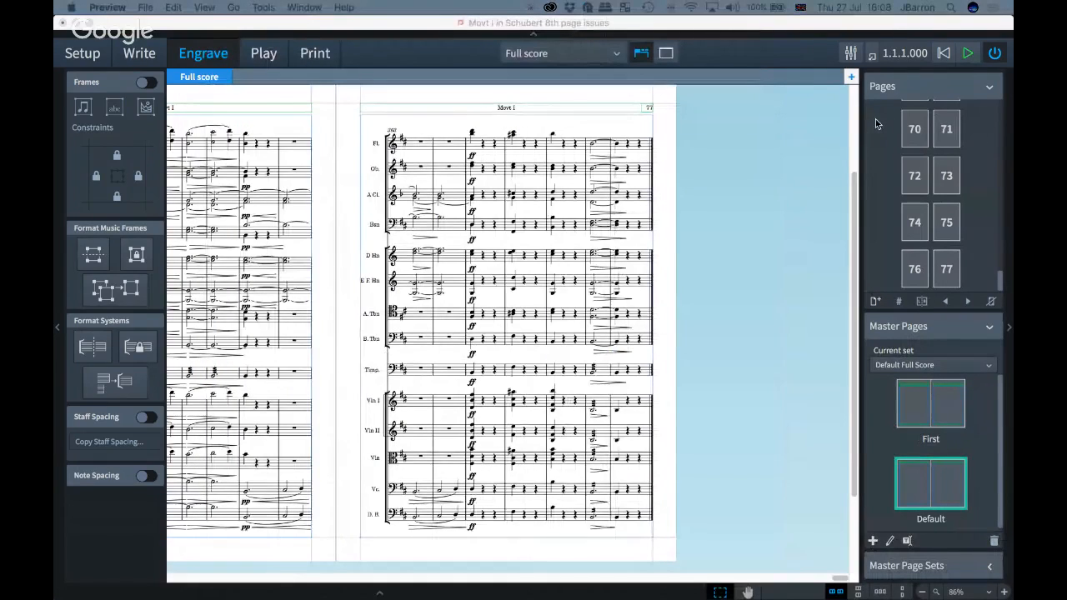
Step: Start a new project and add a Flute player to it
click(668, 335)
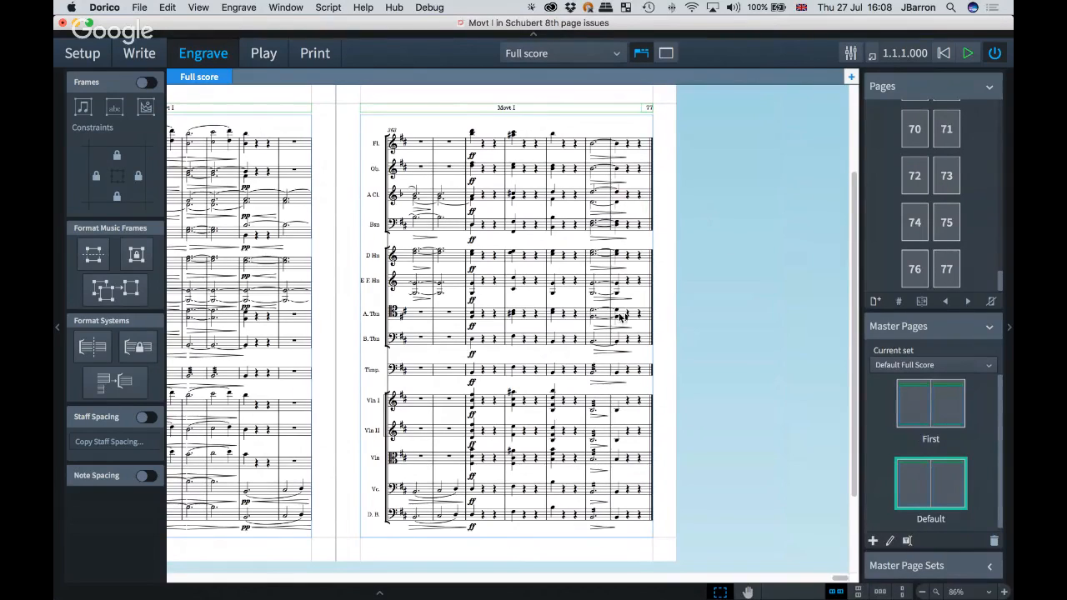
key(super+n)
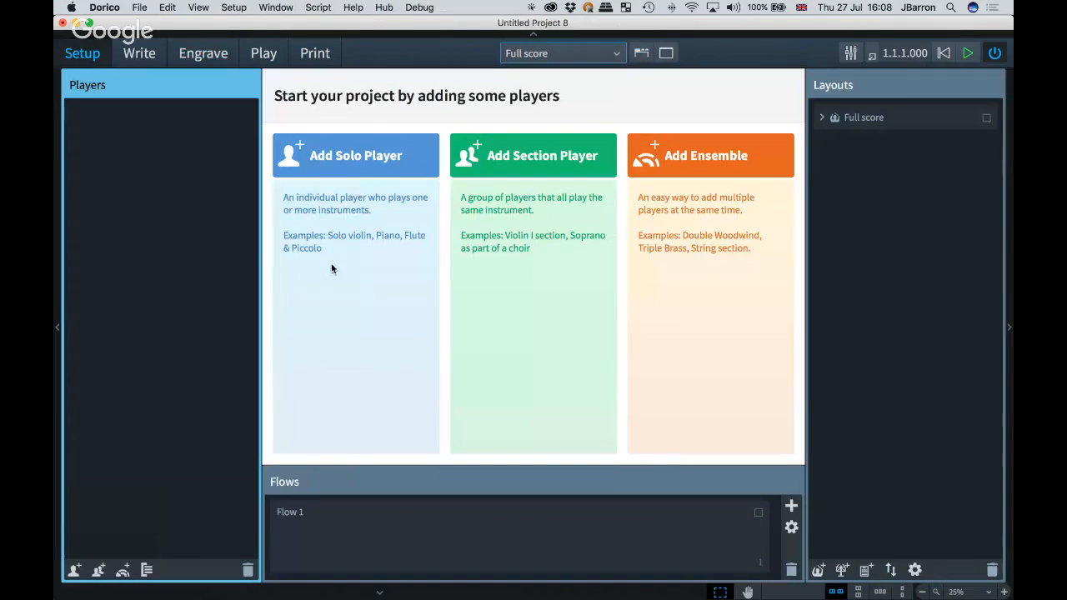
key(shift+p)
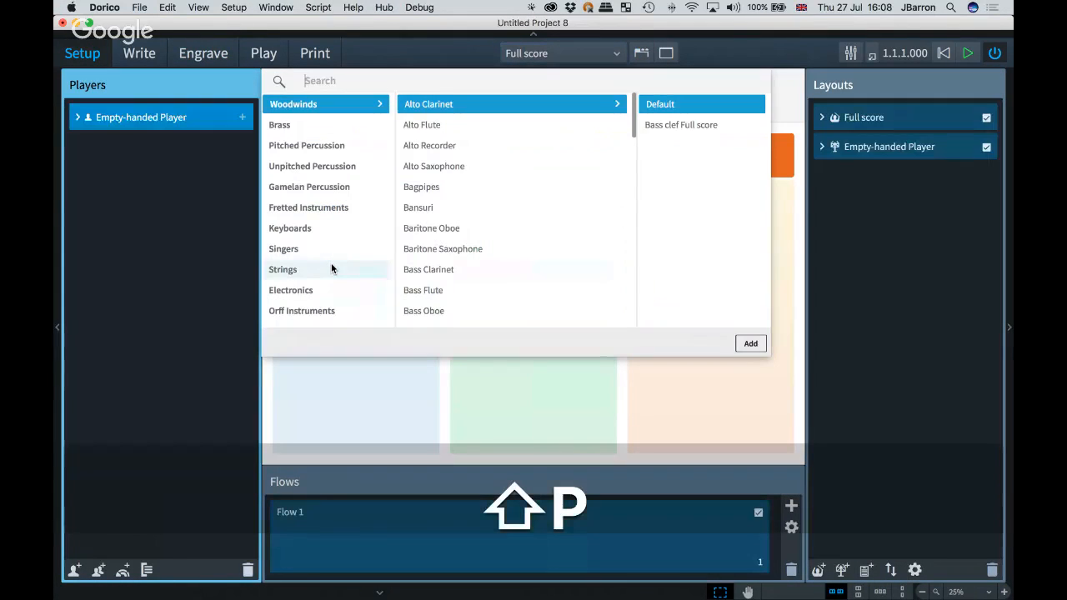
text(flute)
key(Return)
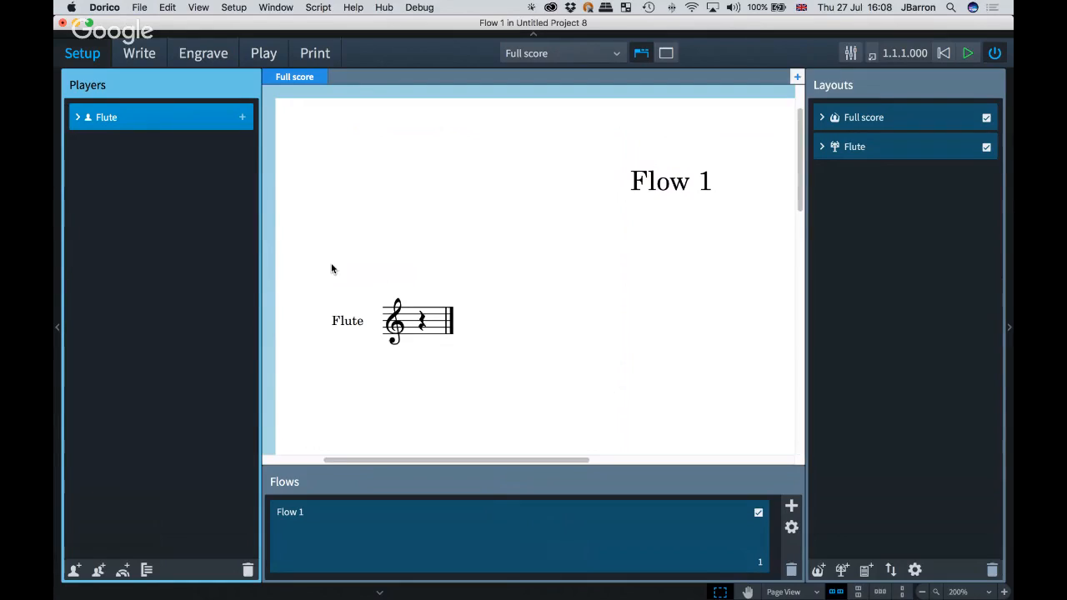
Step: In the full score's Layout Options, set staff labels on first and subsequent systems to None and apply
scroll(507, 282, down, 2)
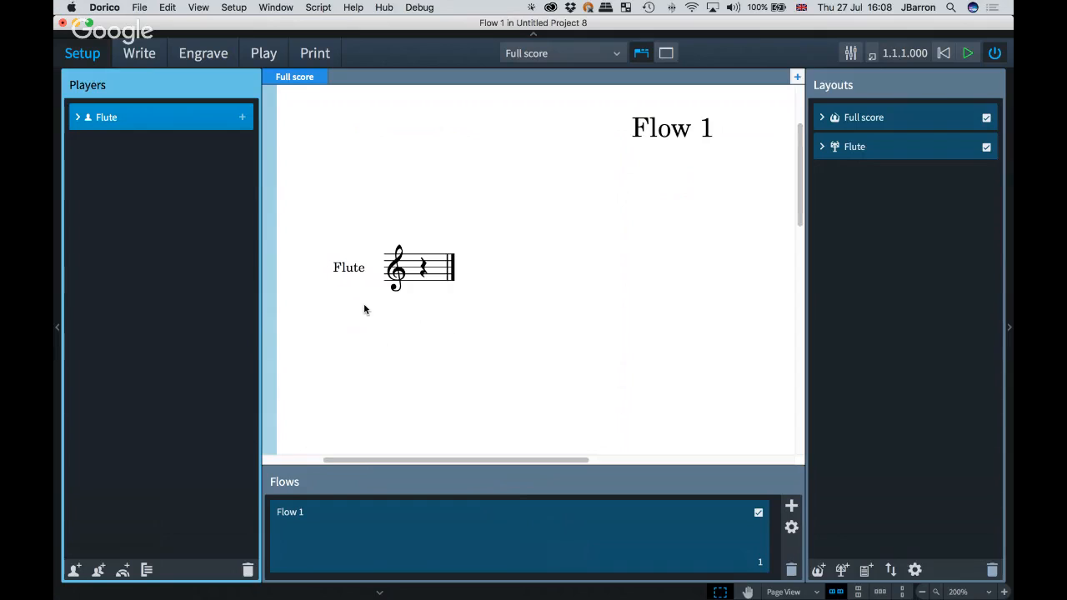
key(super+2)
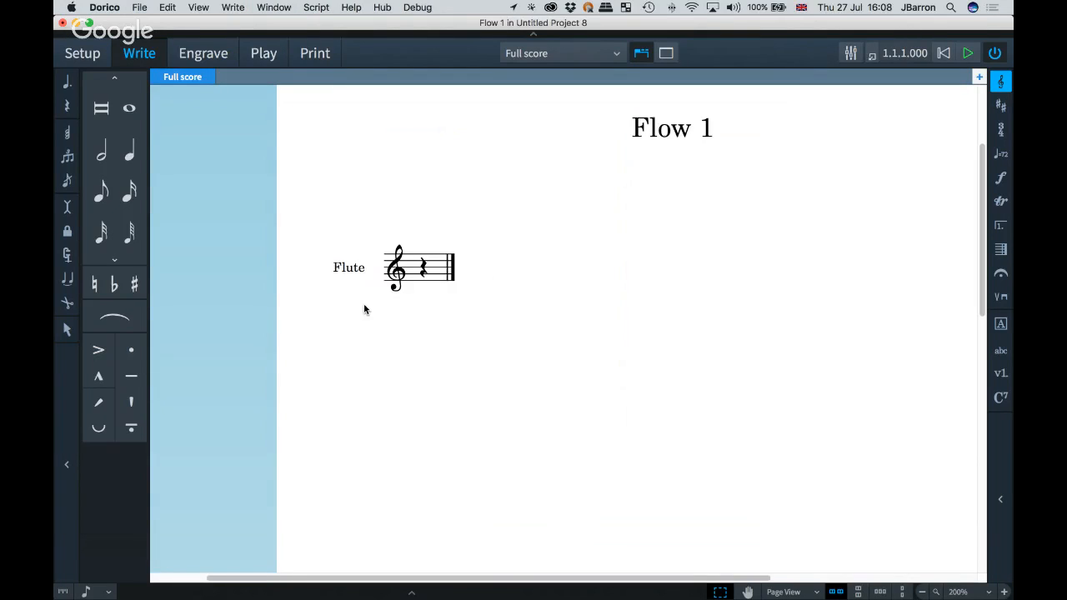
key(super+shift+l)
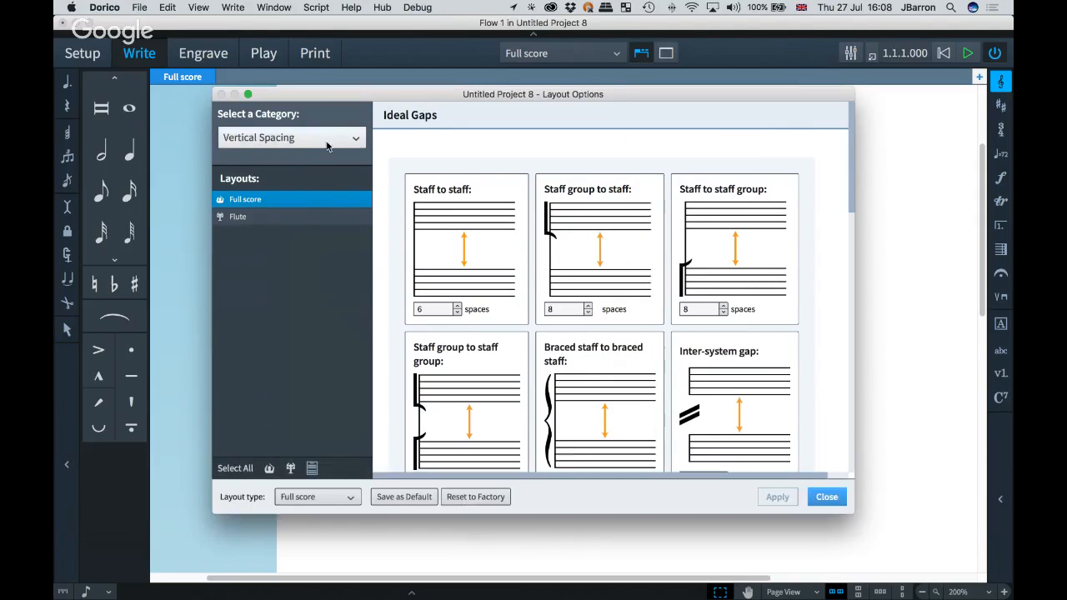
click(329, 140)
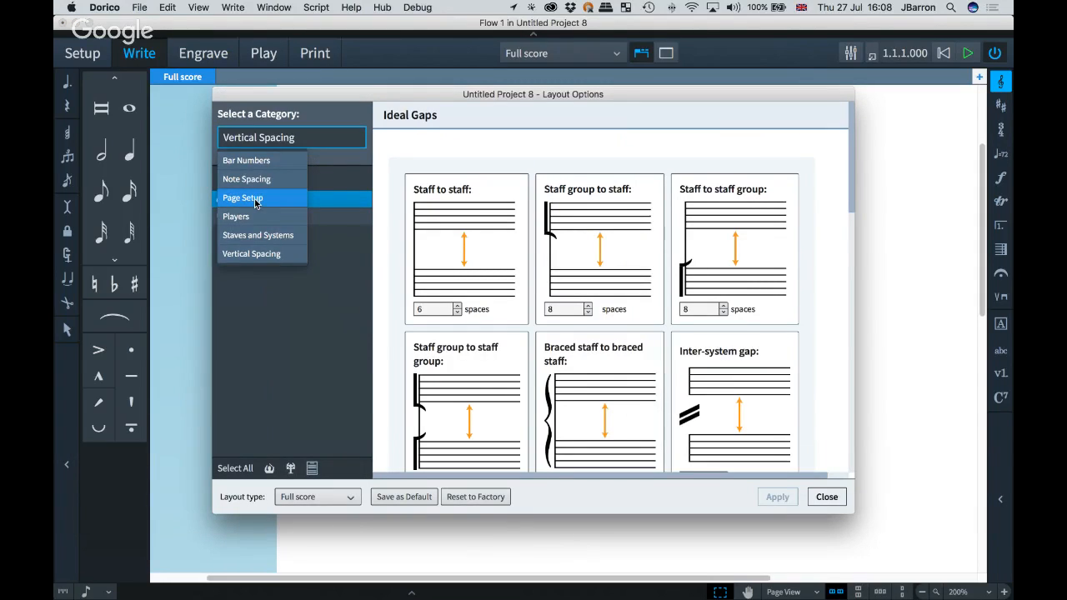
click(257, 235)
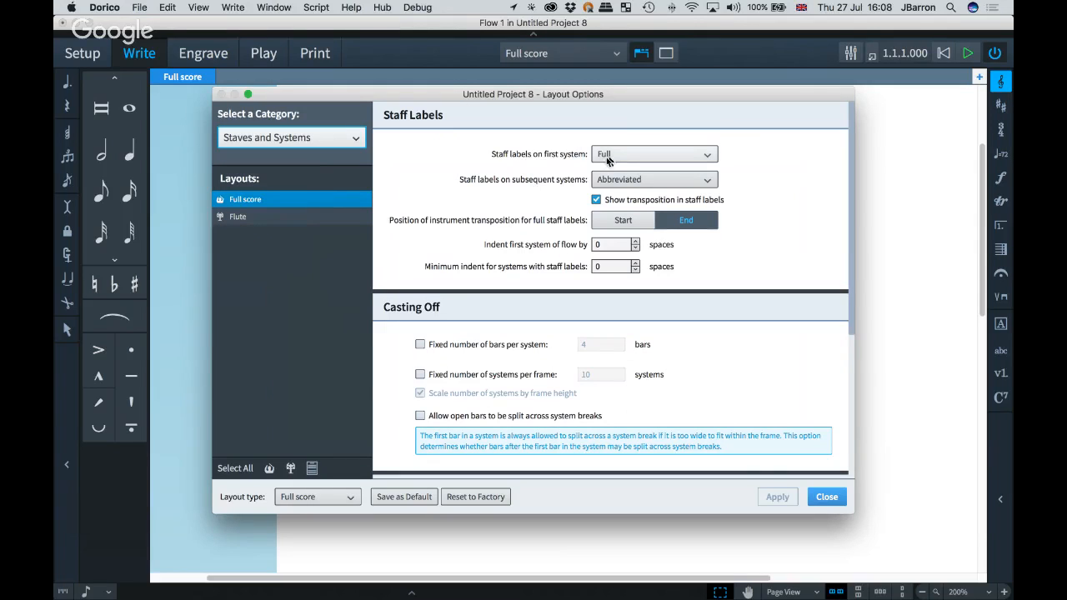
click(629, 154)
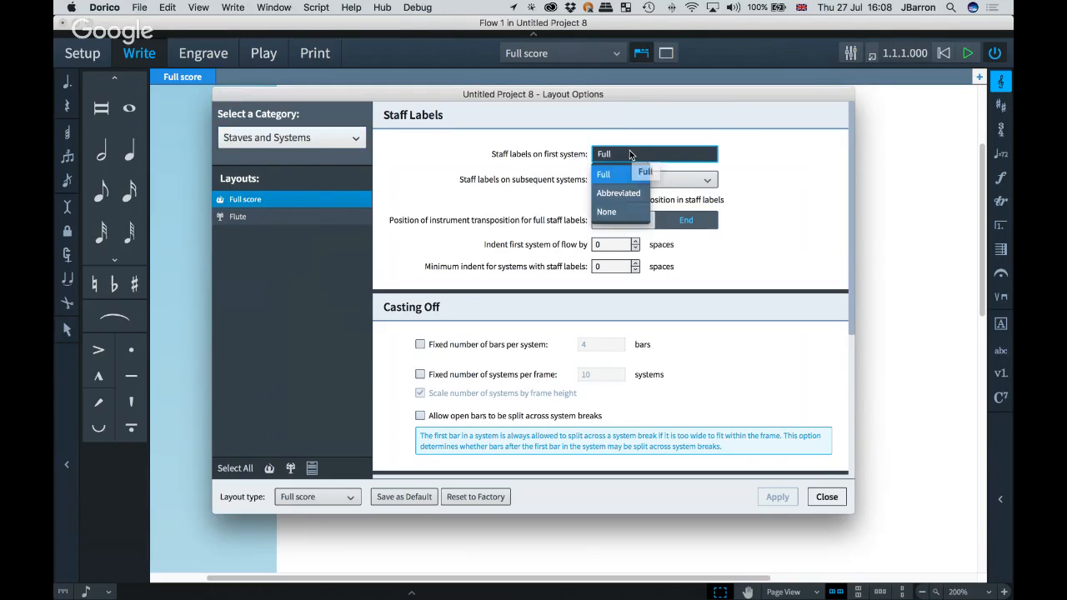
click(615, 214)
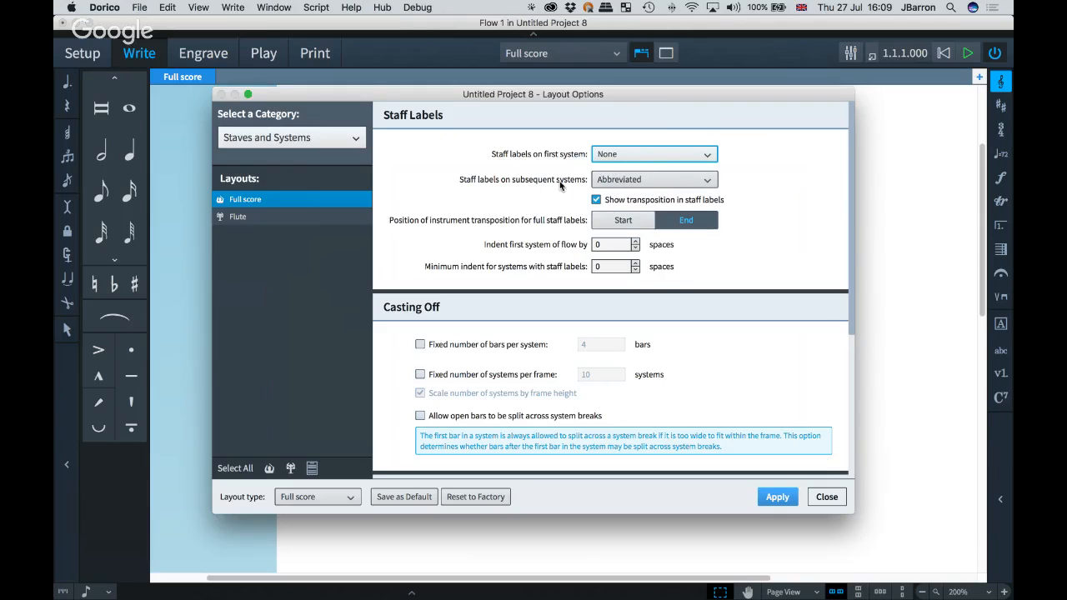
click(619, 184)
click(615, 238)
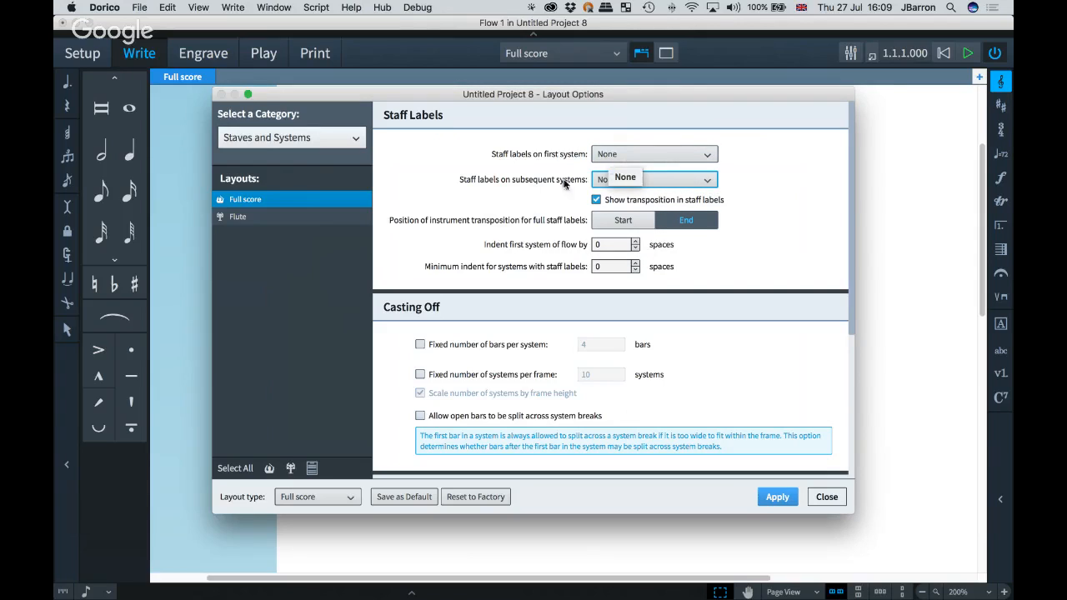
click(780, 500)
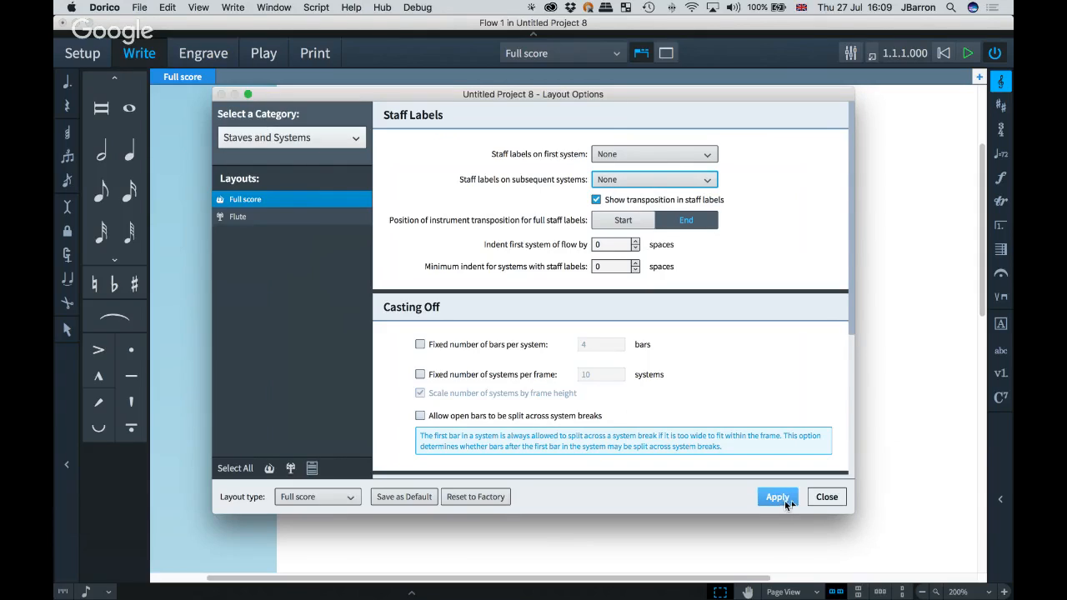
click(826, 500)
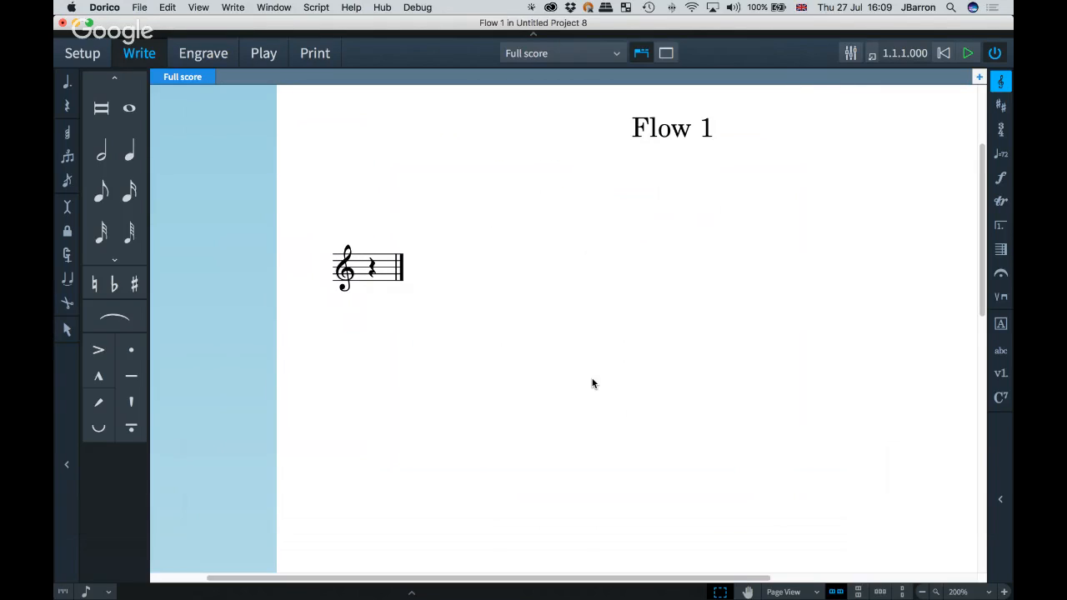
Step: In Engrave mode, create a new custom master page named Blank
key(super+minus)
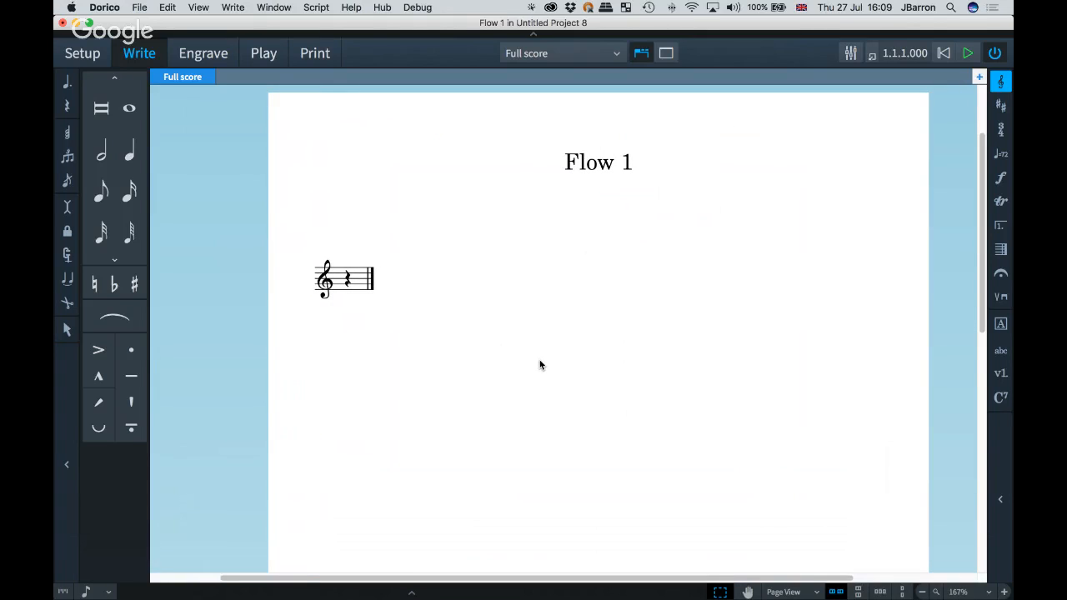
click(207, 57)
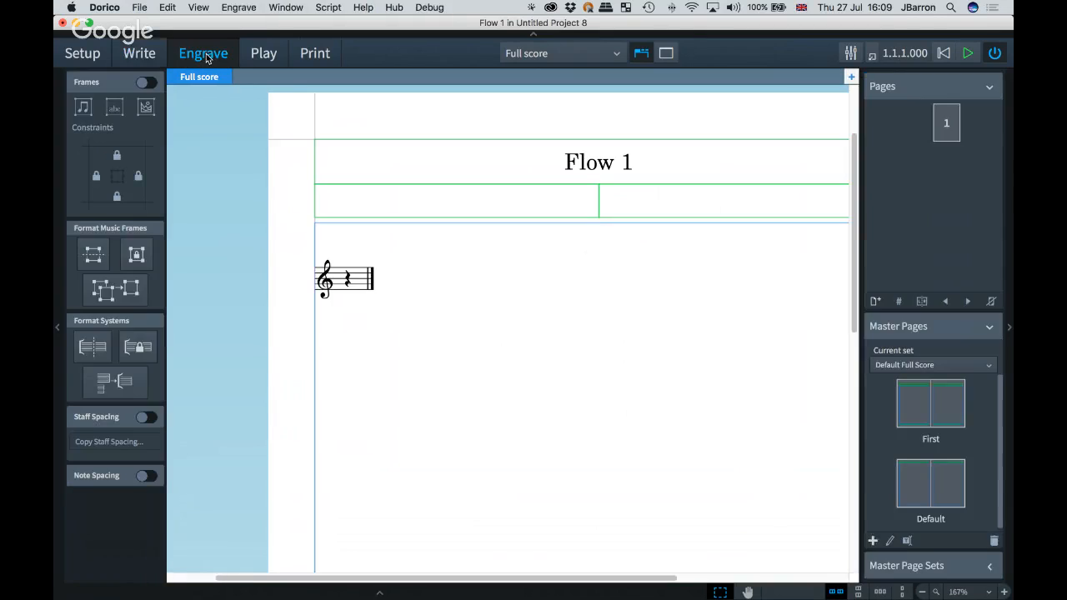
key(super+minus)
key(super+minus)
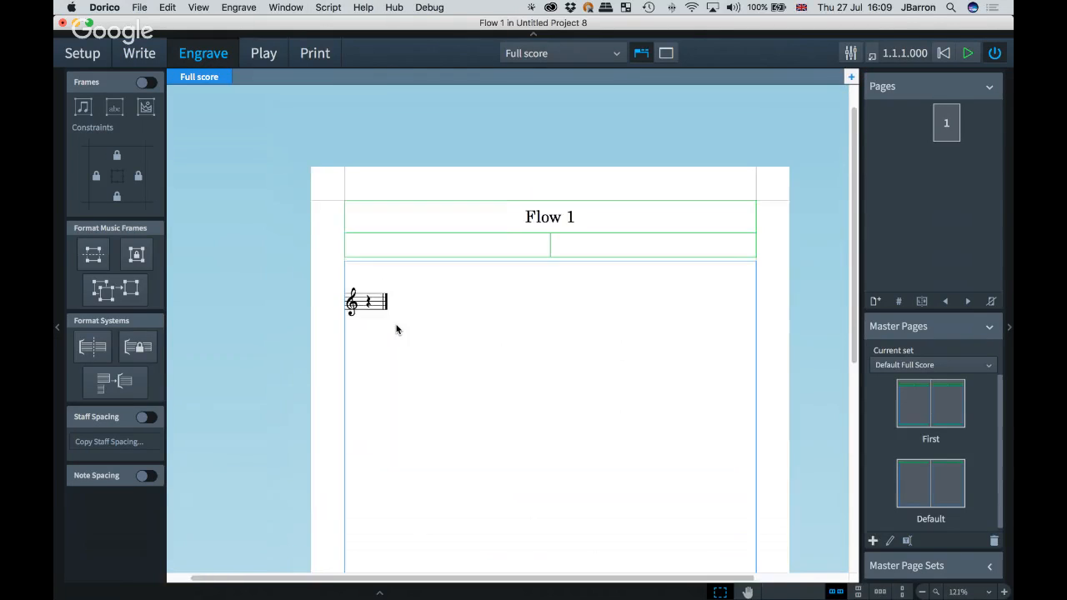
scroll(396, 325, down, 2)
scroll(396, 324, right, 2)
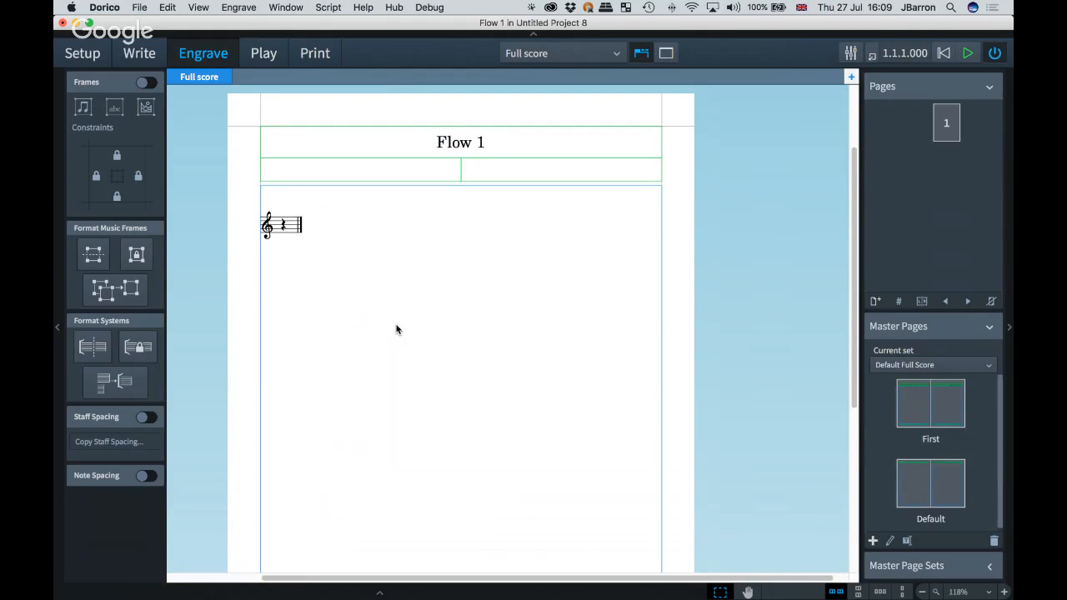
scroll(285, 417, down, 1)
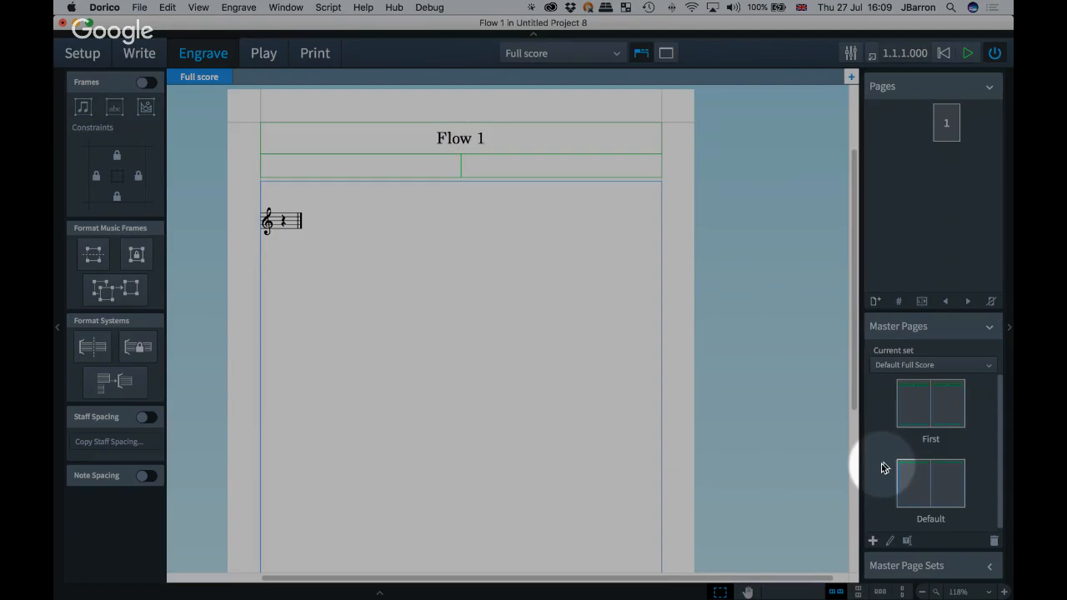
click(873, 542)
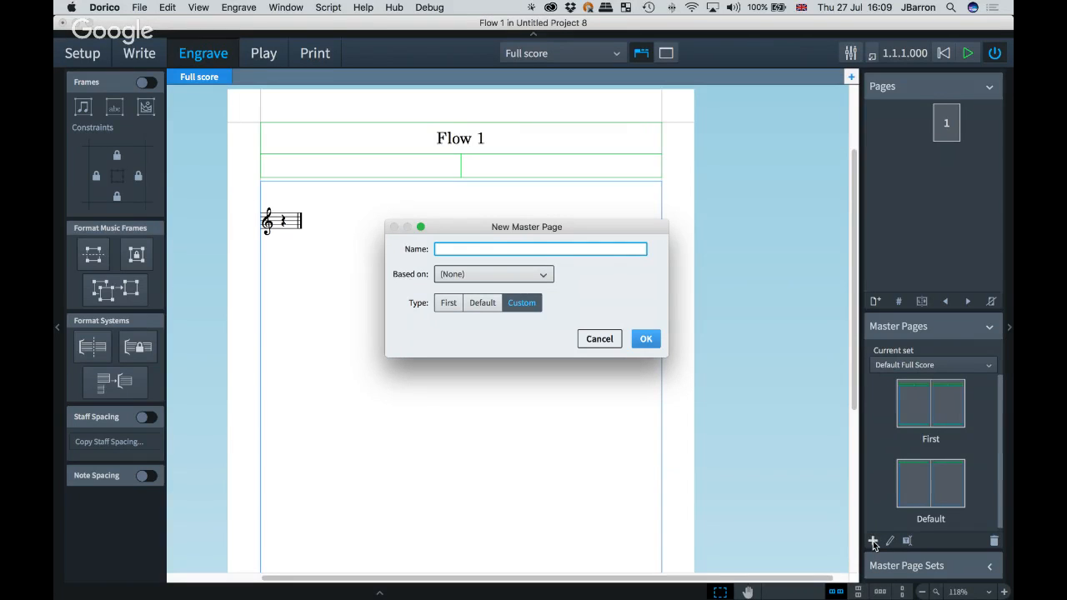
text(Blank)
click(646, 340)
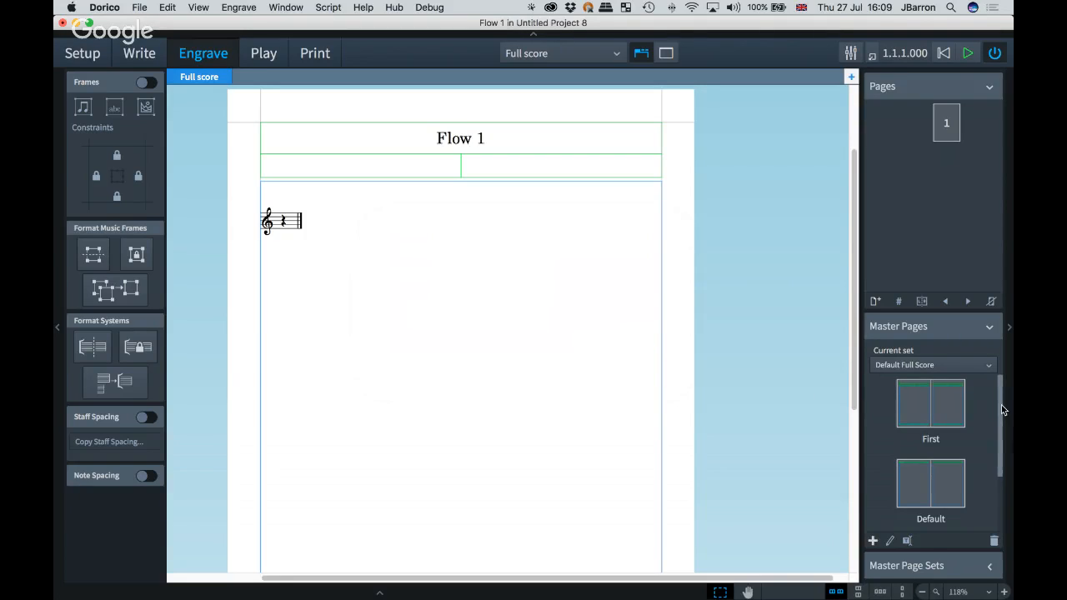
drag(1001, 405, 1003, 471)
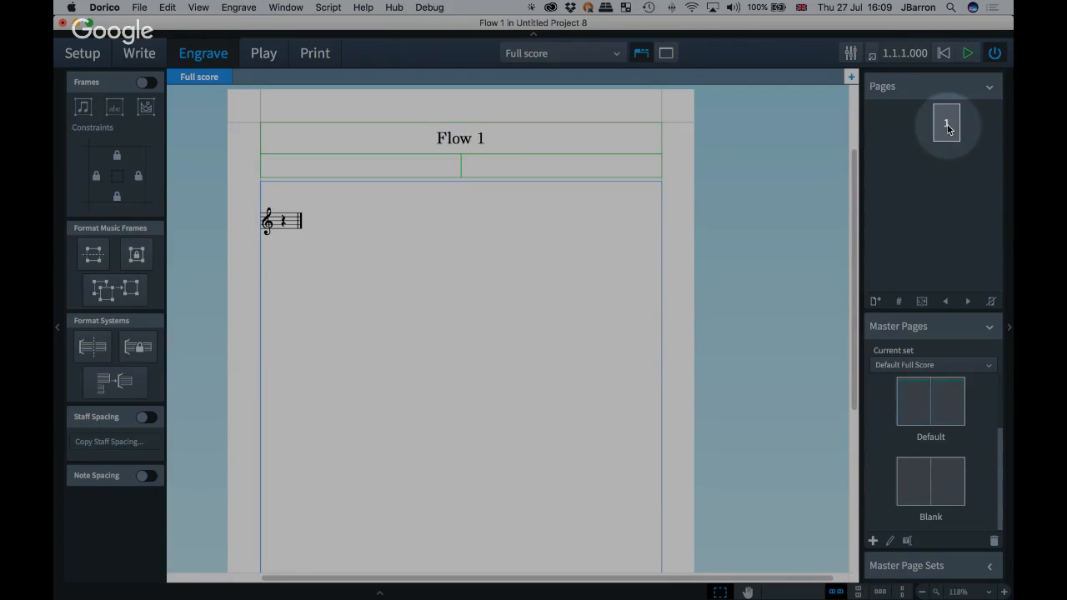
Step: Insert a master page change on page 1 using the Blank master page from this page onwards
click(947, 126)
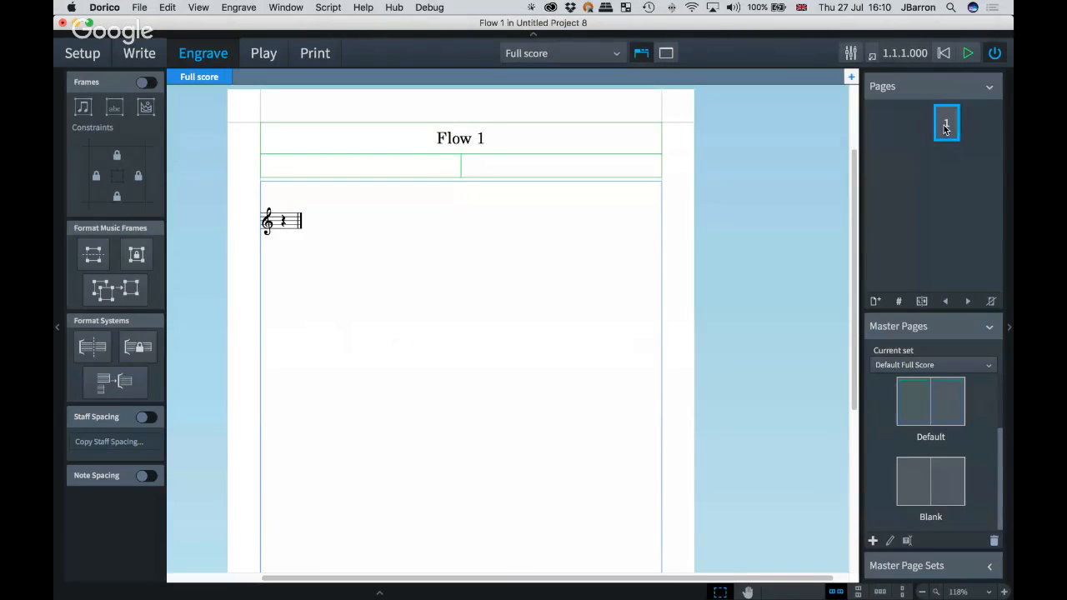
right_click(946, 128)
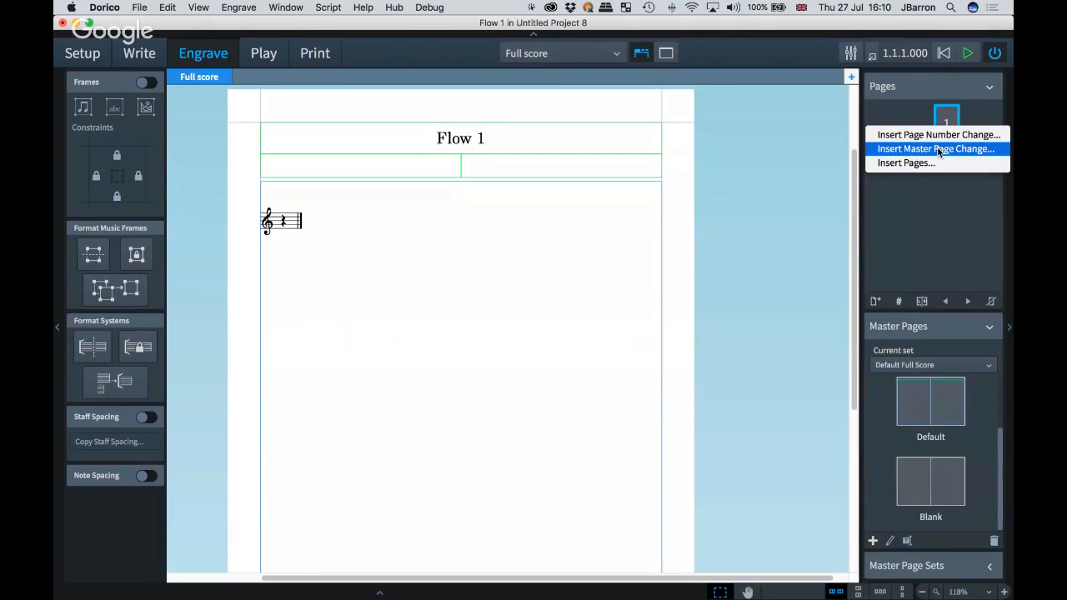
click(939, 149)
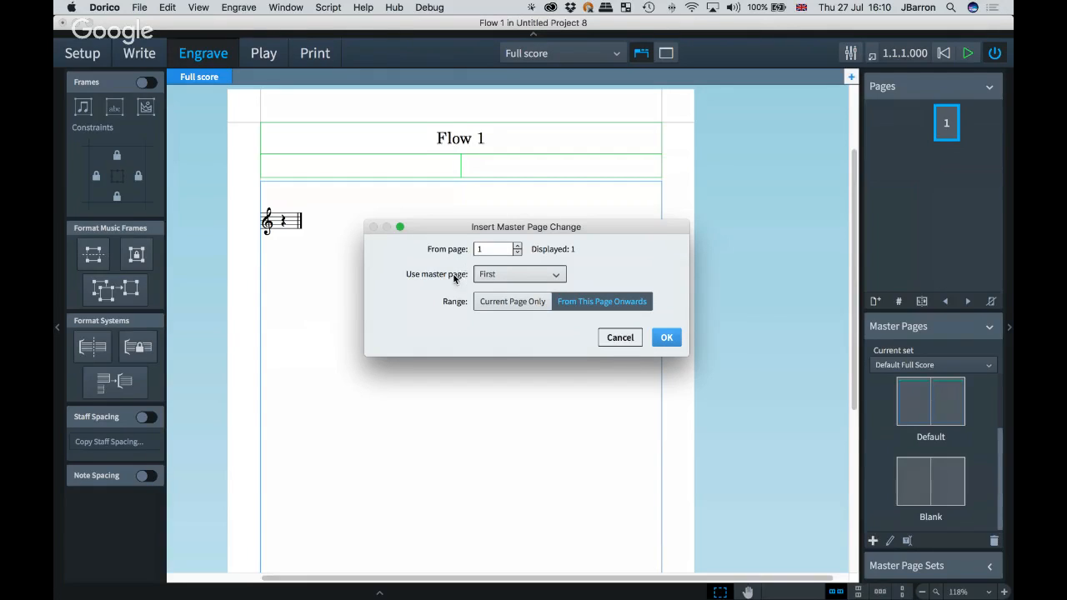
click(495, 276)
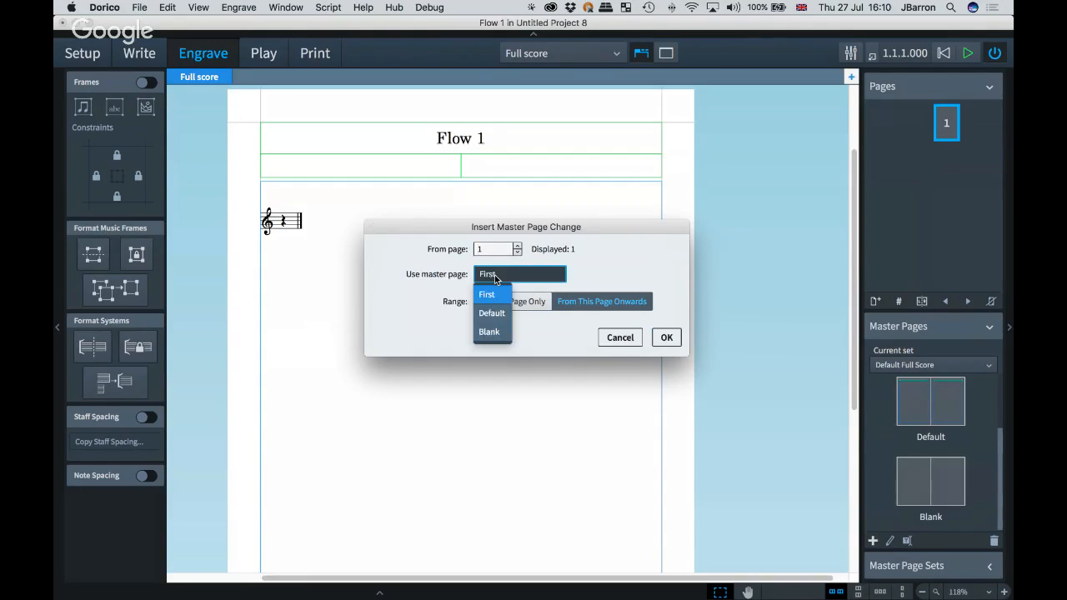
click(490, 332)
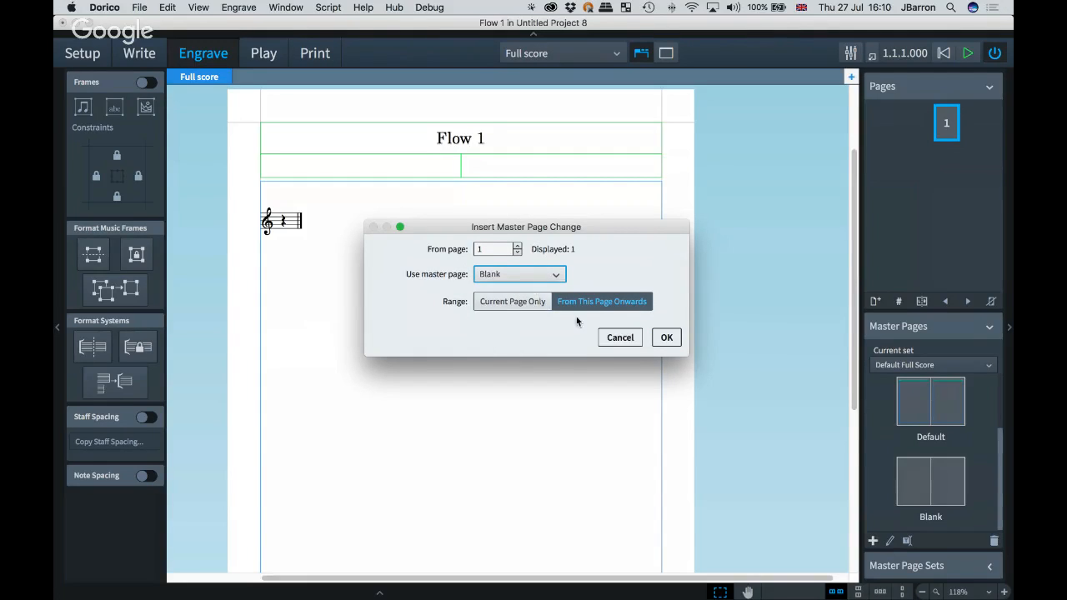
click(666, 337)
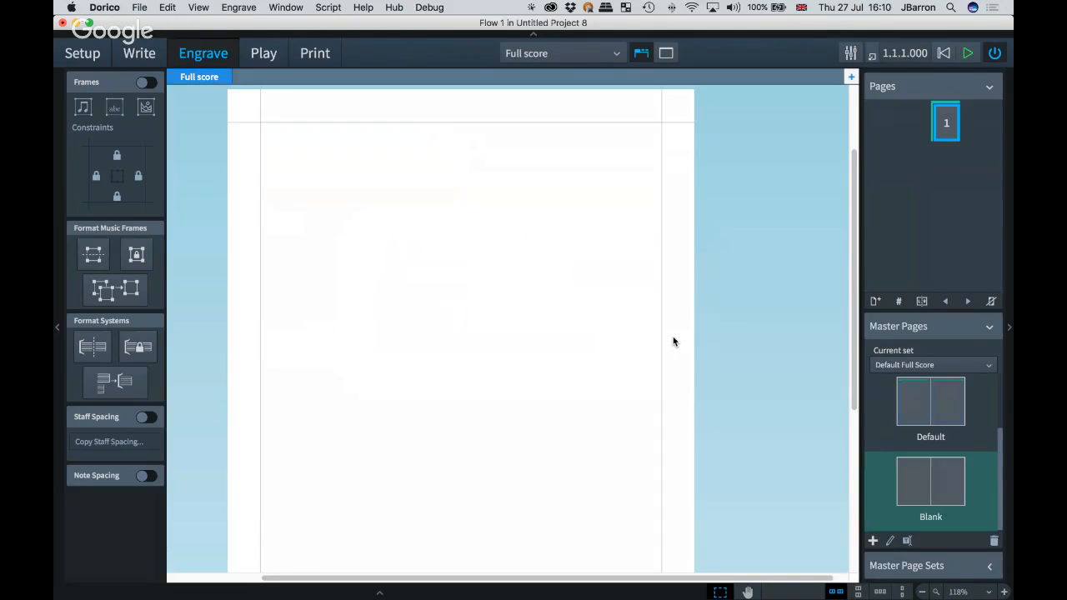
Step: Turn on frame editing and draw a music frame across the upper part of the page, between the margins
scroll(565, 307, down, 3)
scroll(565, 307, down, 1)
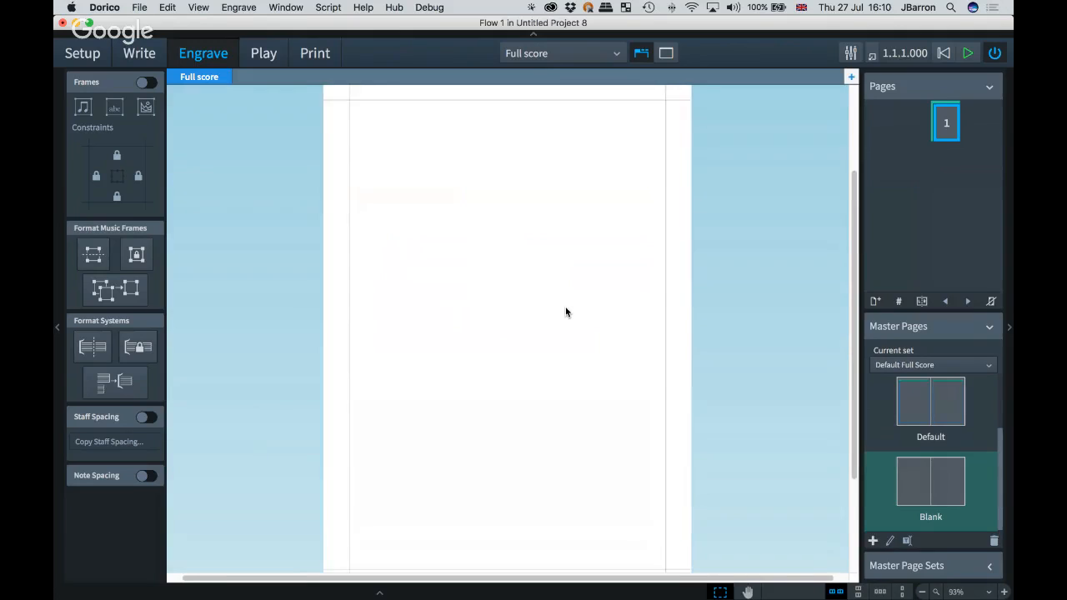
scroll(566, 307, up, 1)
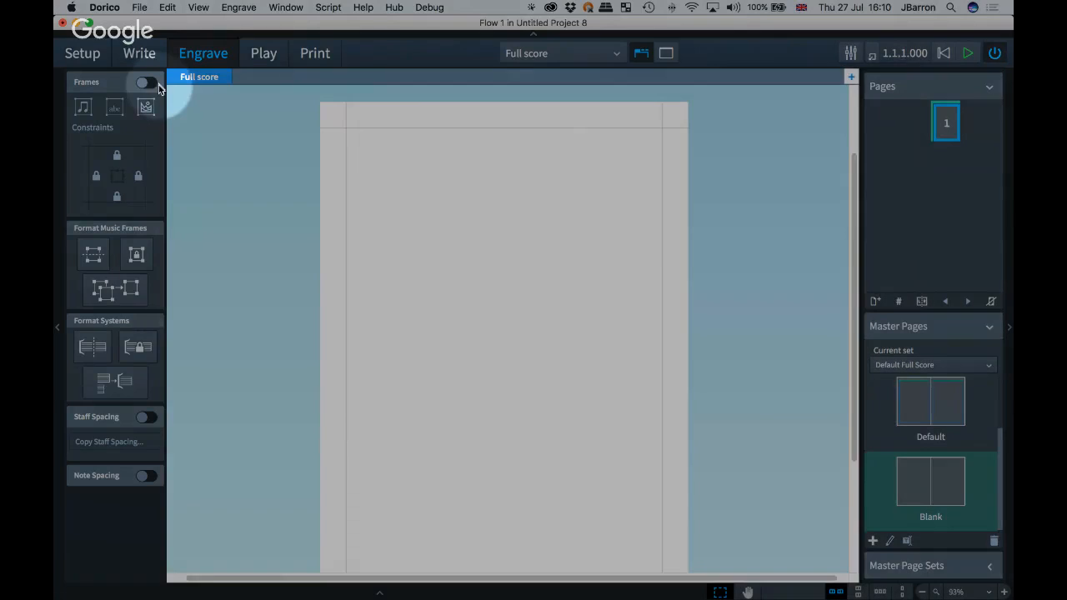
click(142, 83)
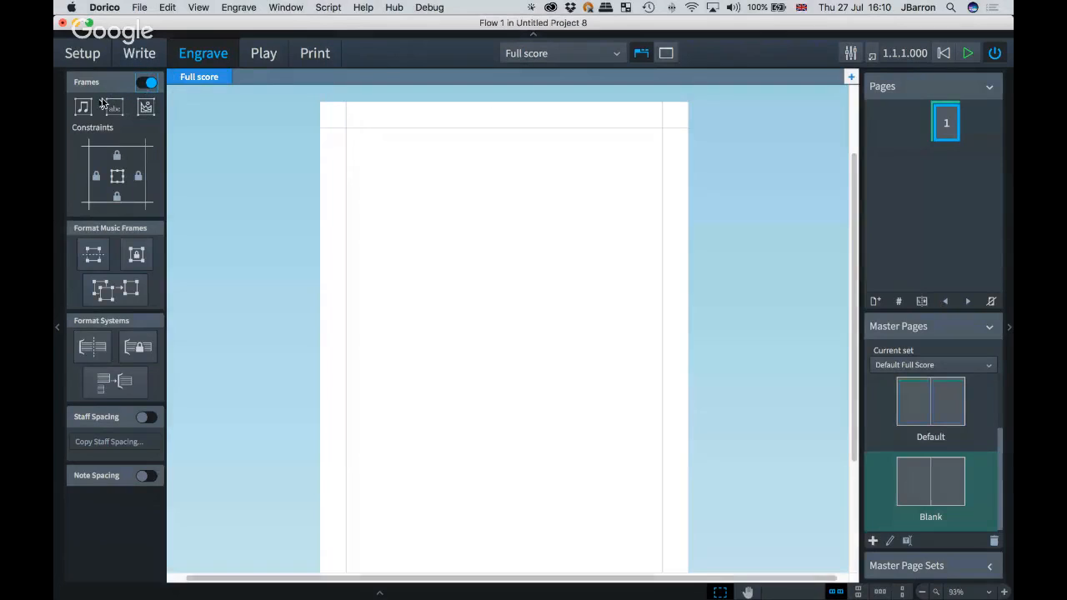
click(82, 110)
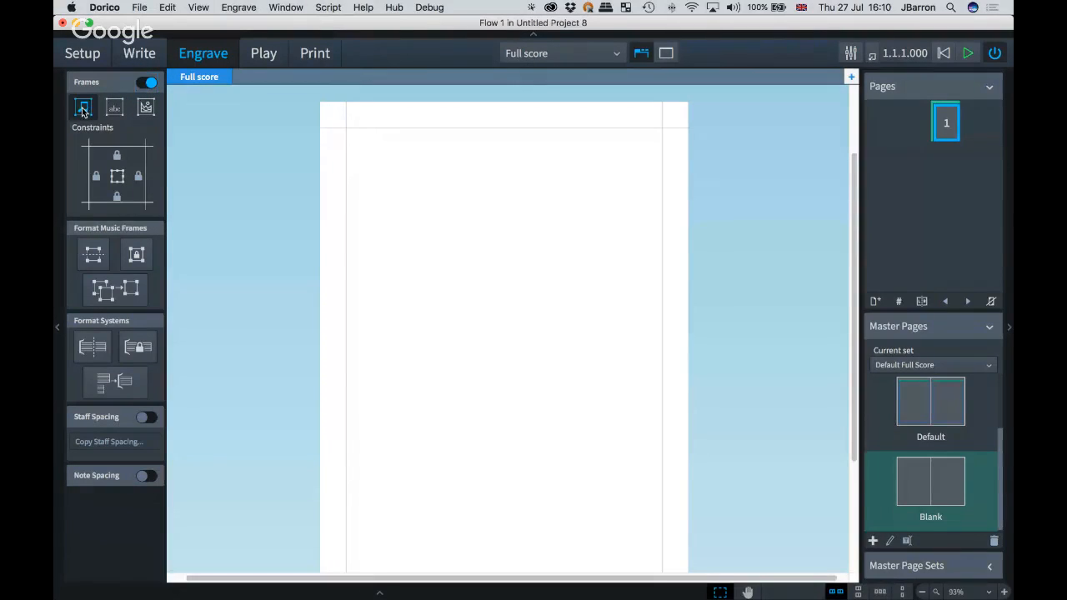
drag(347, 180, 663, 309)
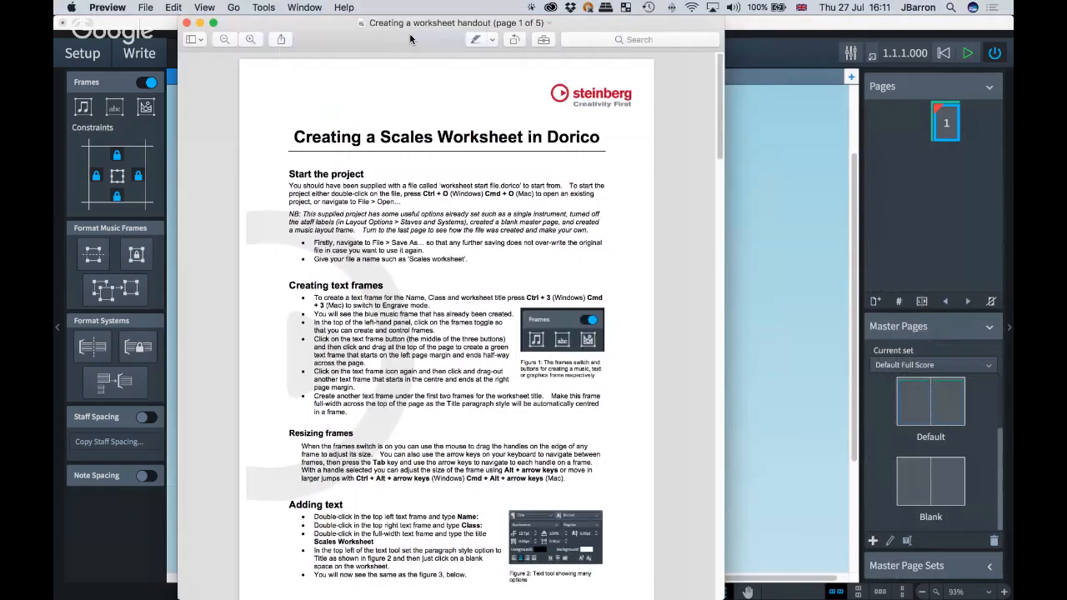
Step: Read through the pages of the 'Creating a worksheet handout' PDF, then move its window aside
scroll(262, 334, down, 2)
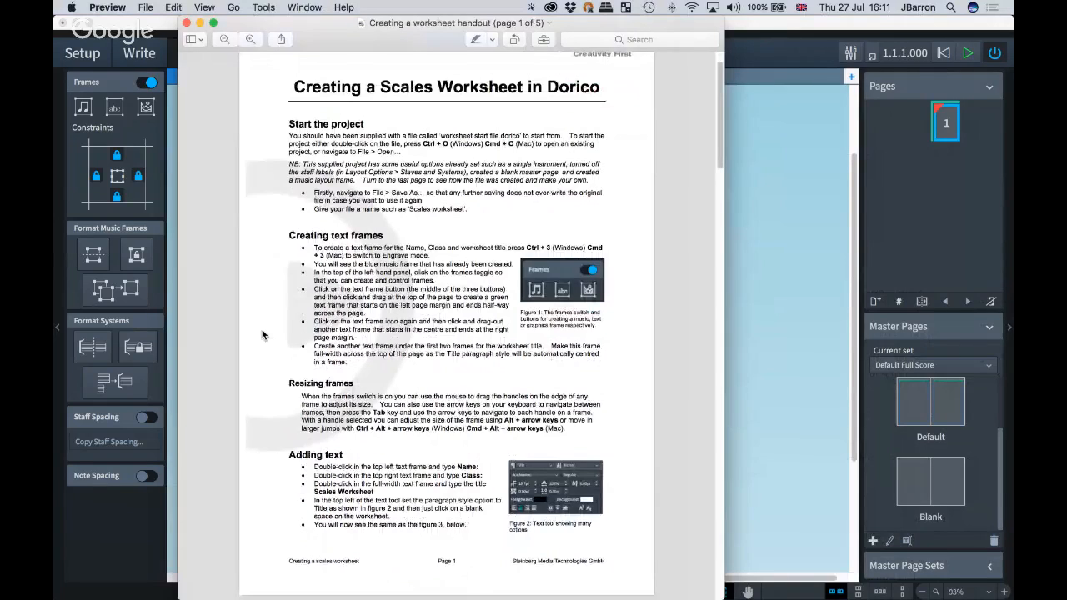
scroll(262, 334, down, 5)
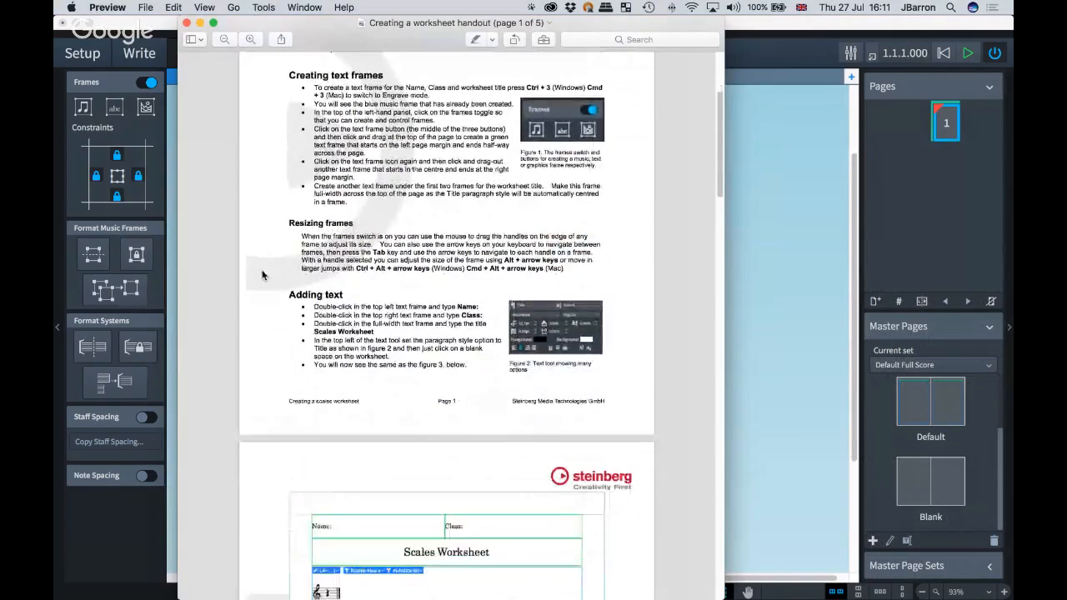
scroll(261, 297, down, 10)
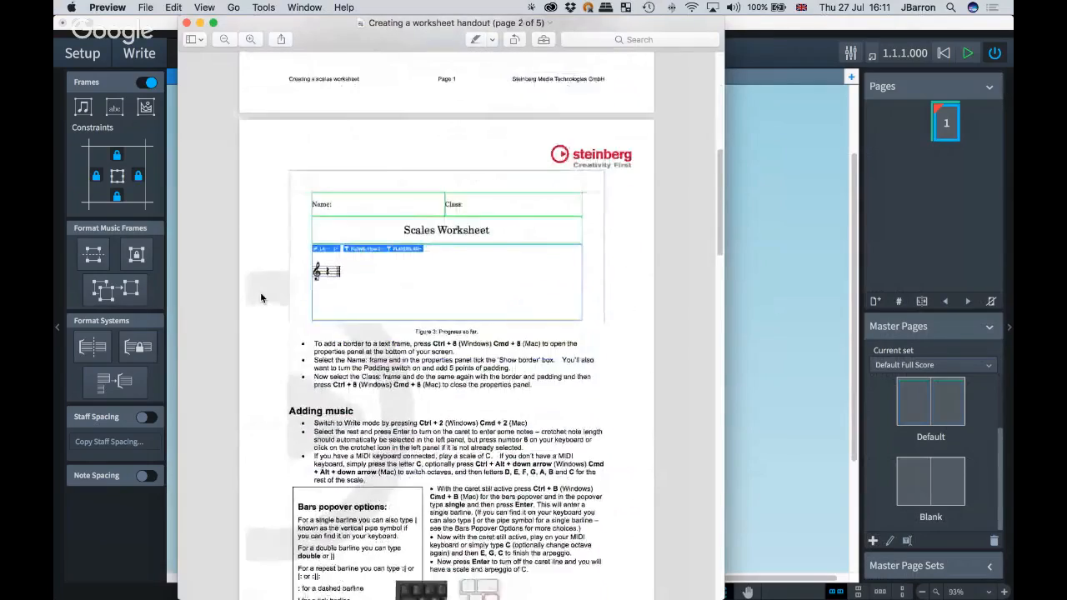
scroll(261, 297, down, 7)
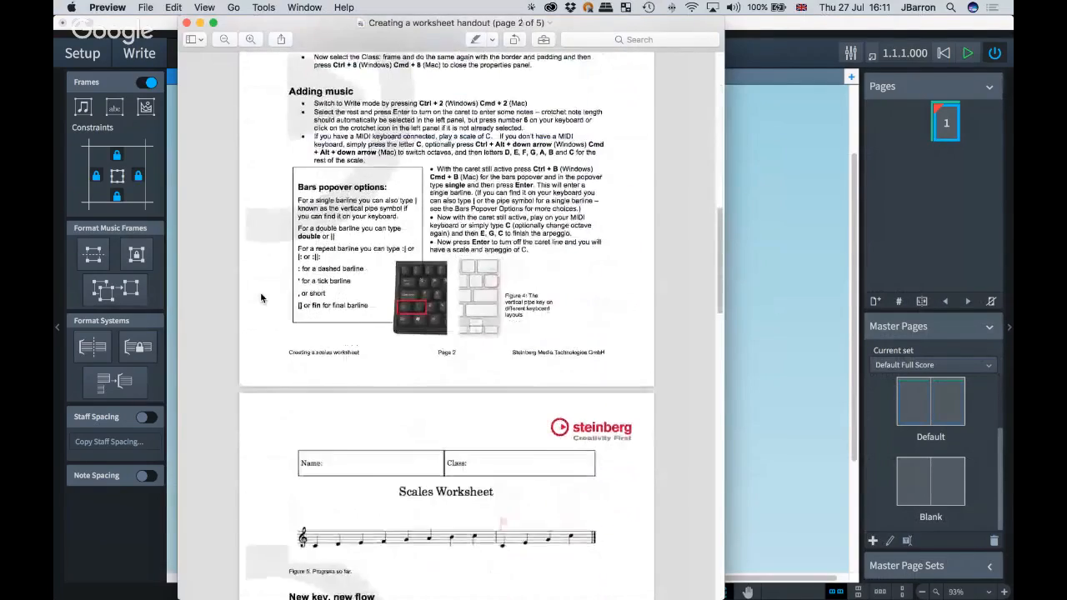
scroll(261, 298, down, 4)
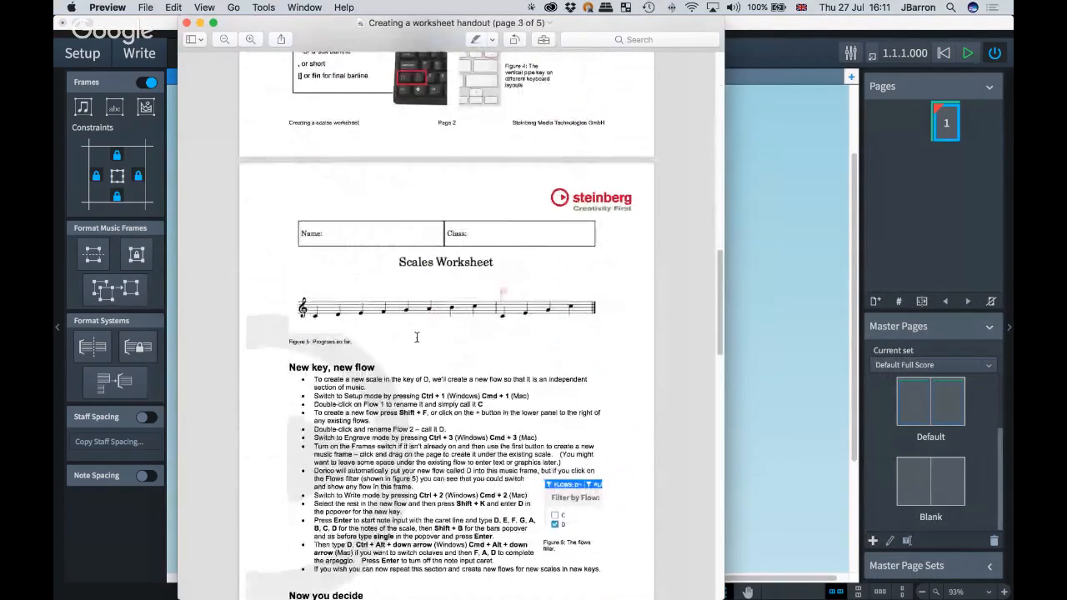
scroll(536, 332, down, 12)
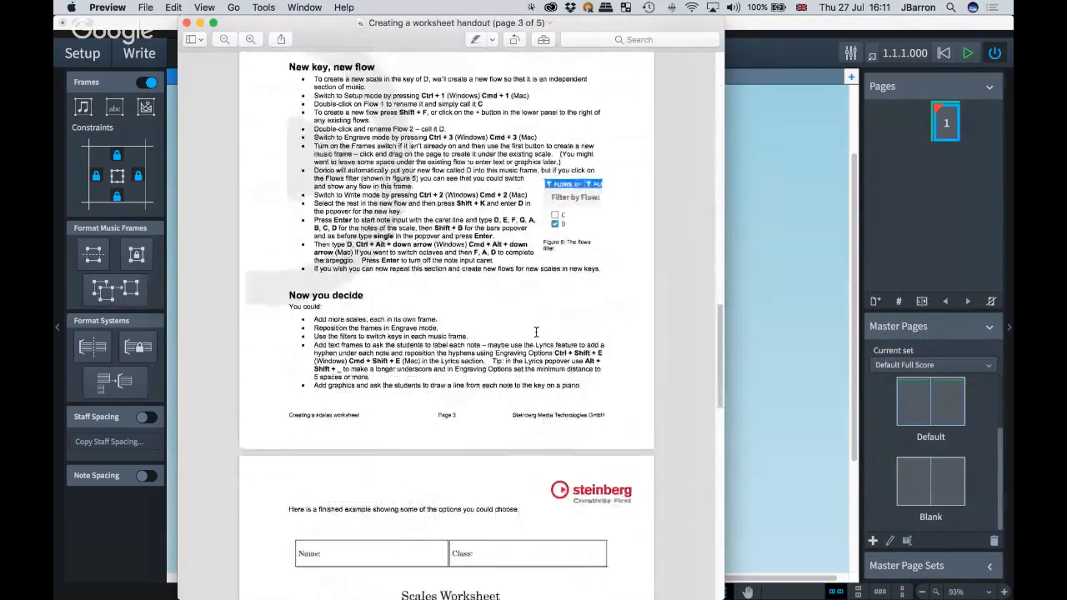
scroll(536, 332, down, 5)
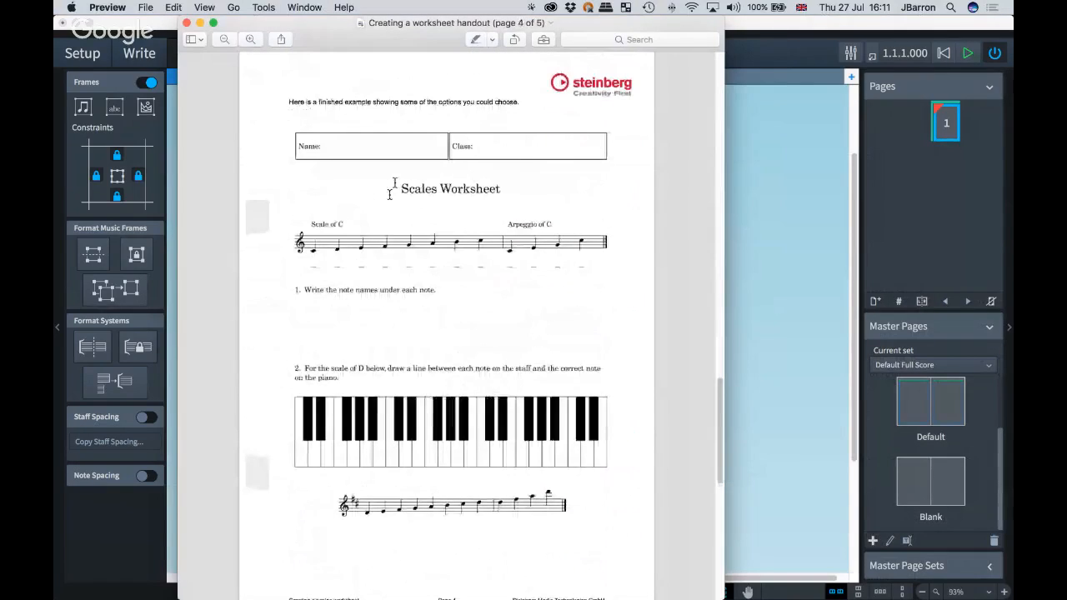
drag(337, 30, 1012, 50)
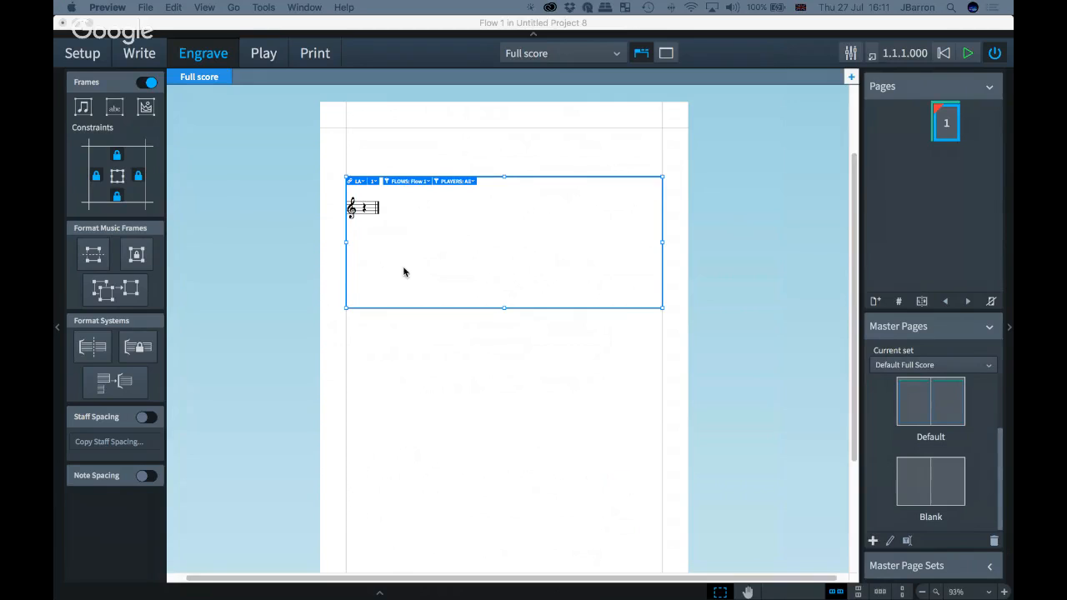
Step: Switch to Write mode and add a 4/4 time signature at the start of the flute staff
click(373, 378)
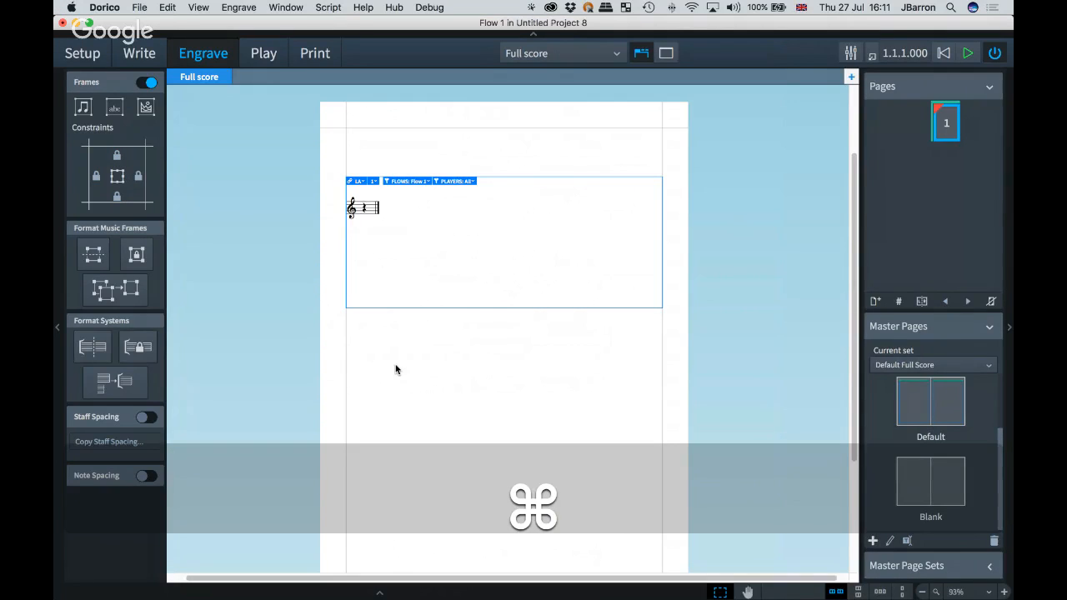
key(super+2)
scroll(392, 218, up, 3)
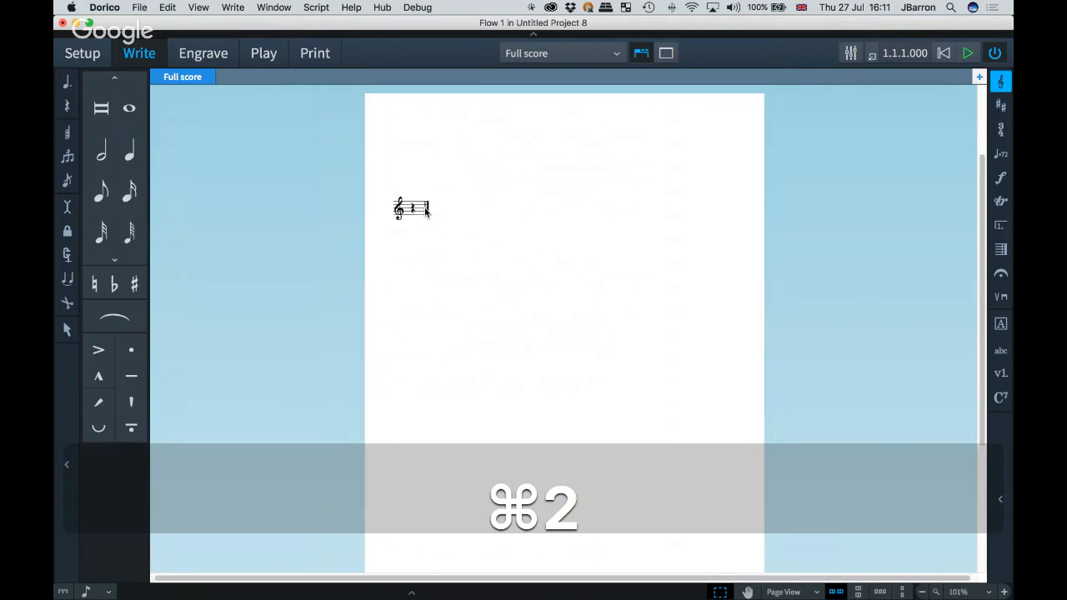
double_click(398, 218)
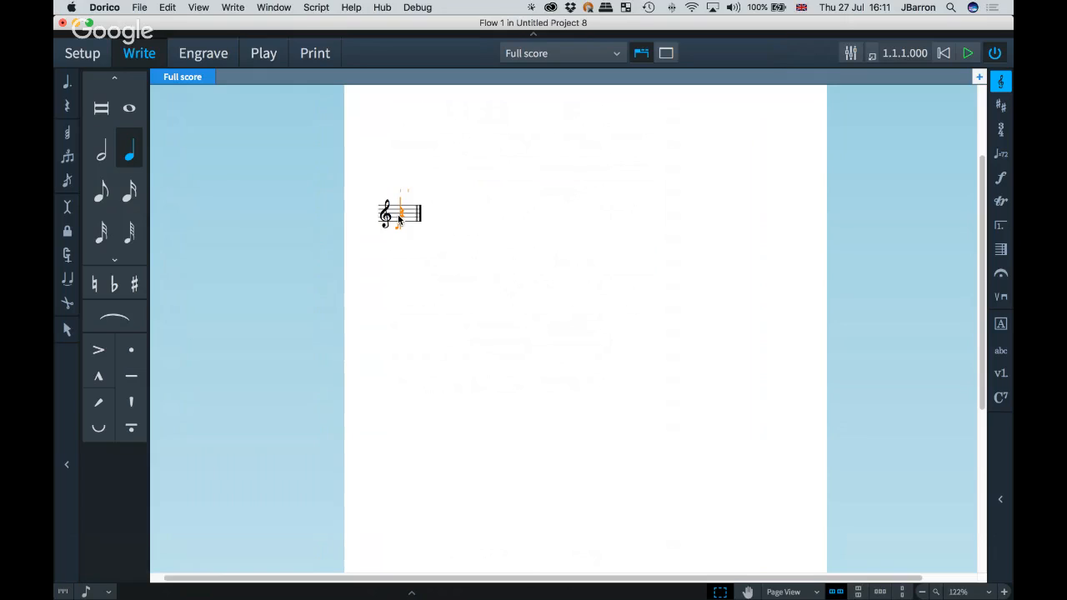
key(shift+m)
text(4/4)
key(Return)
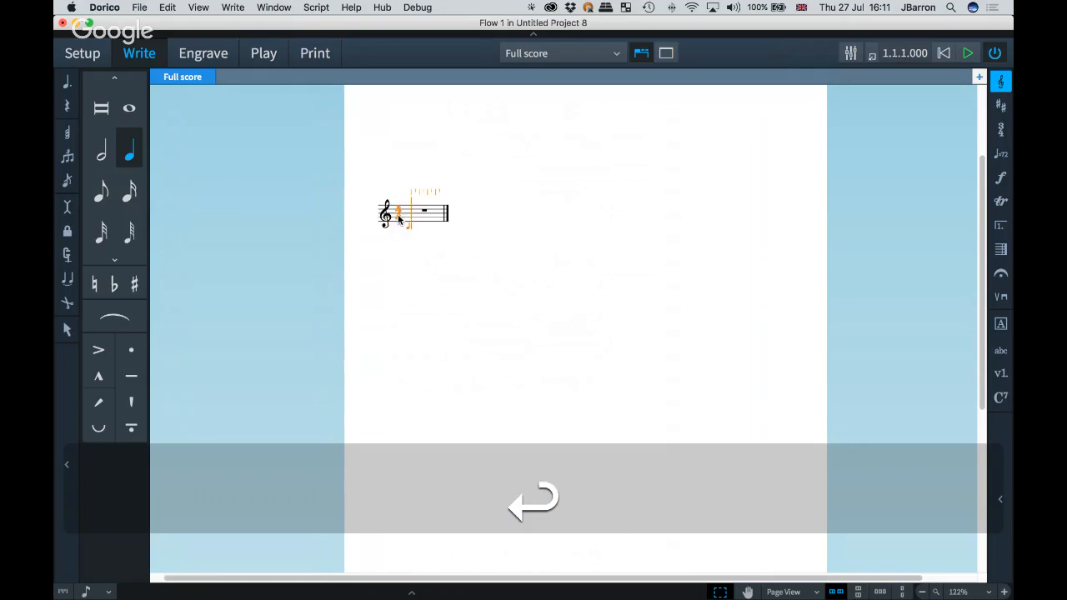
key(6)
key(c)
key(c)
key(c)
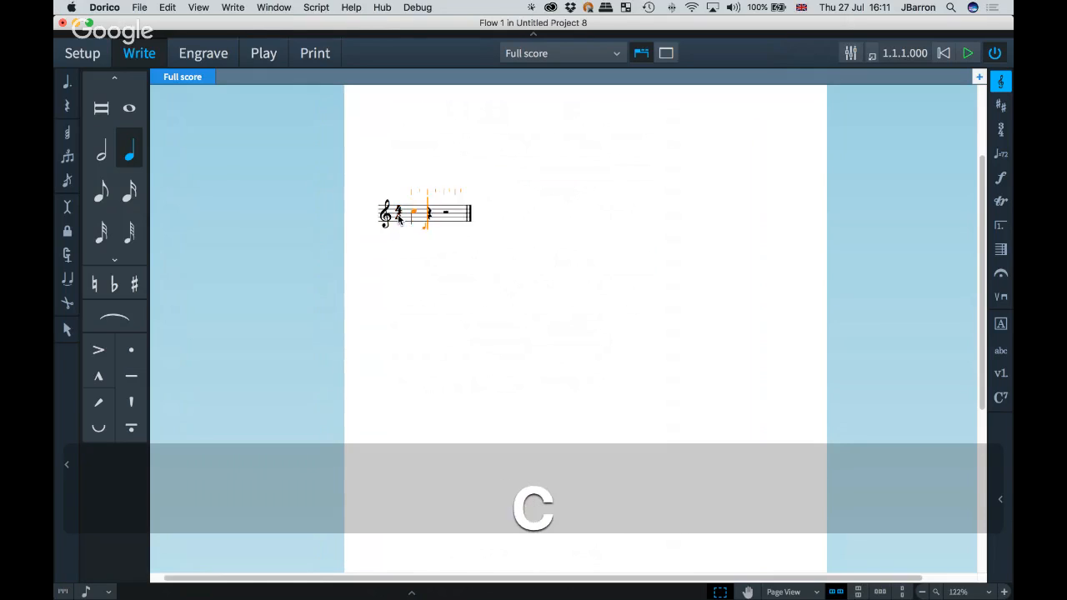
key(super+z)
key(super+z)
key(super+z)
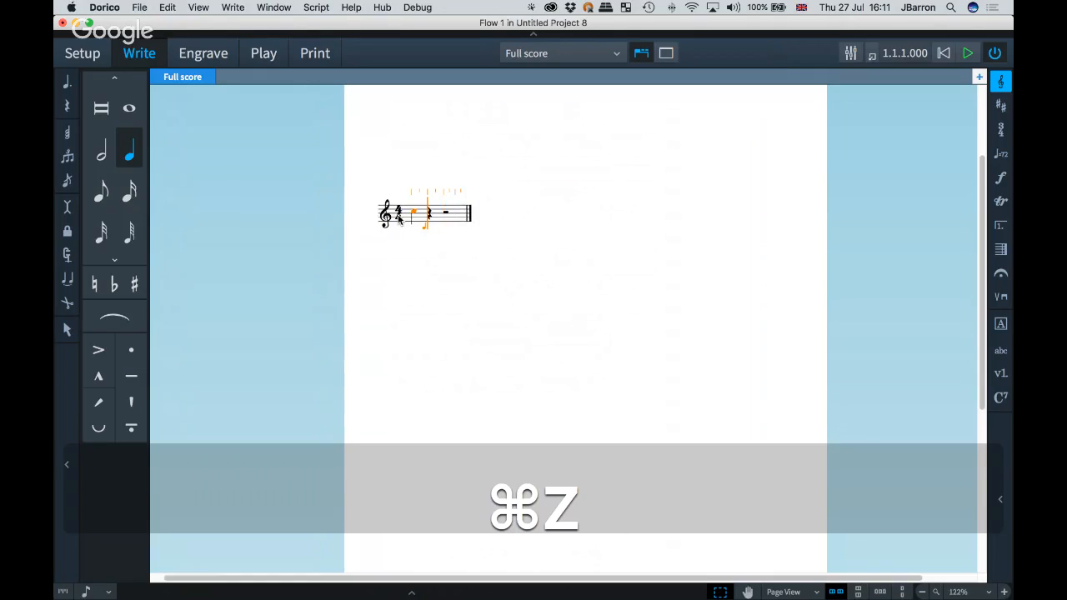
Step: Input whole-note Cs filling the bars, then exit note input
key(c)
key(c)
key(c)
key(c)
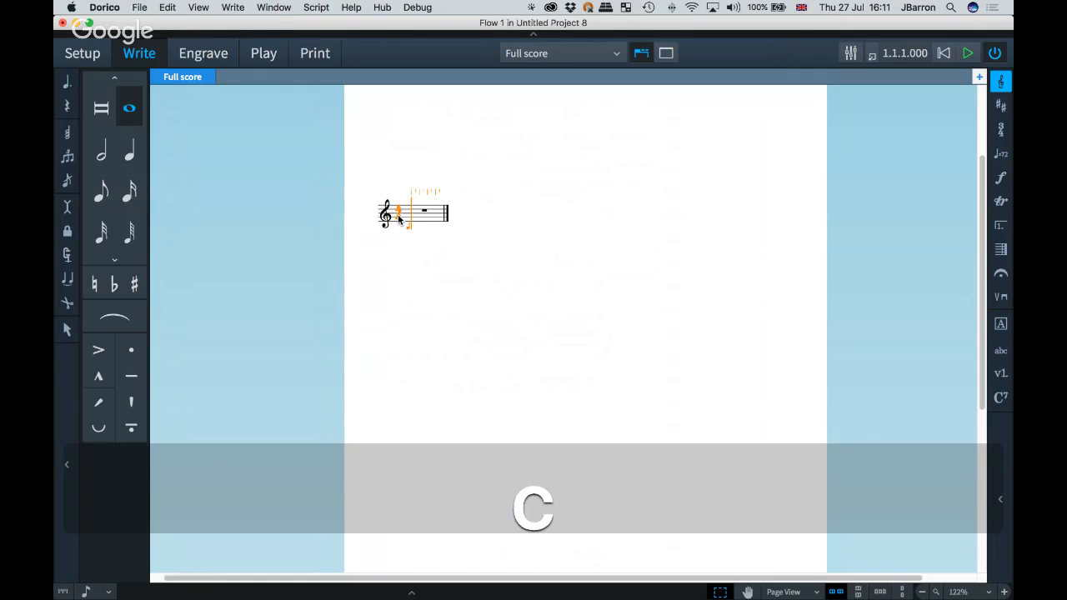
key(Escape)
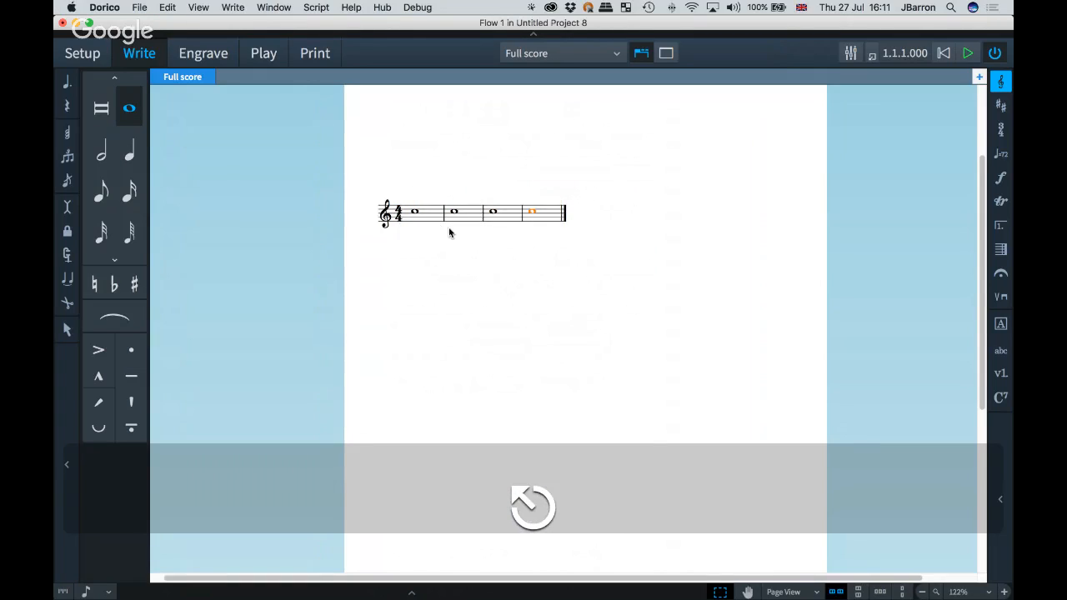
Step: Add a crescendo hairpin from the second bar's note, then delete it
scroll(448, 230, up, 5)
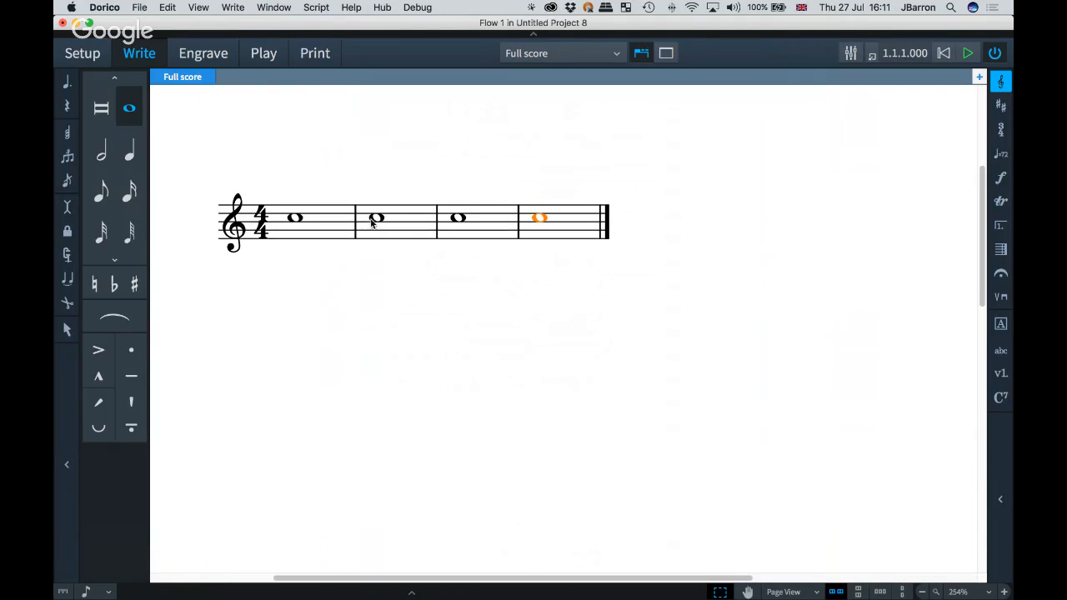
click(375, 219)
scroll(383, 262, left, 2)
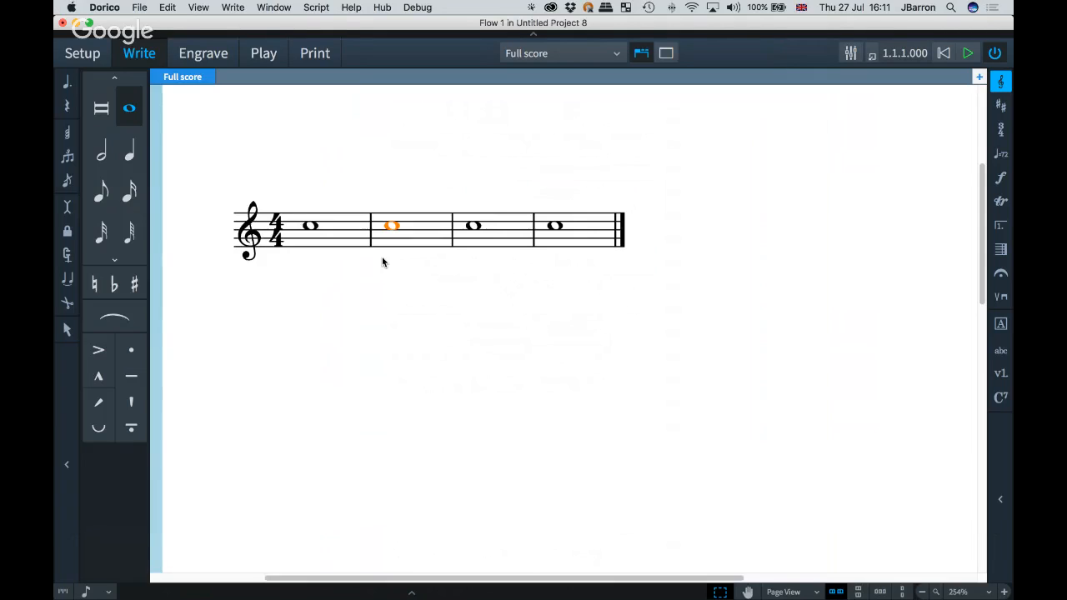
key(shift)
key(shift+d)
text(<)
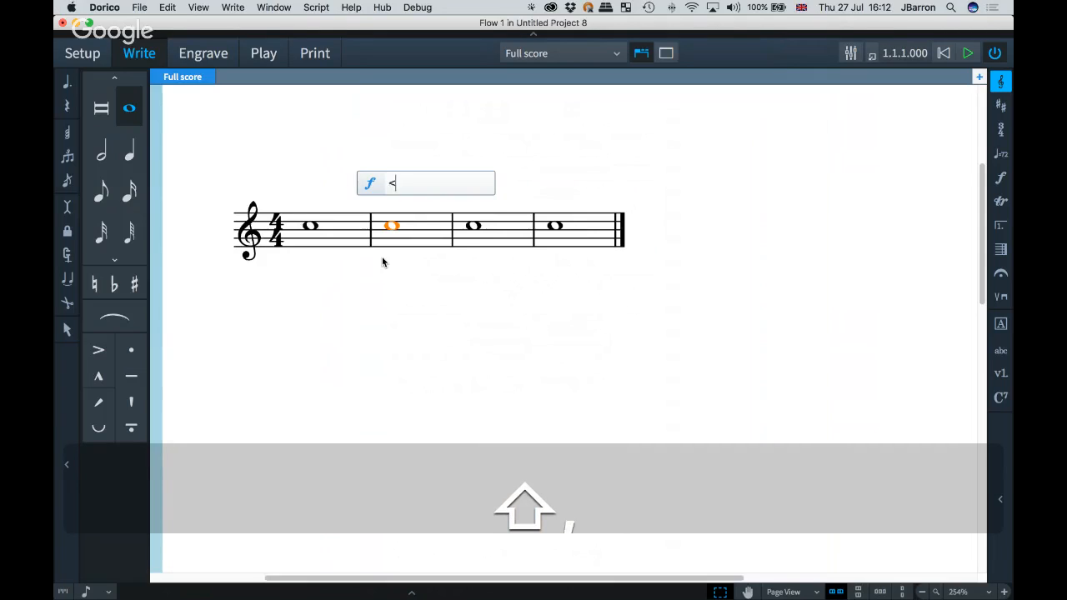
key(Return)
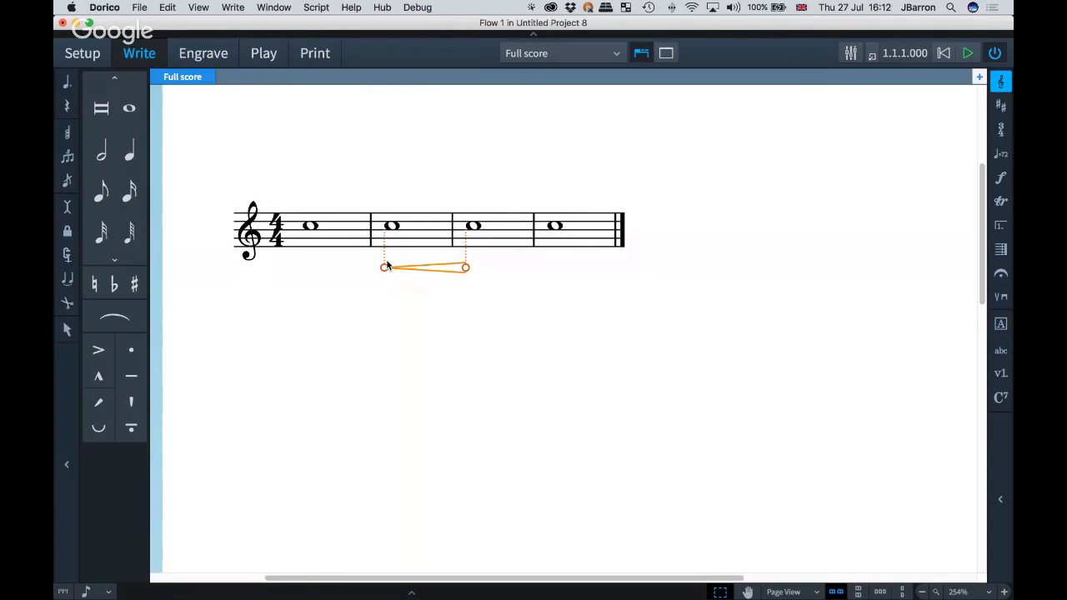
key(BackSpace)
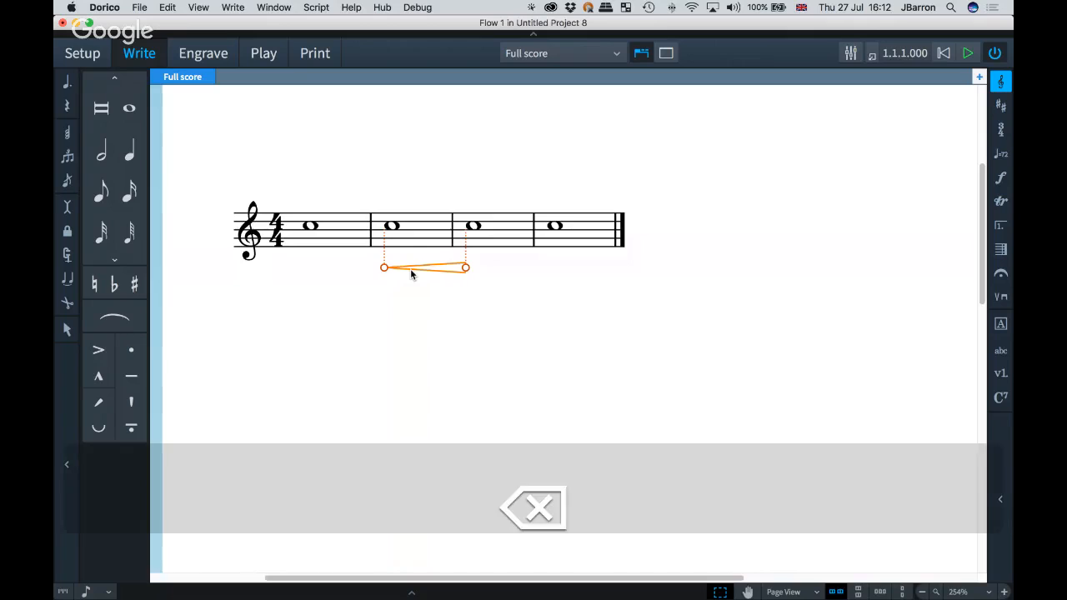
Step: During note input from the second bar's note, add a crescendo hairpin ending at the start of the third bar
click(393, 227)
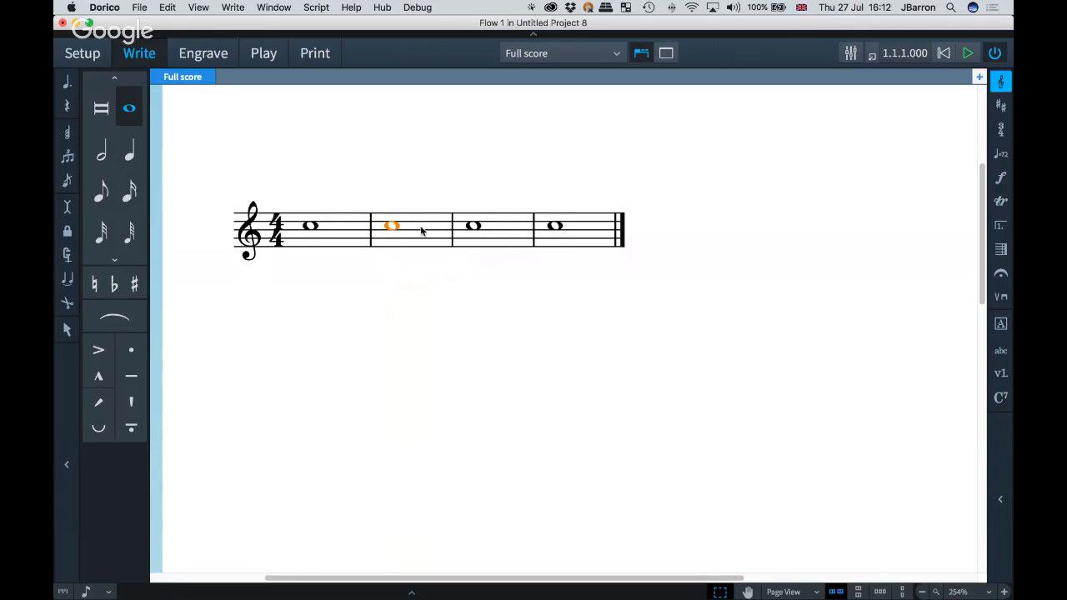
key(Return)
key(Right)
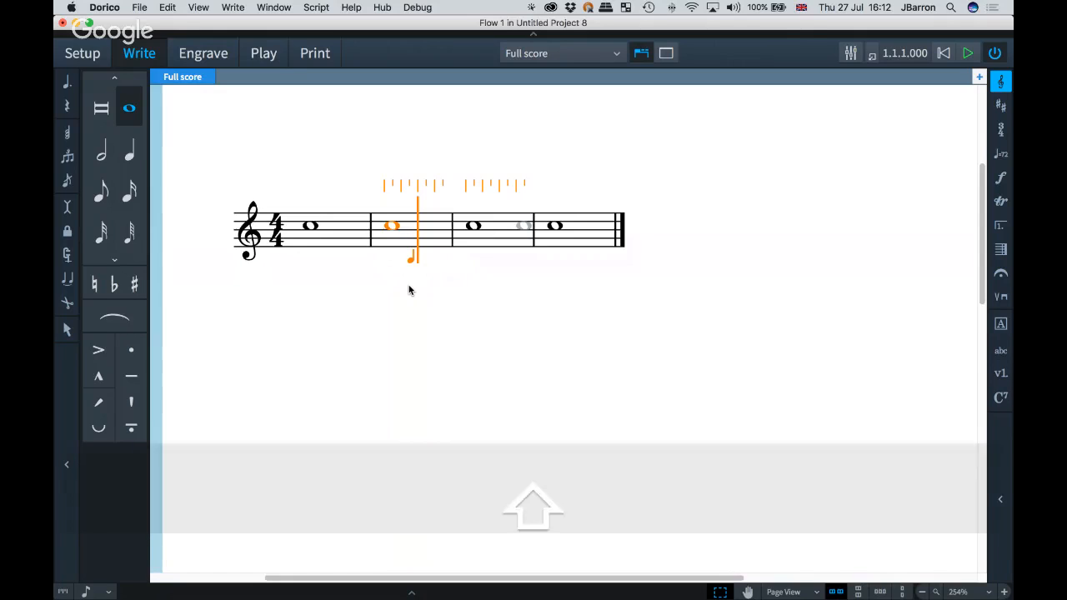
key(shift+d)
text(<)
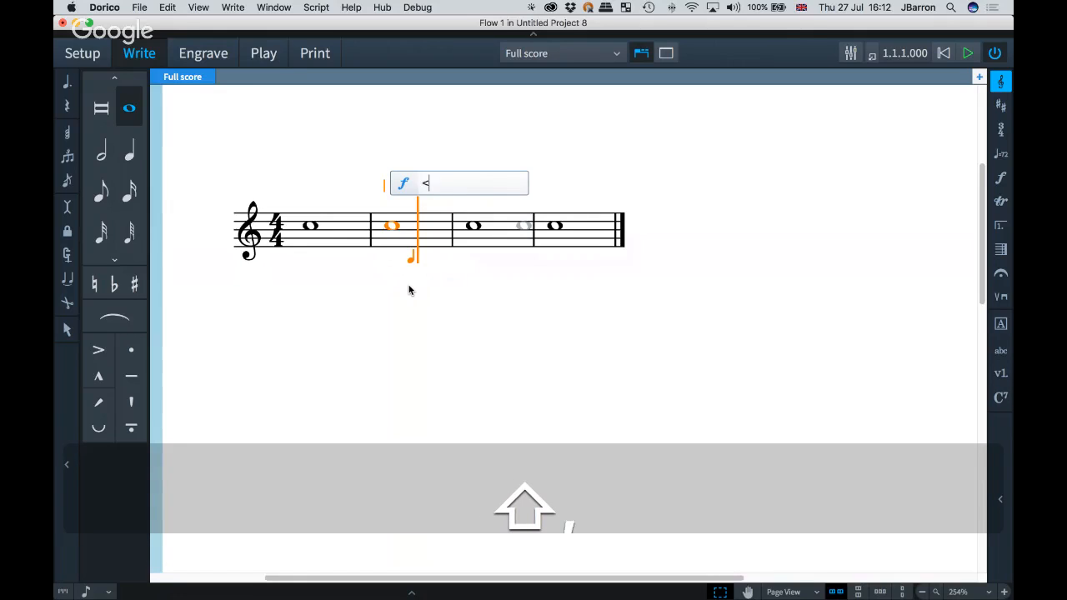
key(Return)
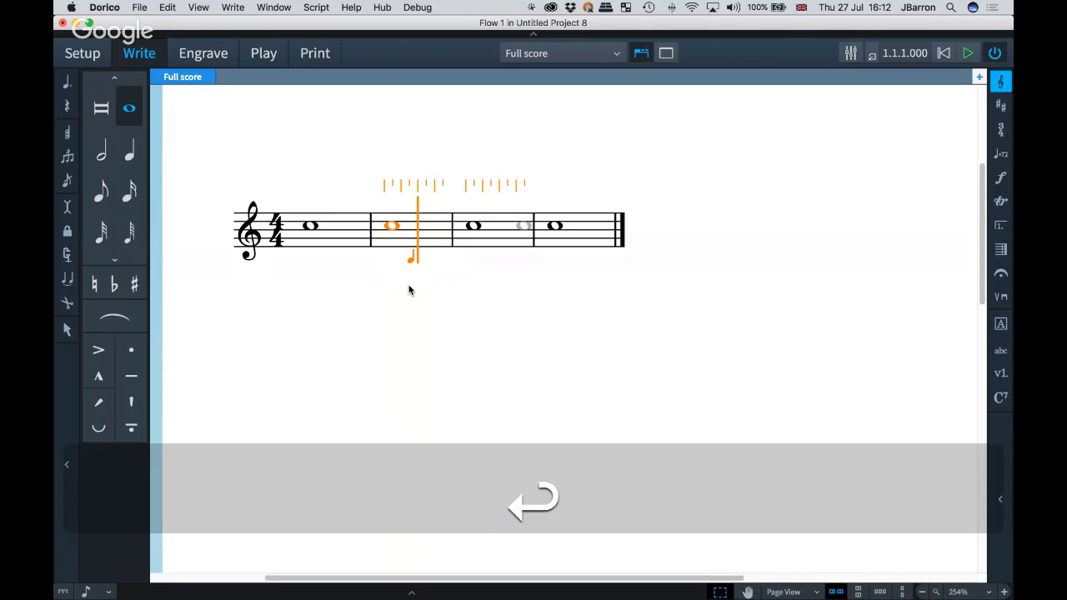
click(96, 156)
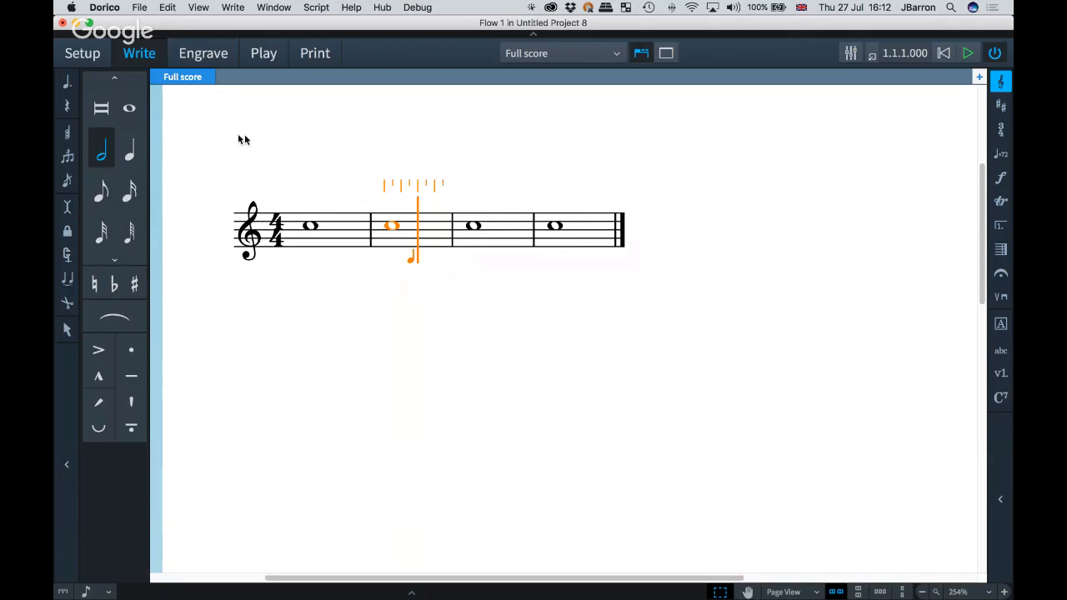
key(space)
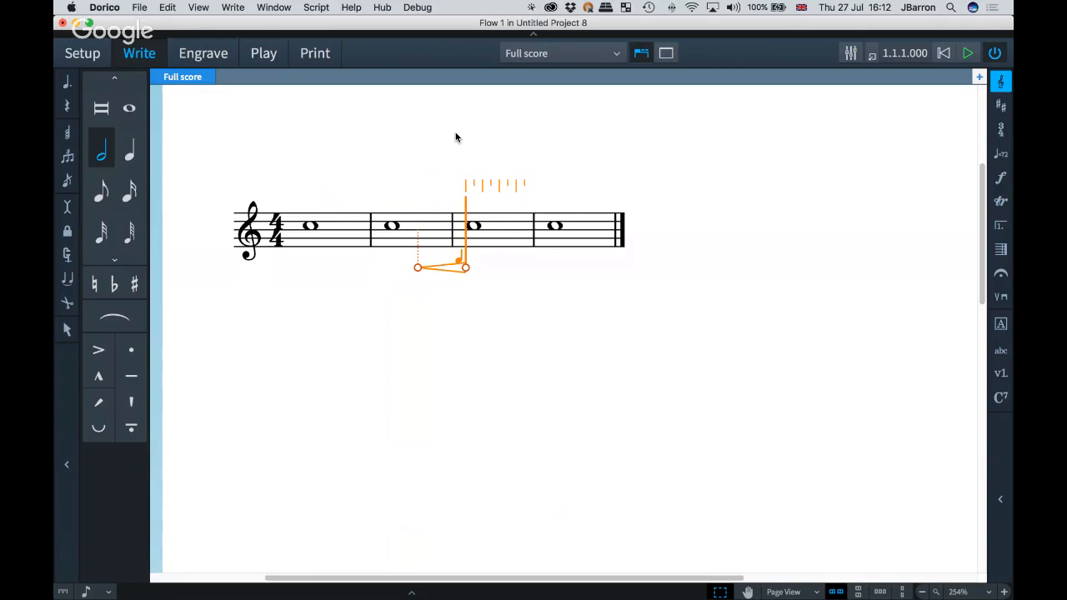
key(Return)
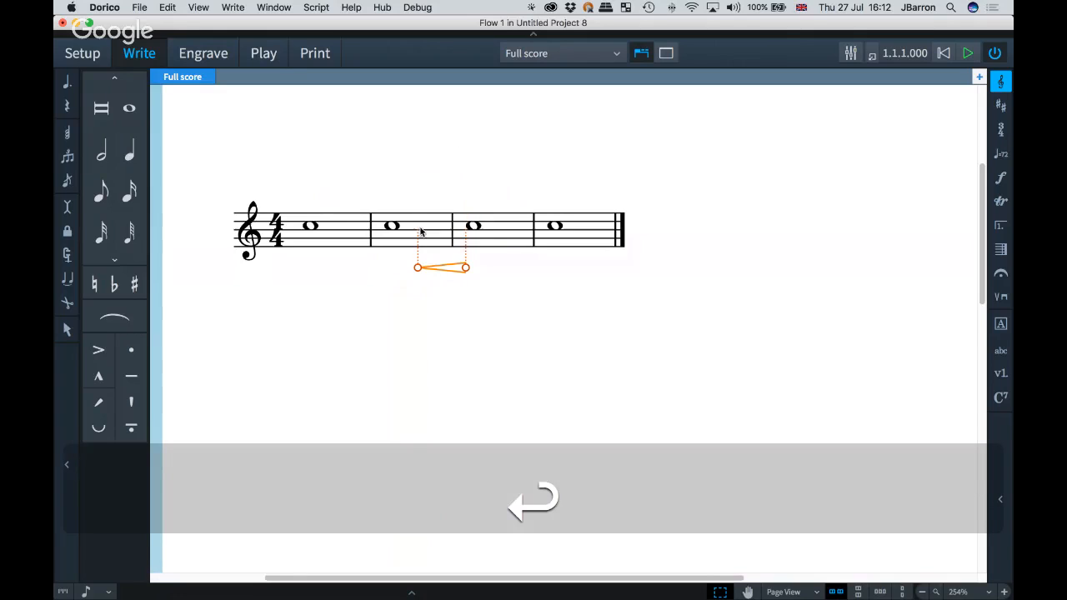
click(422, 298)
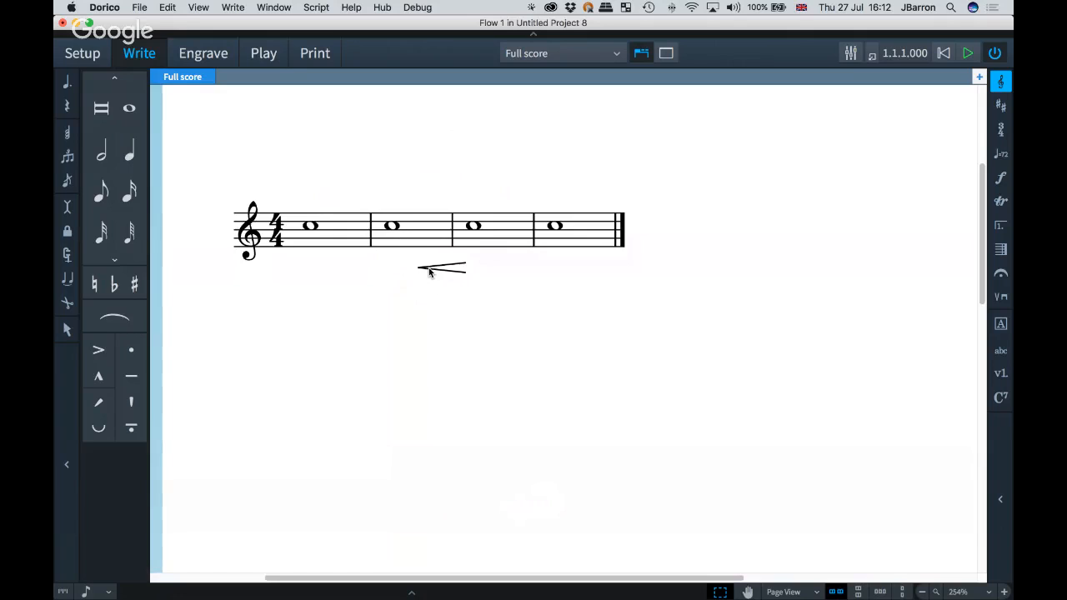
Step: Add a crescendo hairpin on the last bar's note, then undo it
click(554, 229)
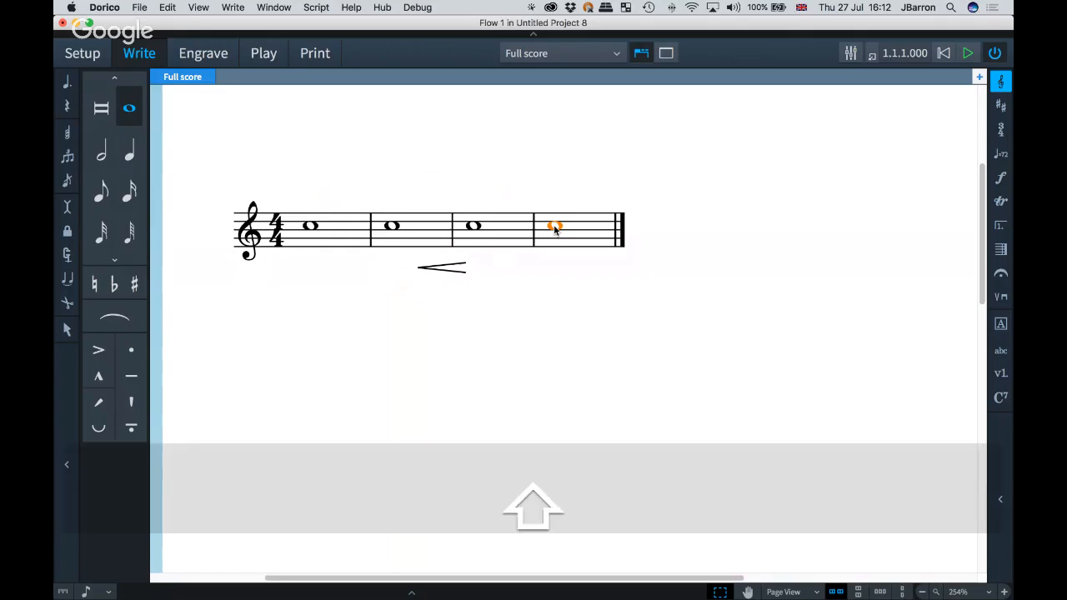
key(shift+d)
text(<)
key(Return)
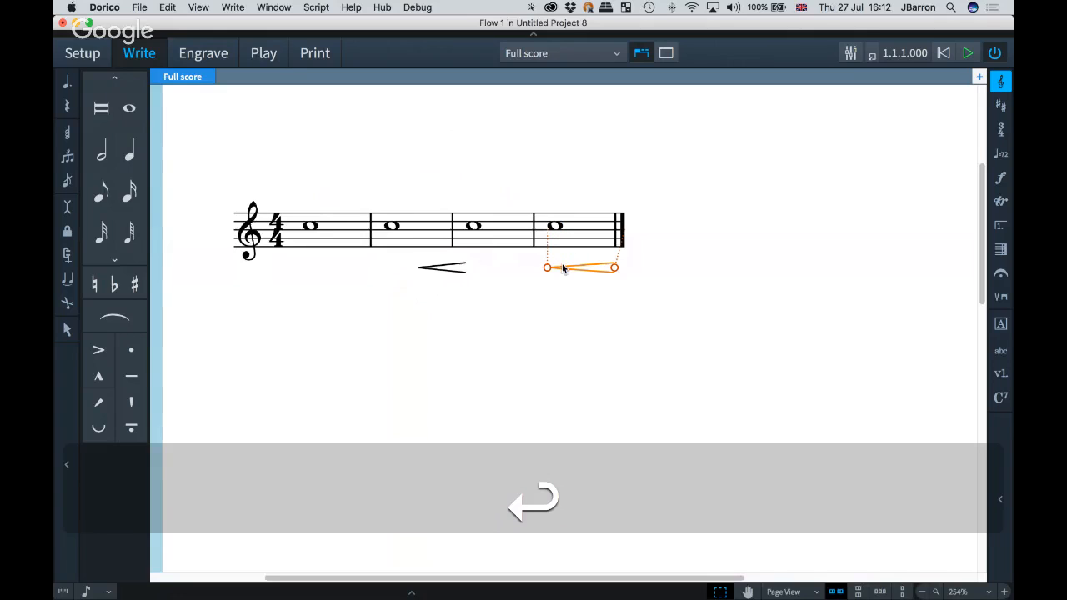
key(super+z)
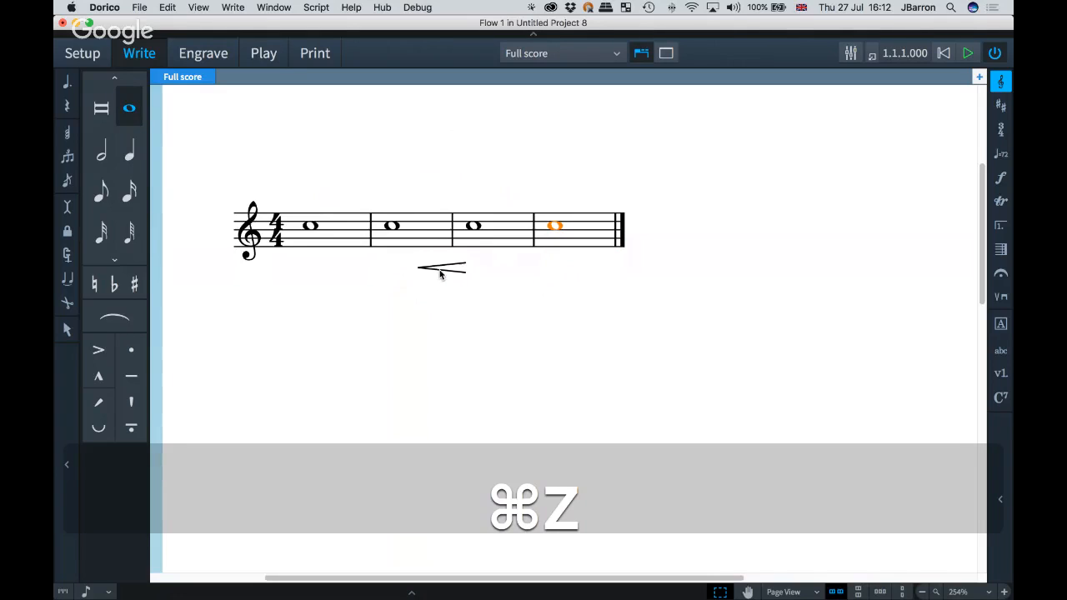
Step: Reposition the hairpin so it spans from the start of the second bar to the start of the third
click(440, 270)
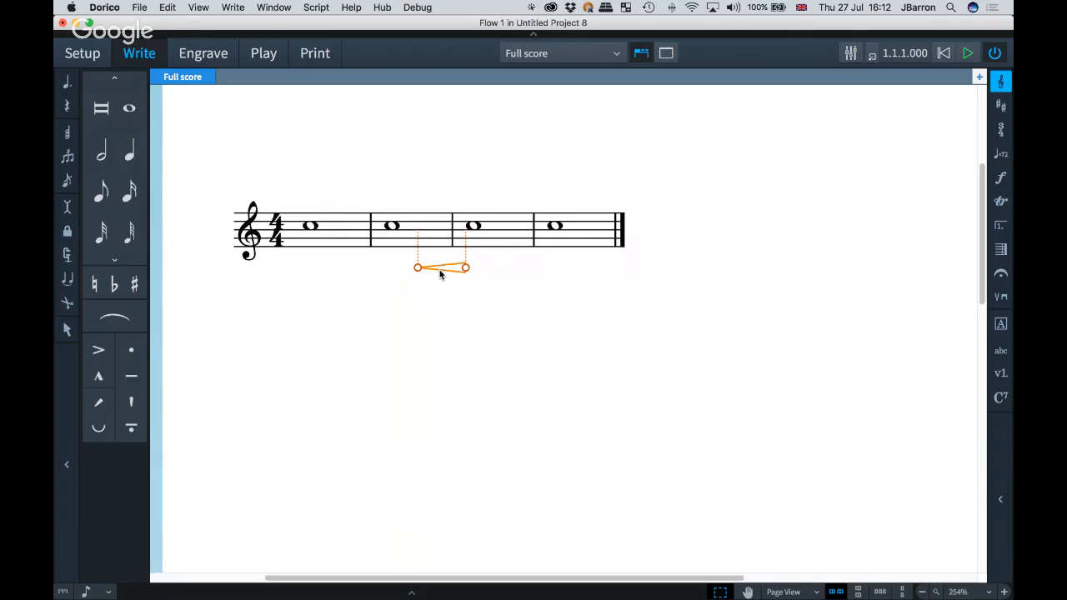
key(alt+Right)
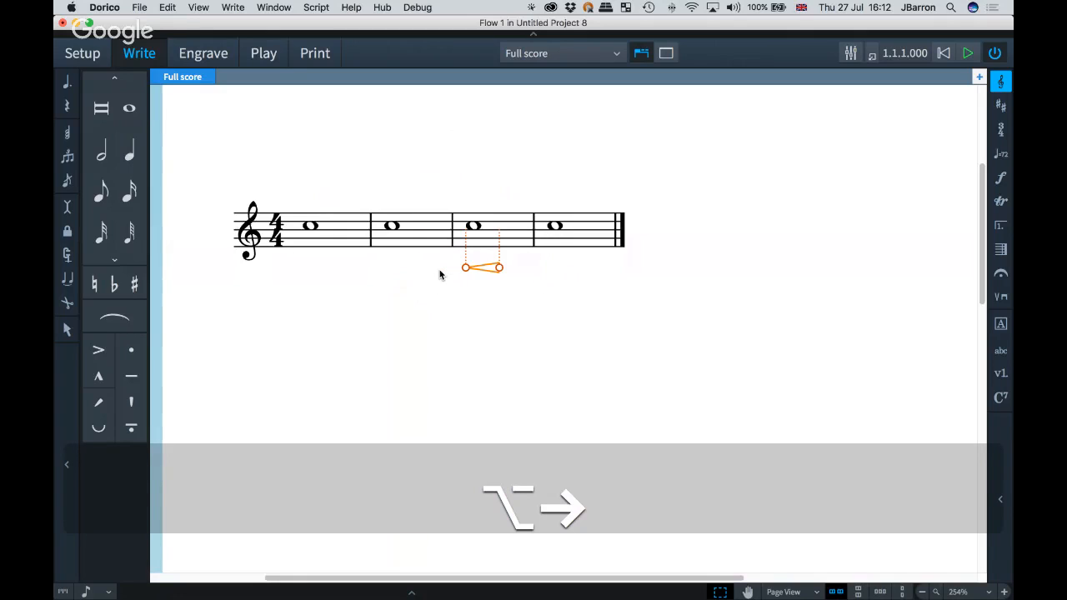
key(alt+Left)
key(alt+Right)
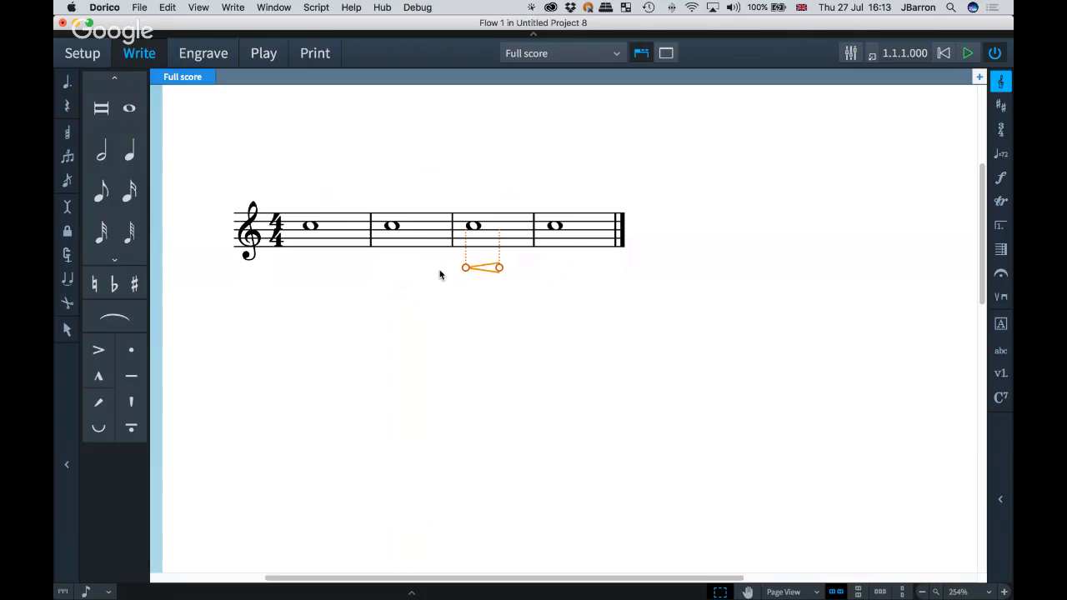
key(alt+shift+Left)
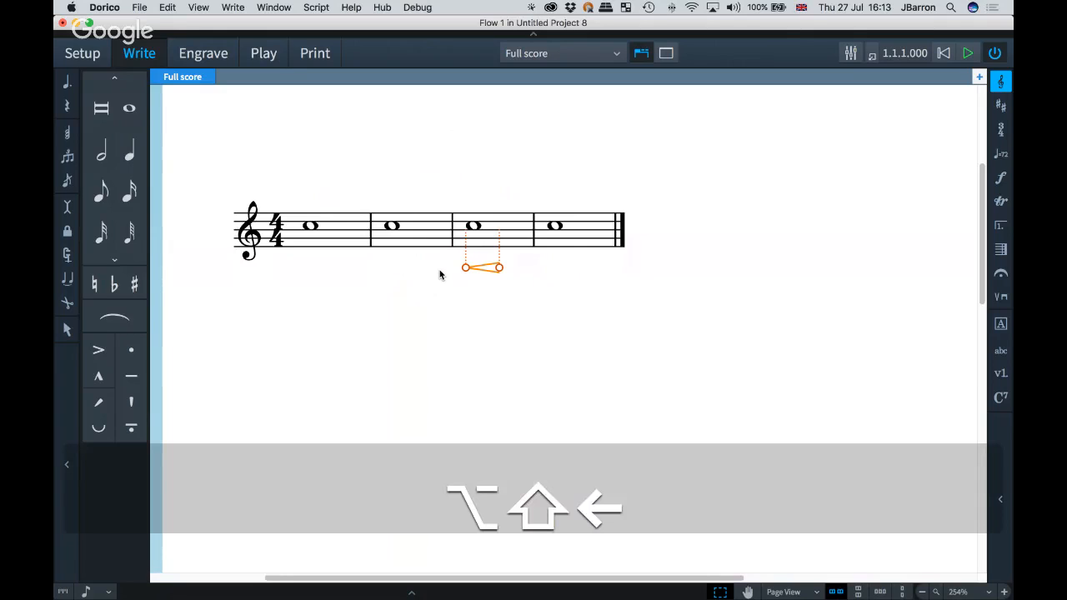
key(alt+shift+Right)
key(alt+shift+Left)
key(alt+Left)
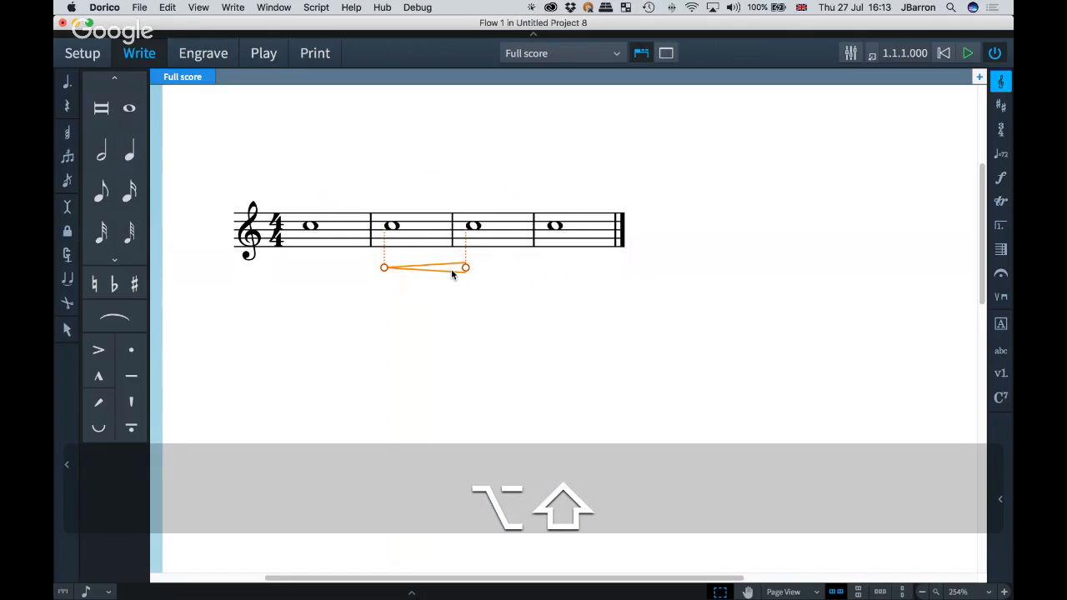
key(alt+shift+Right)
key(alt+shift+Left)
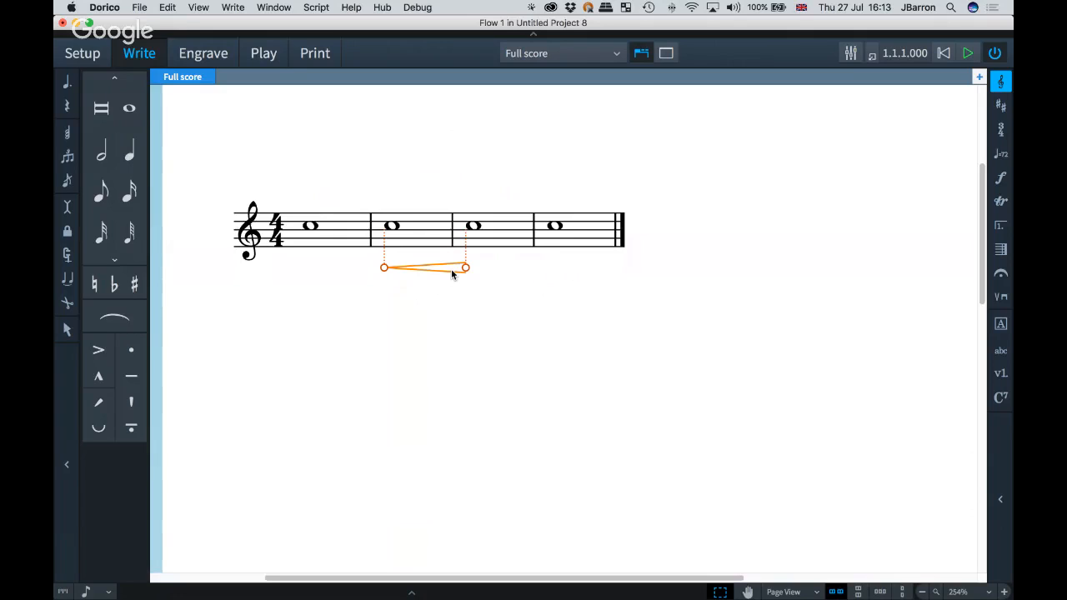
Step: Nudge the hairpin in small steps to either side and back again
key(alt+super)
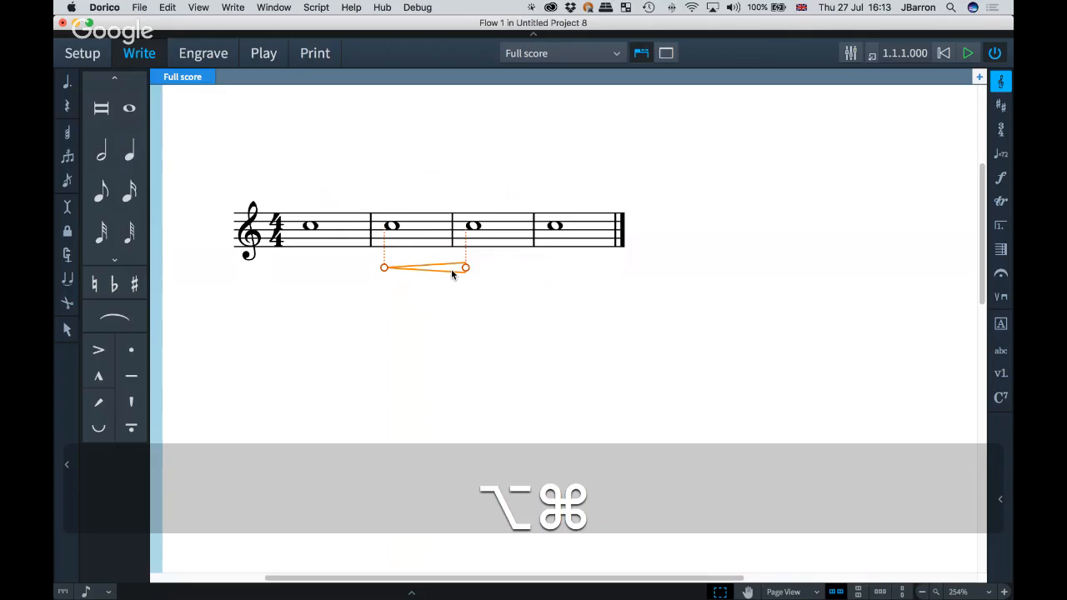
key(alt+super+Right)
key(alt+super+Right)
key(alt+super+Right)
key(alt+super+Right)
key(alt+super+Left)
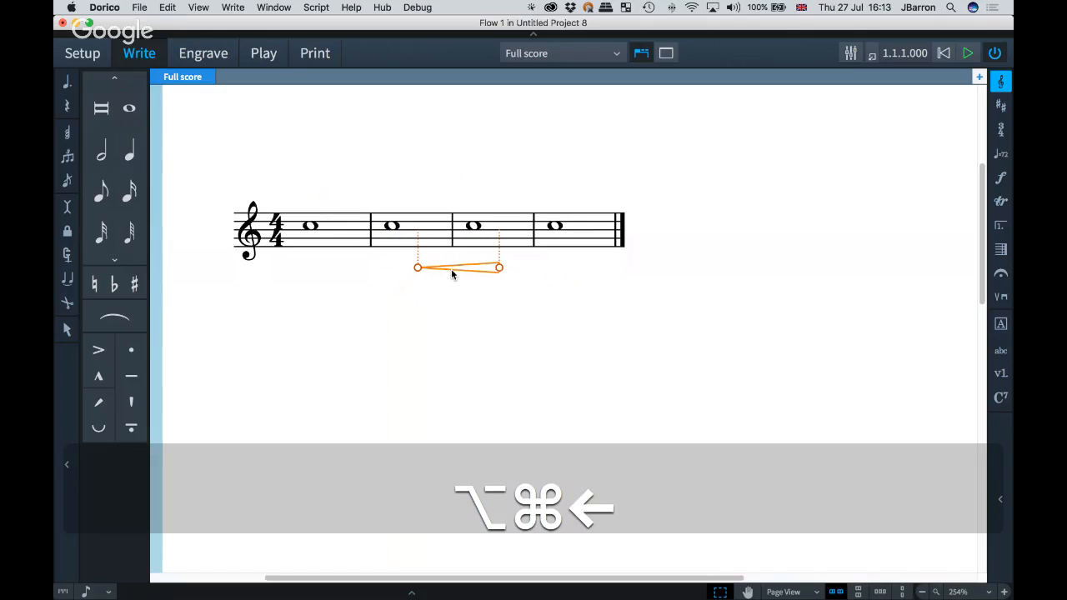
key(alt+super+Left)
key(alt+super+Left)
key(alt+super+Left)
key(alt+super+Left)
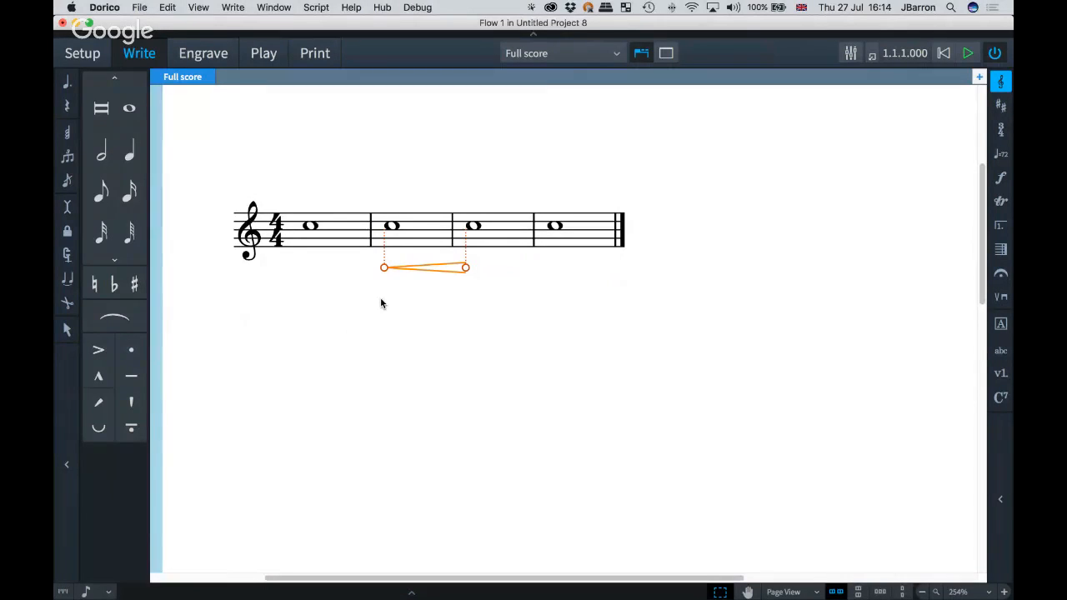
key(alt+super+Right)
key(alt+super+Right)
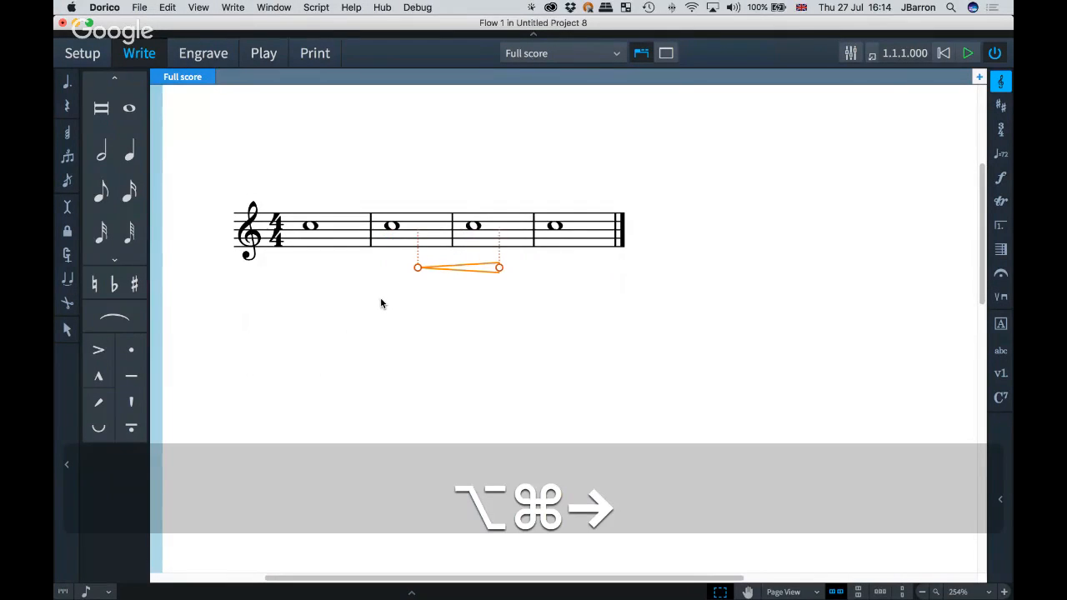
key(alt+super+Left)
key(alt+super+Left)
key(alt+super+Left)
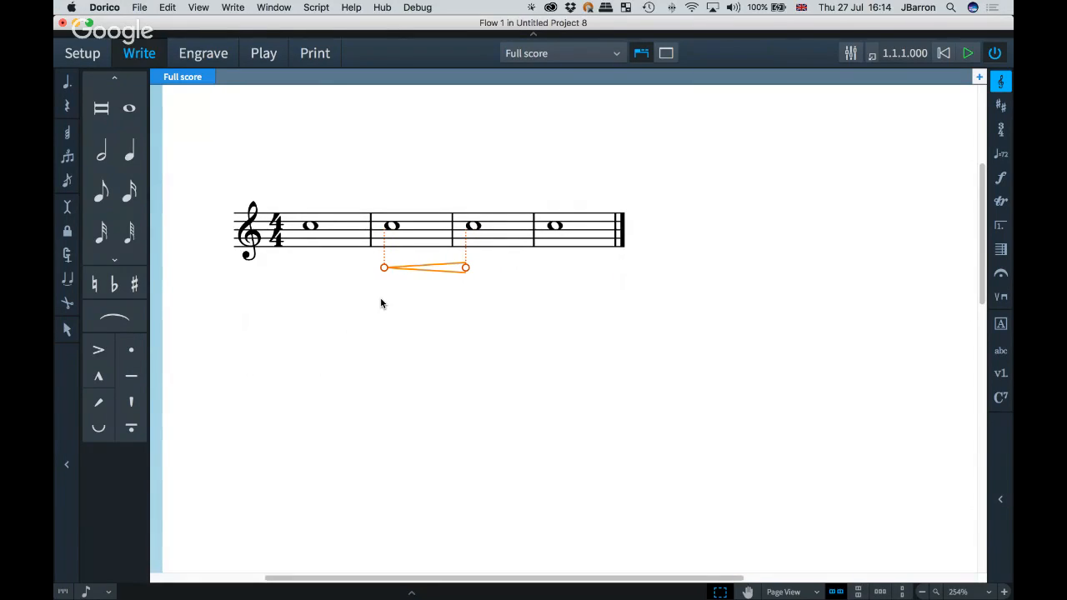
Step: Lengthen and shorten the hairpin in small and large steps, ending at its original span
key(alt+shift+super+Right)
key(alt+shift+super+Right)
key(alt+shift+super+Right)
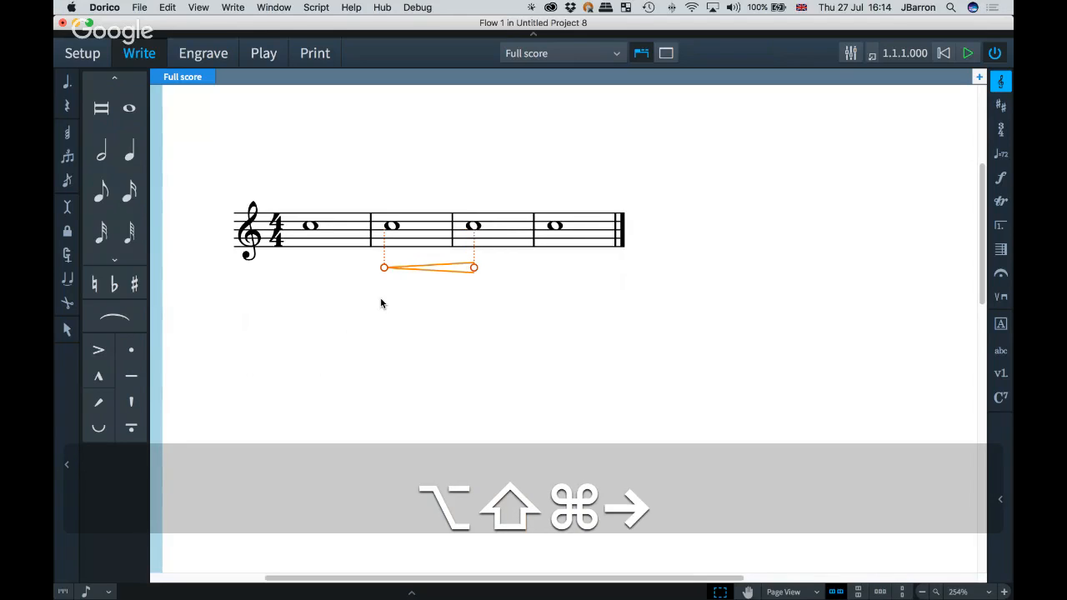
key(alt+shift+super+Left)
key(alt+shift+super+Left)
key(alt+shift+super+Left)
key(alt+shift+super+Left)
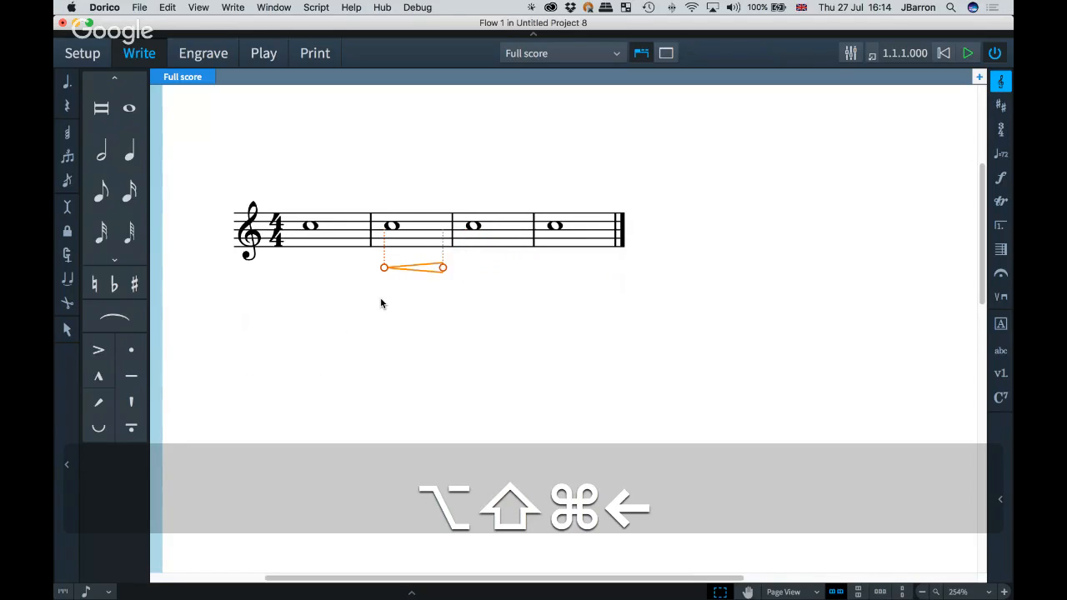
key(alt+shift+super+Right)
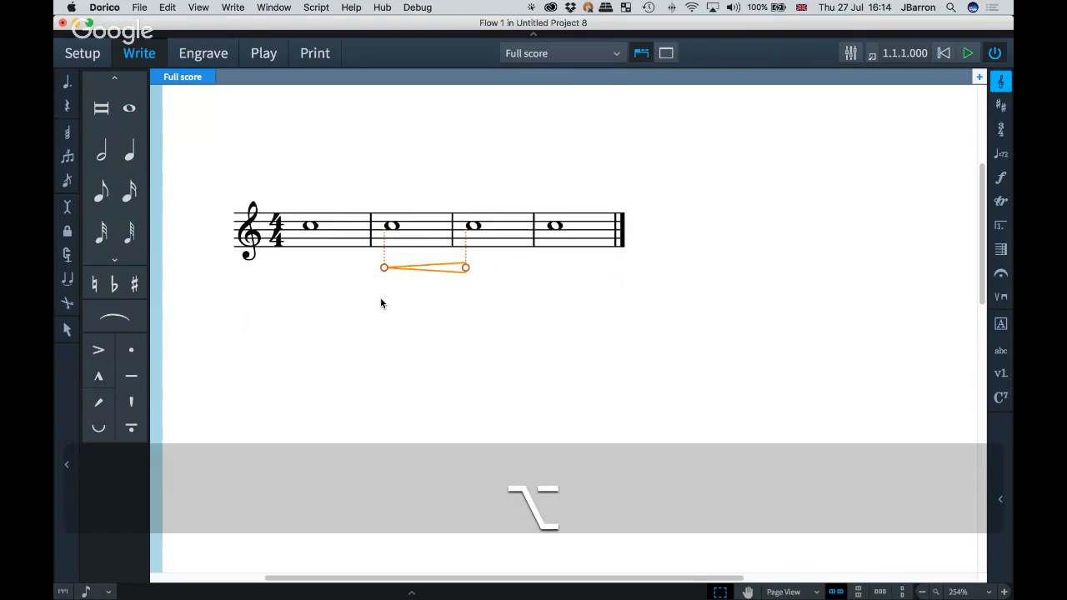
key(alt+Right)
key(alt+Left)
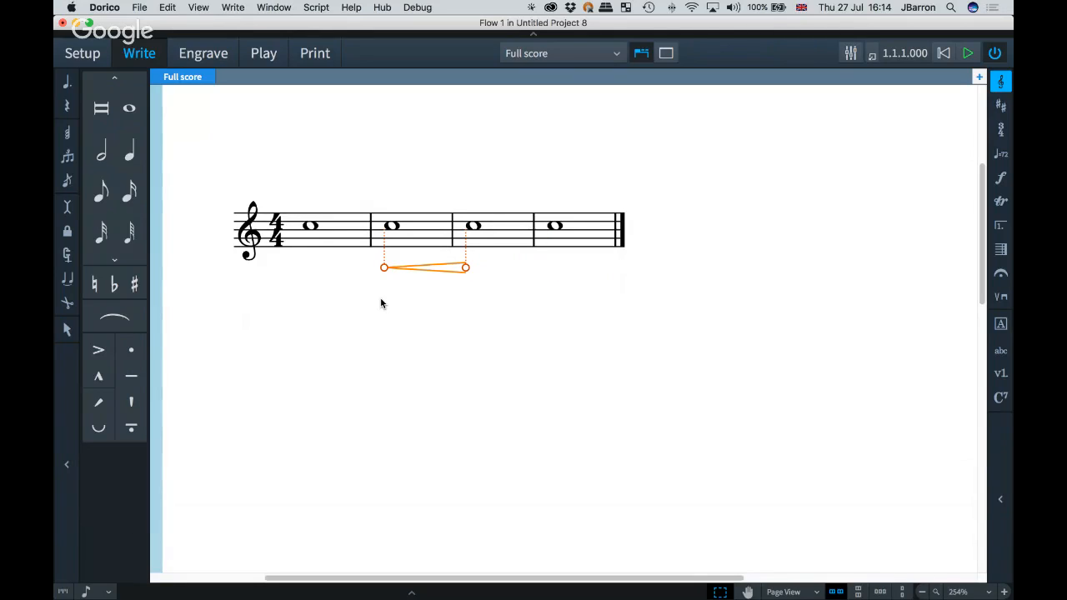
key(alt+shift+Right)
key(alt+shift+Left)
key(alt+super+Right)
key(alt+super+Left)
key(alt+shift+super)
key(alt+shift+super+Right)
key(alt+shift+super+Right)
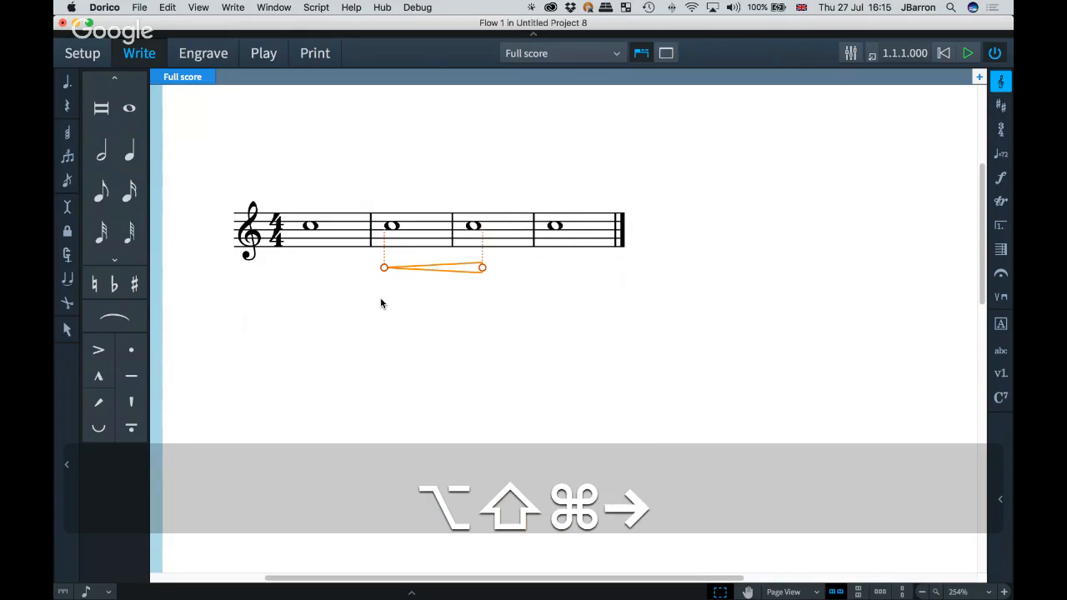
key(alt+shift+super+Left)
key(alt+shift+super+Left)
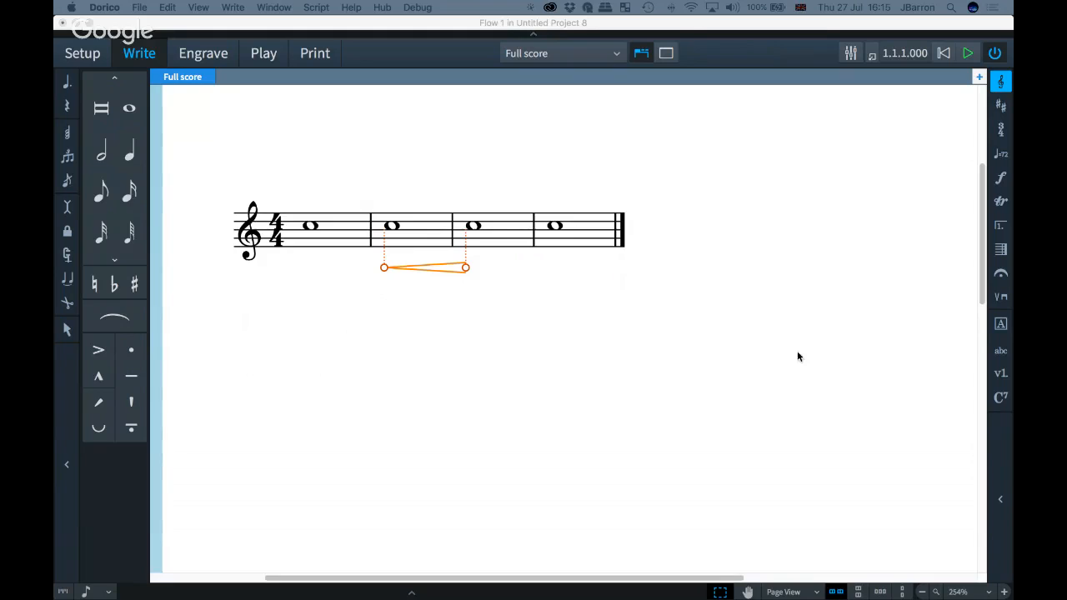
Step: Open the Key Commands preferences to examine the shortcuts, then close them
click(559, 422)
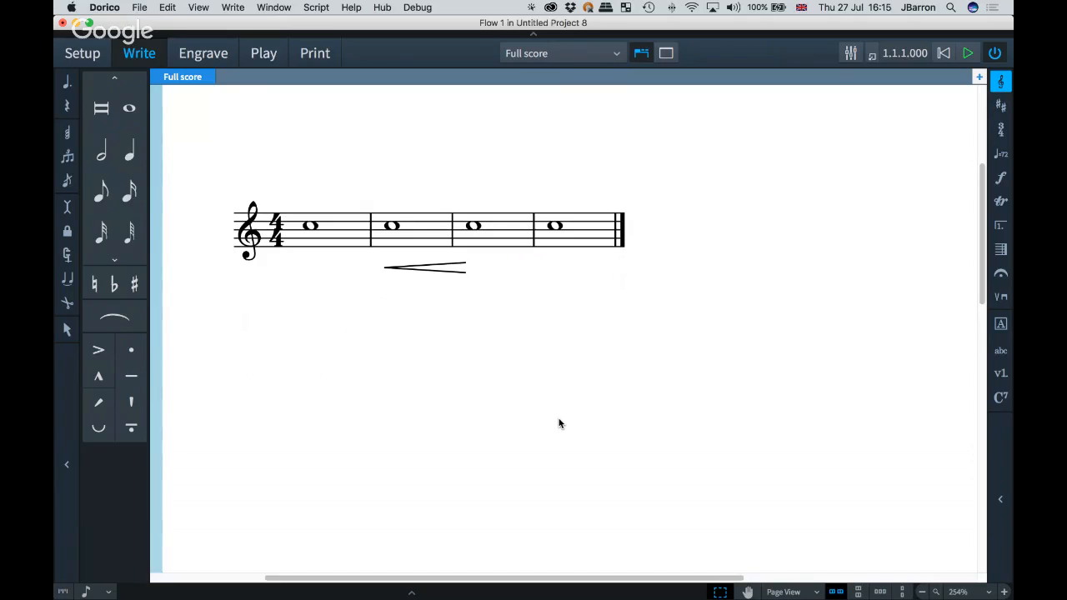
key(super+comma)
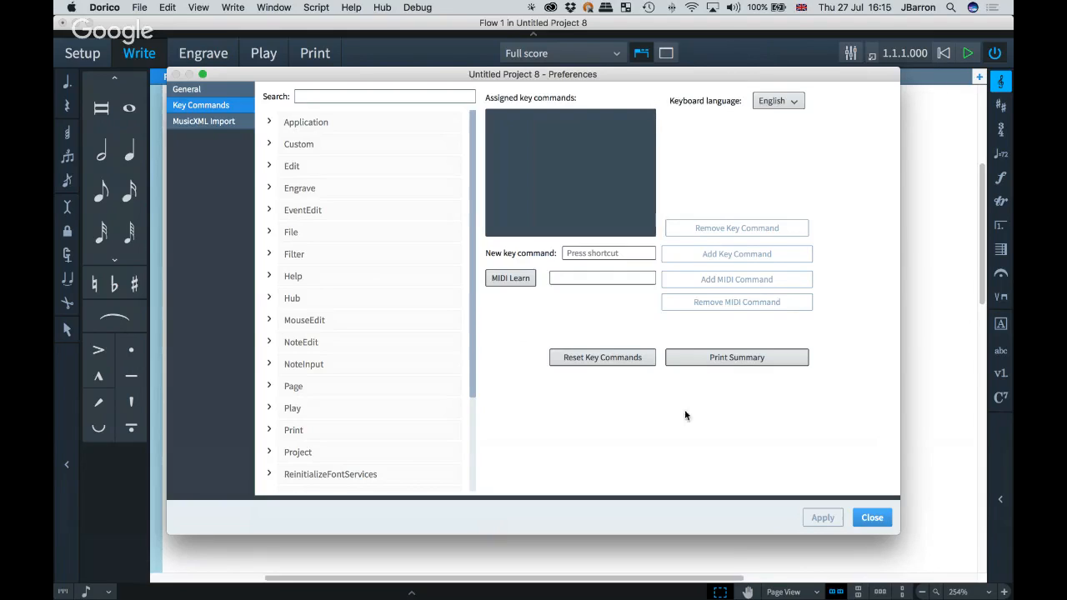
click(872, 519)
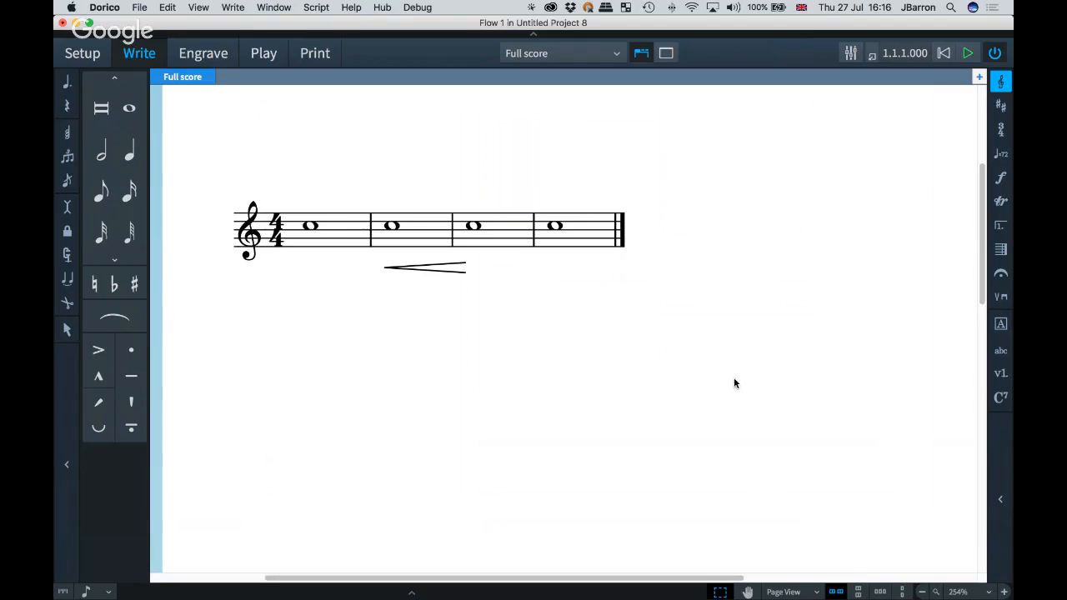
Step: Start note input after the last bar and enter quarter-note Cs in a new fifth bar
key(super+Tab)
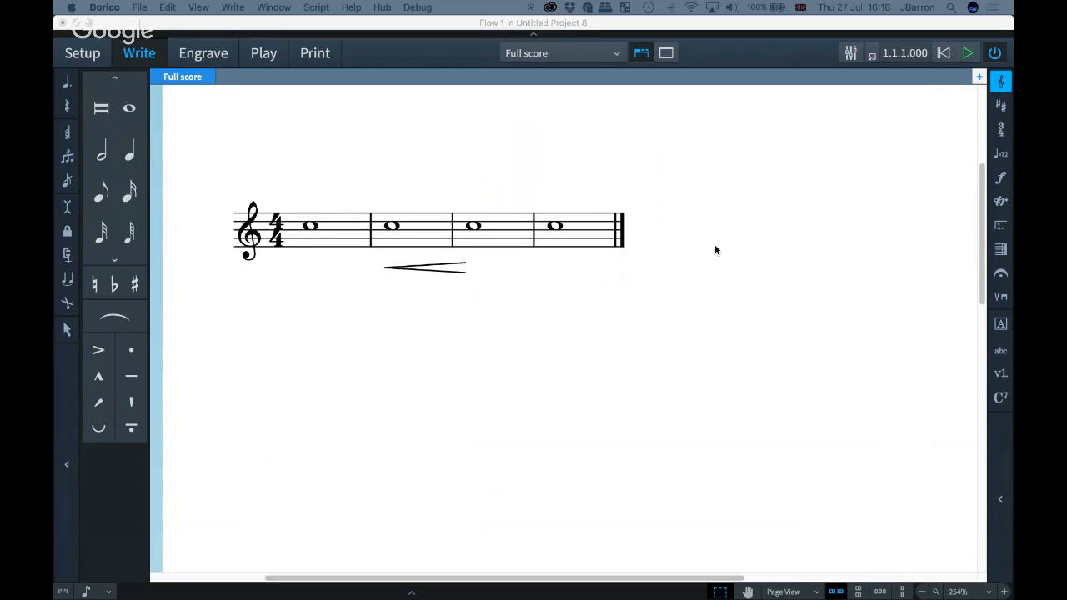
click(582, 322)
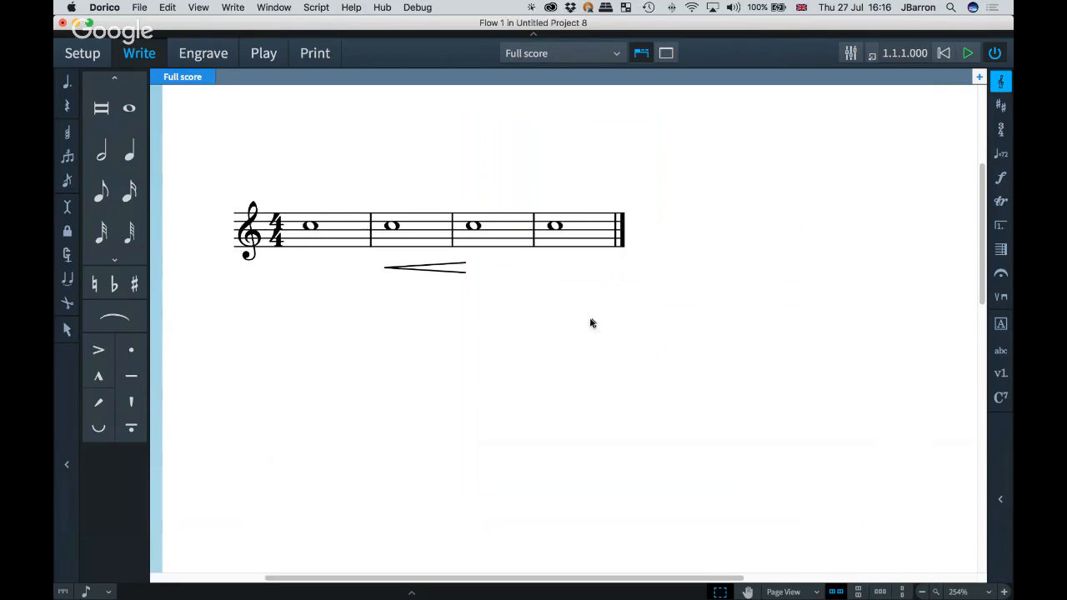
click(554, 227)
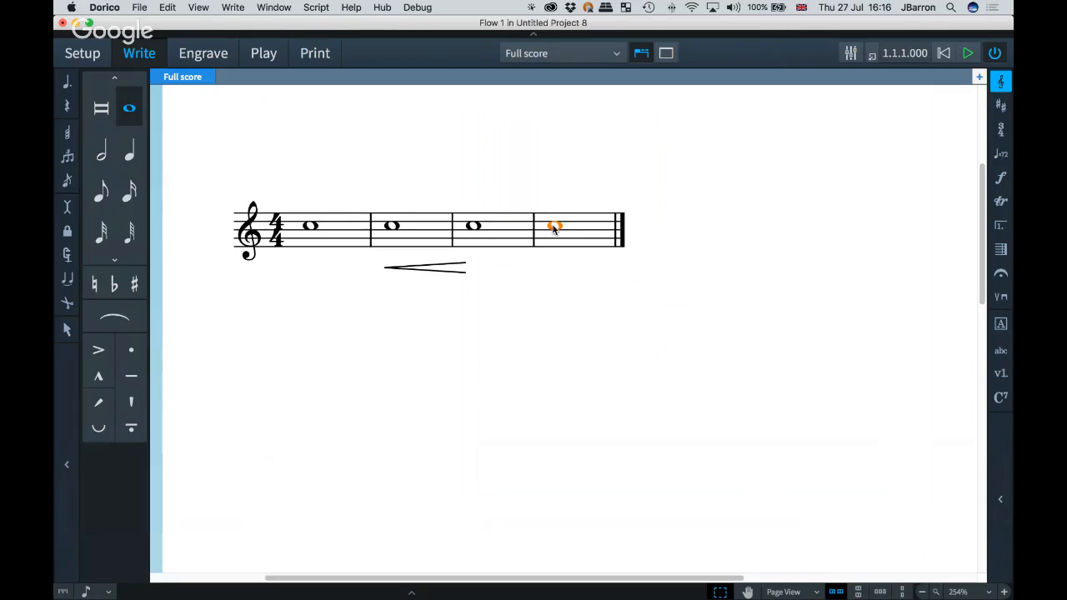
key(Return)
key(Right)
key(Right)
key(Right)
key(Right)
key(Right)
key(Right)
key(6)
key(c)
key(c)
key(c)
key(c)
key(c)
key(c)
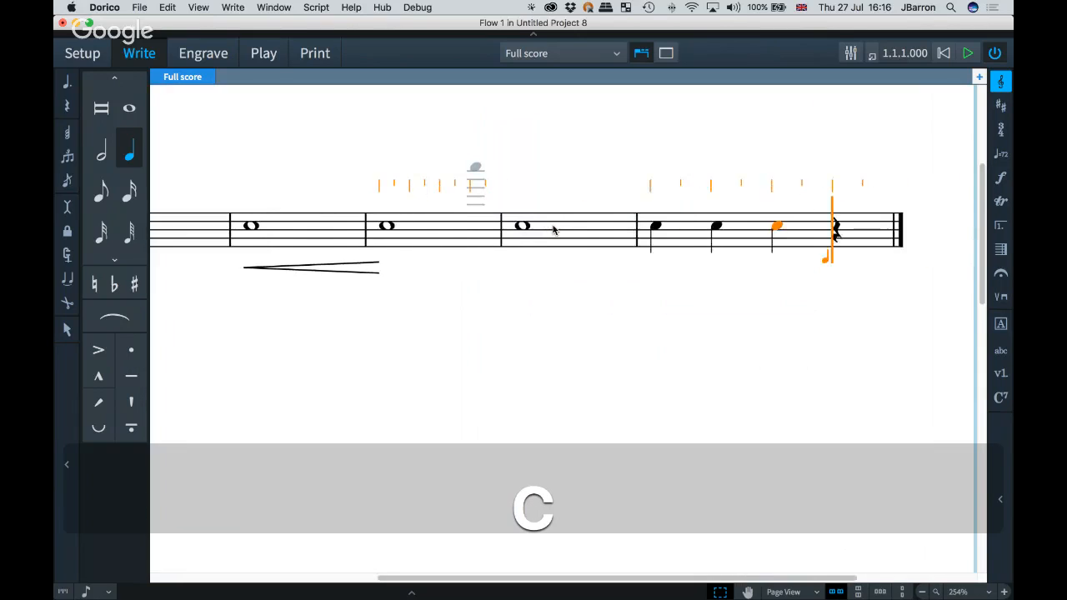
Step: Leave note input and add a C7 chord symbol to the first note of bar 4
key(Escape)
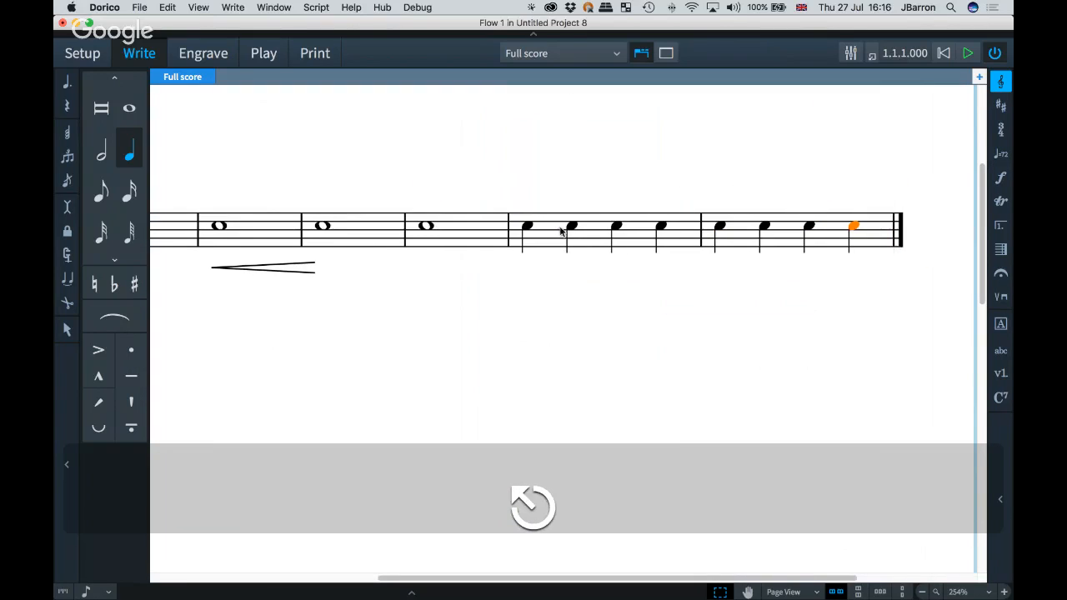
scroll(563, 294, right, 2)
scroll(564, 294, up, 2)
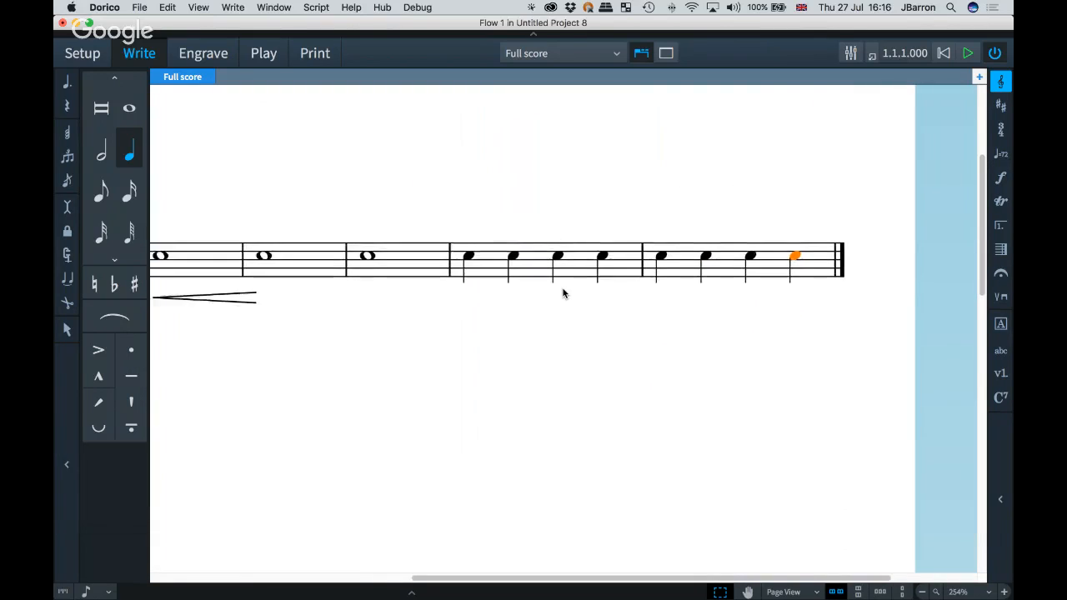
click(469, 267)
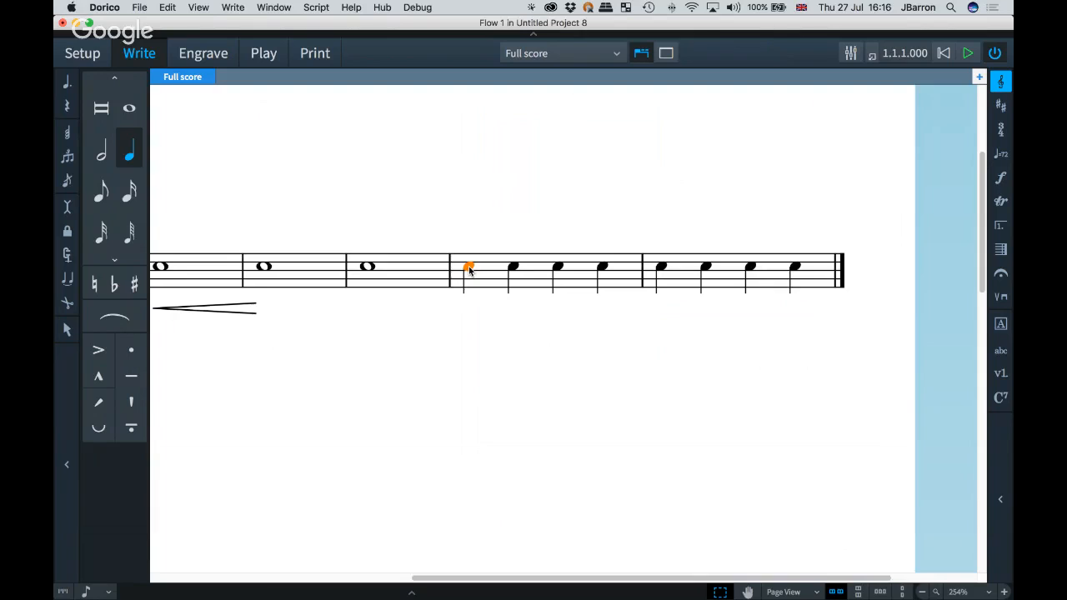
key(shift)
key(shift+q)
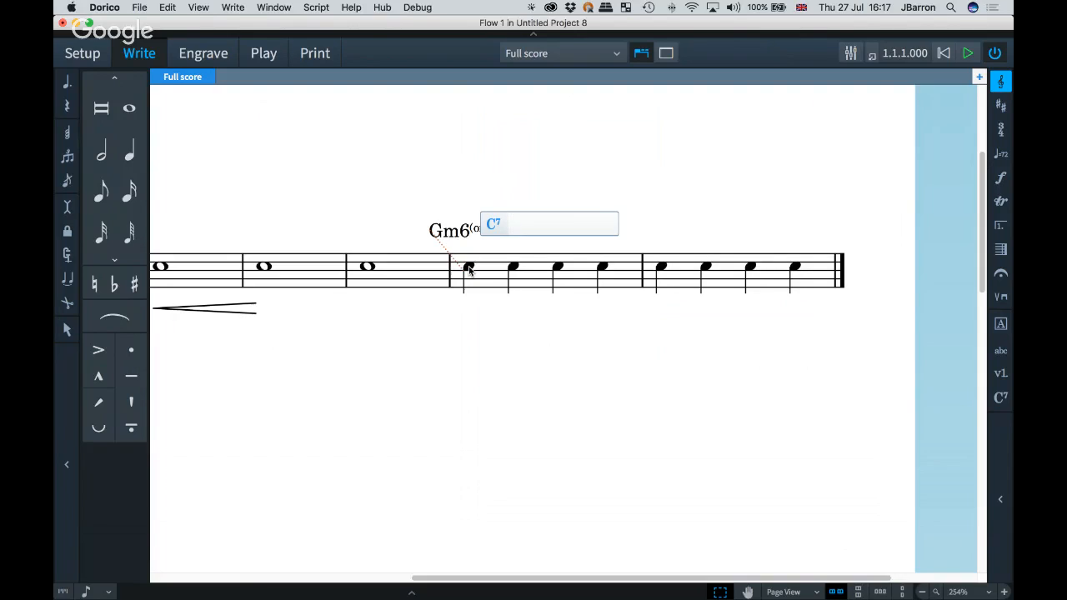
key(super+Left)
key(Escape)
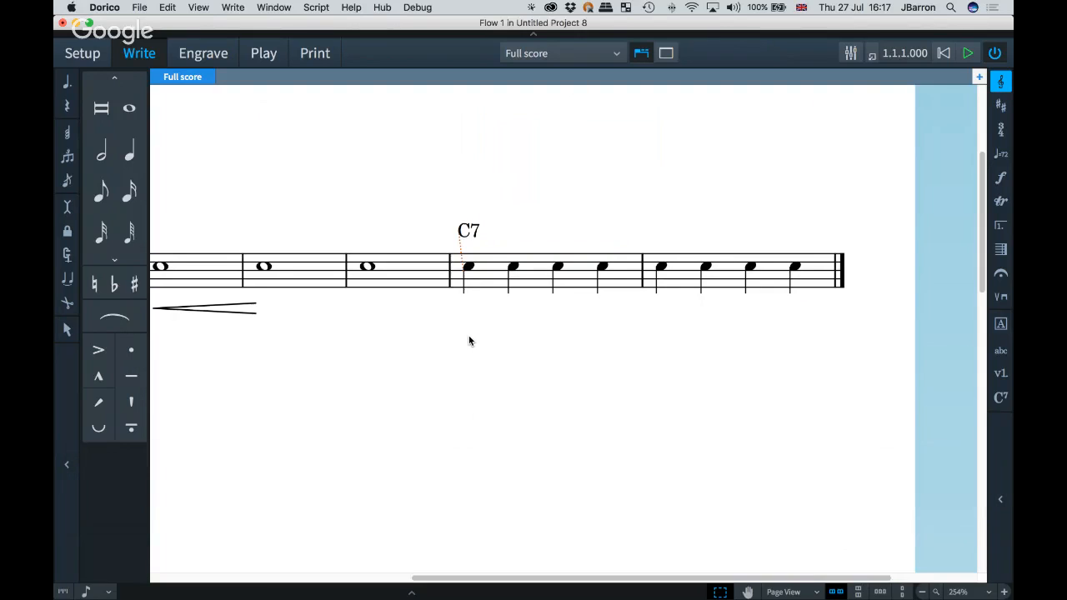
Step: Set chord symbol inversions to Ignore played inversion in the Note Input Options and apply
click(233, 8)
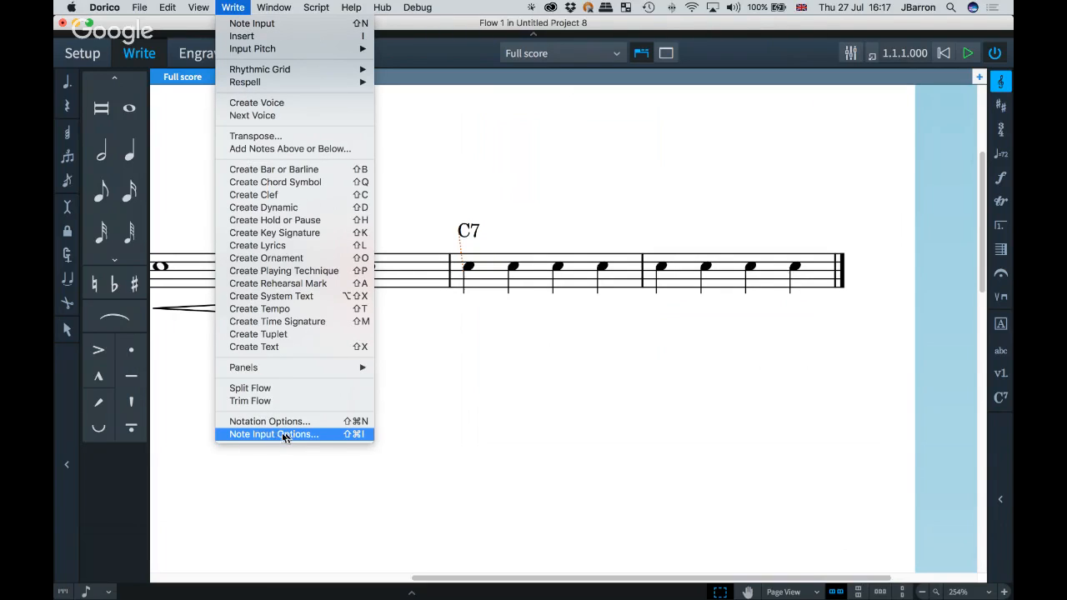
click(341, 434)
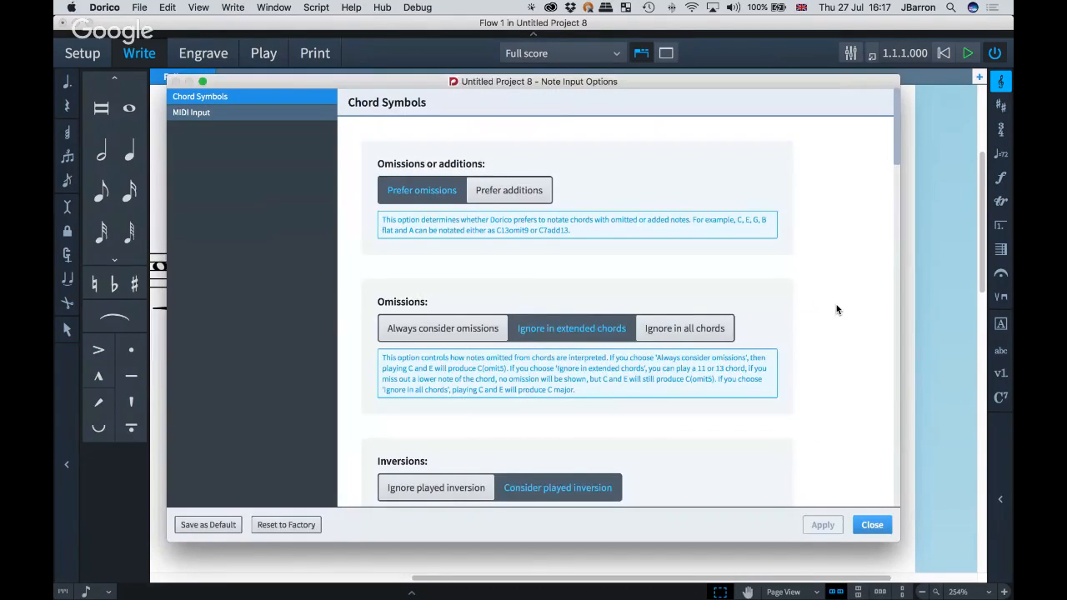
scroll(837, 306, down, 2)
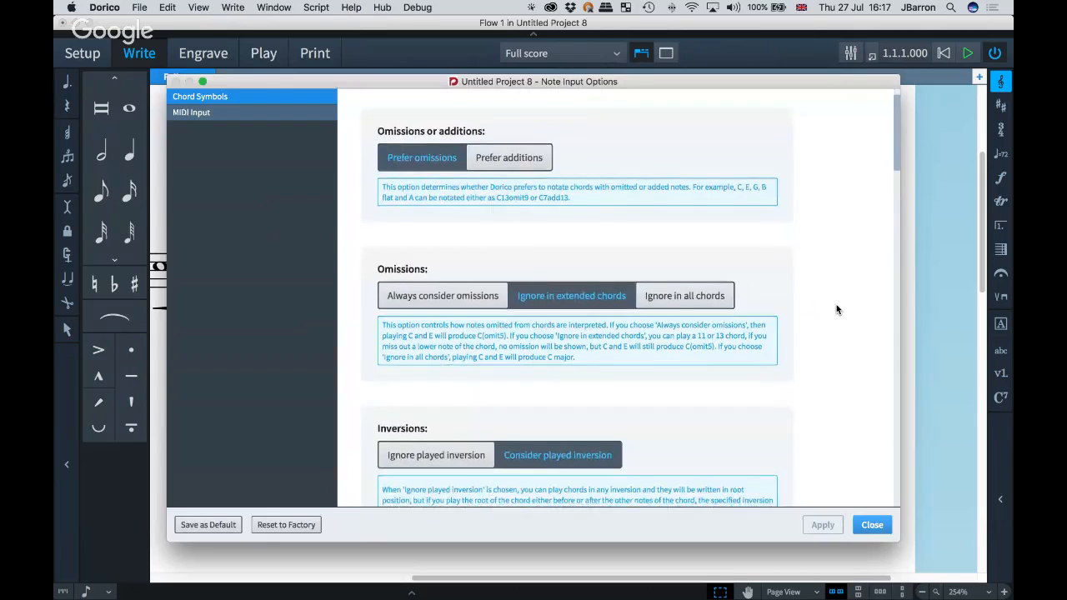
scroll(837, 309, down, 2)
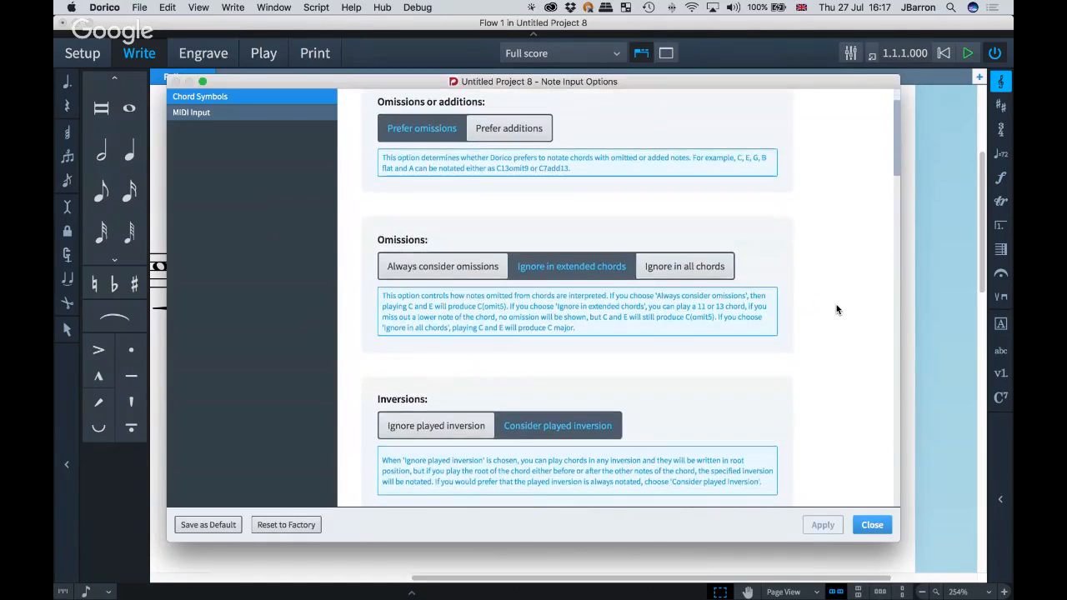
click(423, 431)
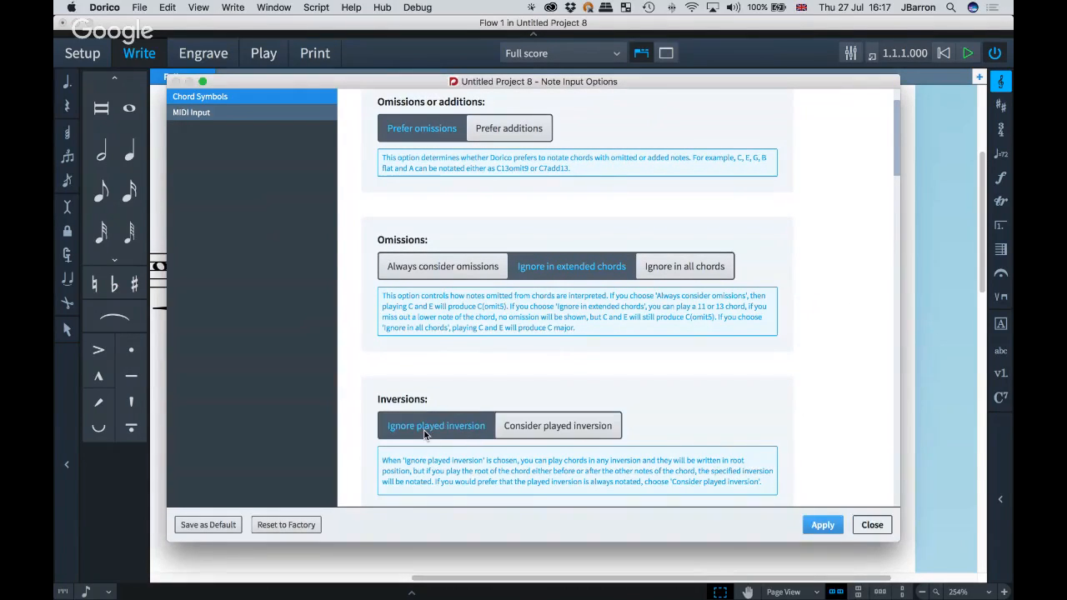
click(821, 524)
click(870, 525)
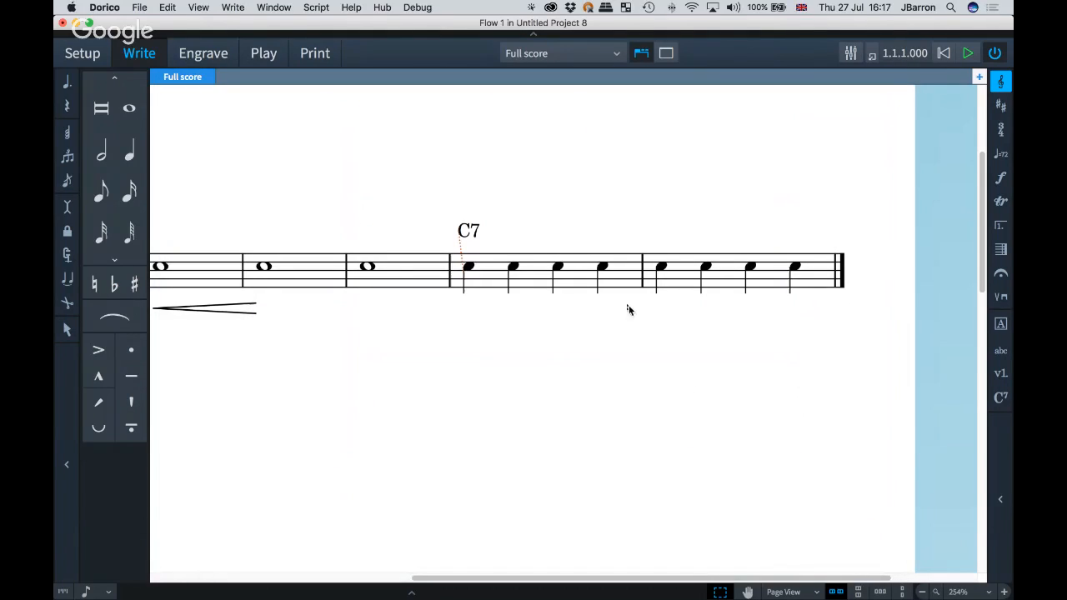
Step: Add a chord symbol to the second note of bar 4, then delete it
click(512, 267)
key(shift+q)
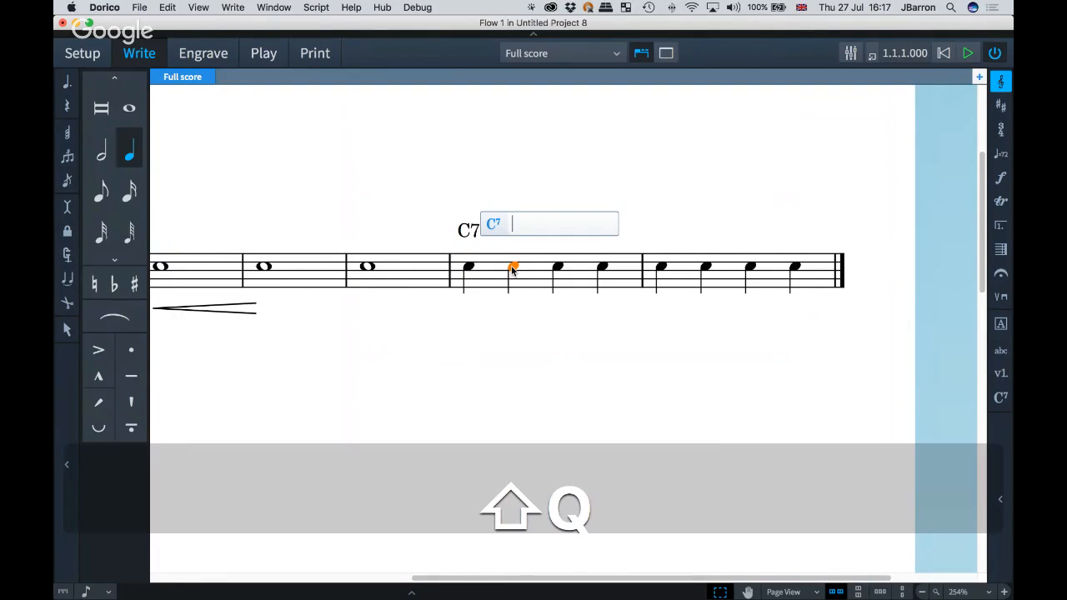
key(Escape)
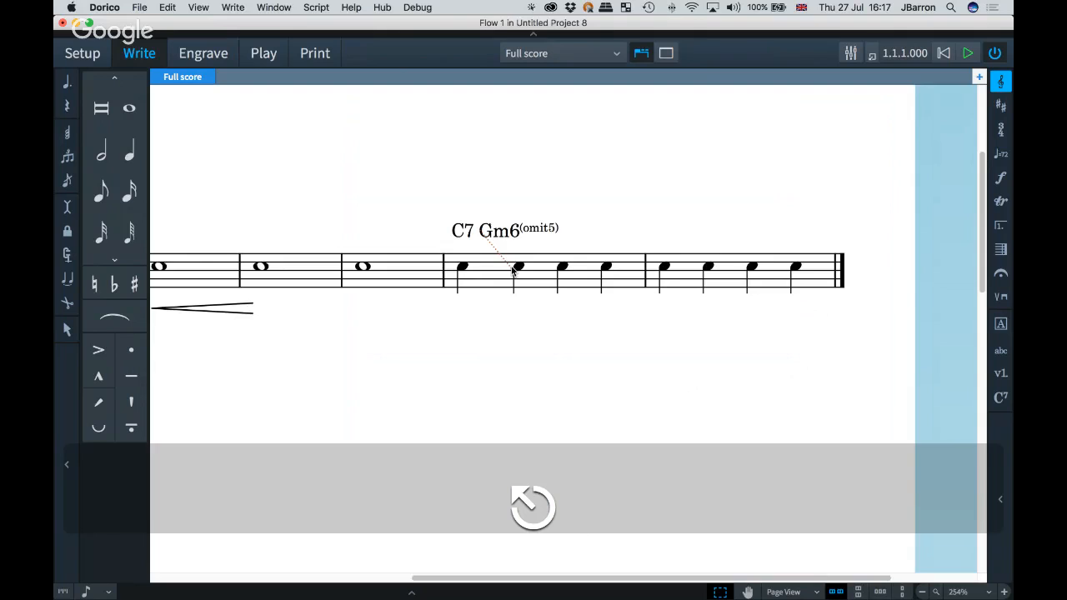
click(507, 233)
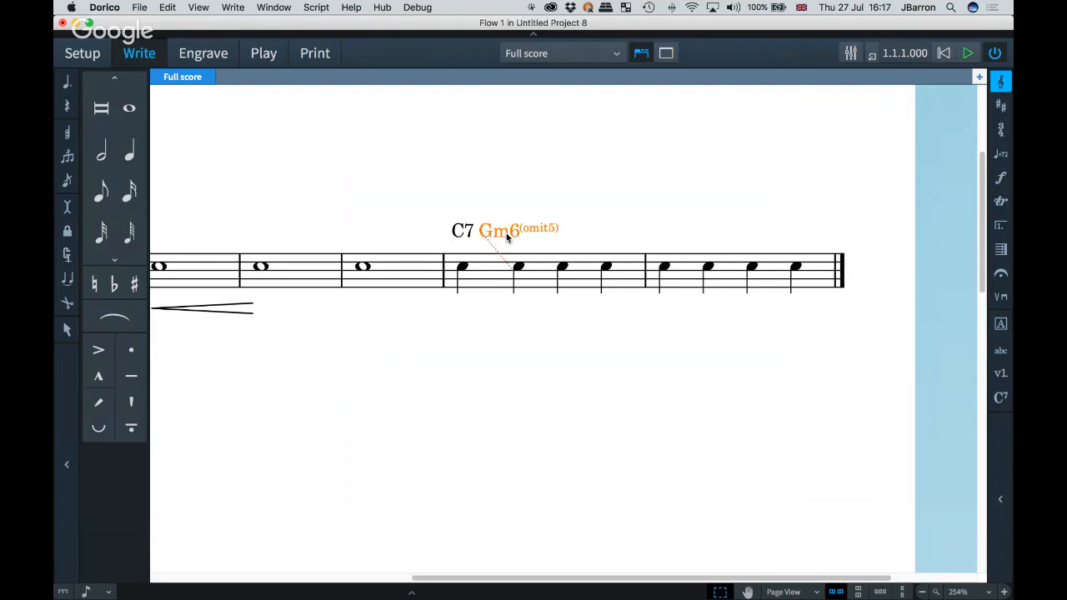
key(BackSpace)
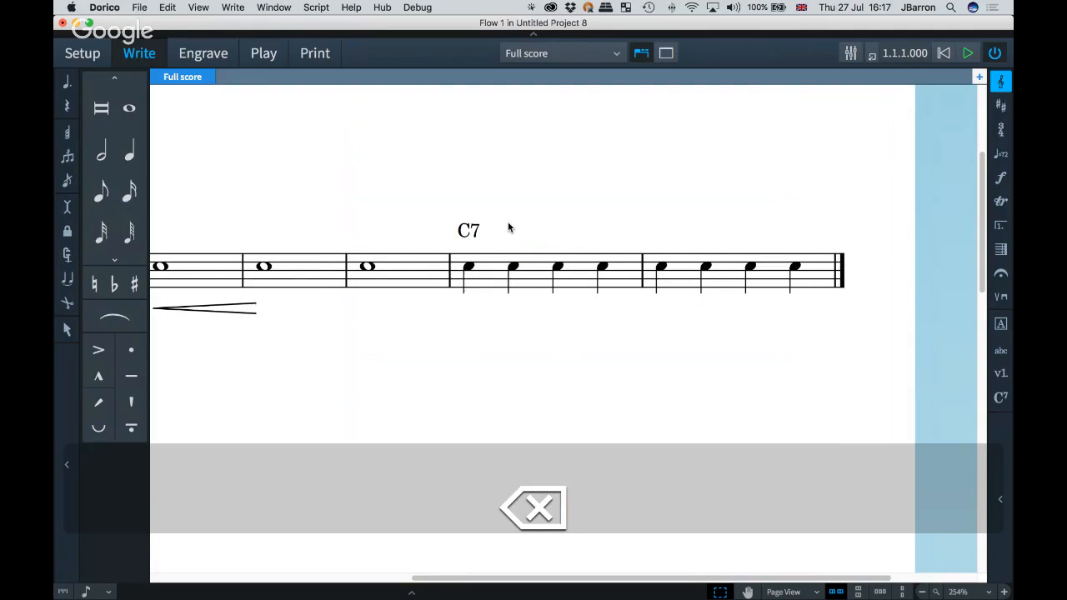
Step: Switch chord symbol inversions back to Consider played inversion, apply, and review the MIDI Input options
key(shift+super+i)
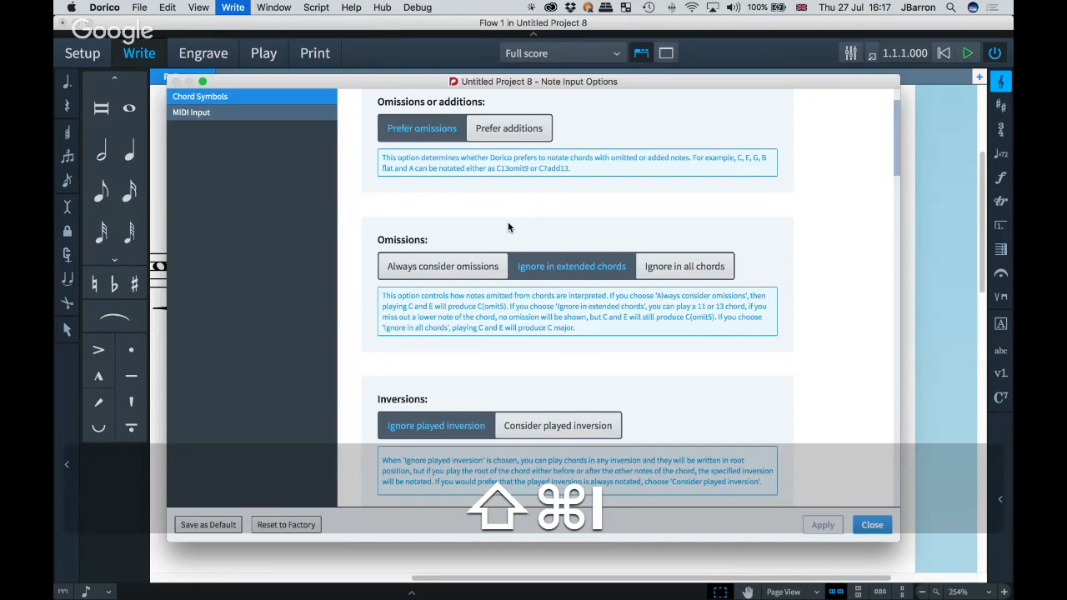
scroll(817, 373, down, 3)
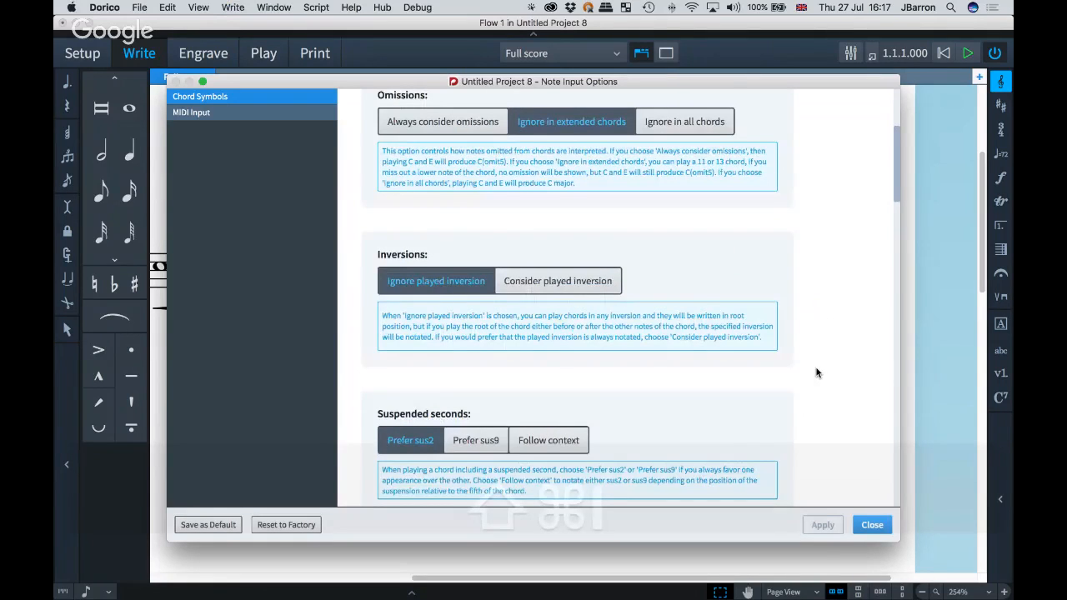
click(557, 281)
scroll(824, 383, down, 2)
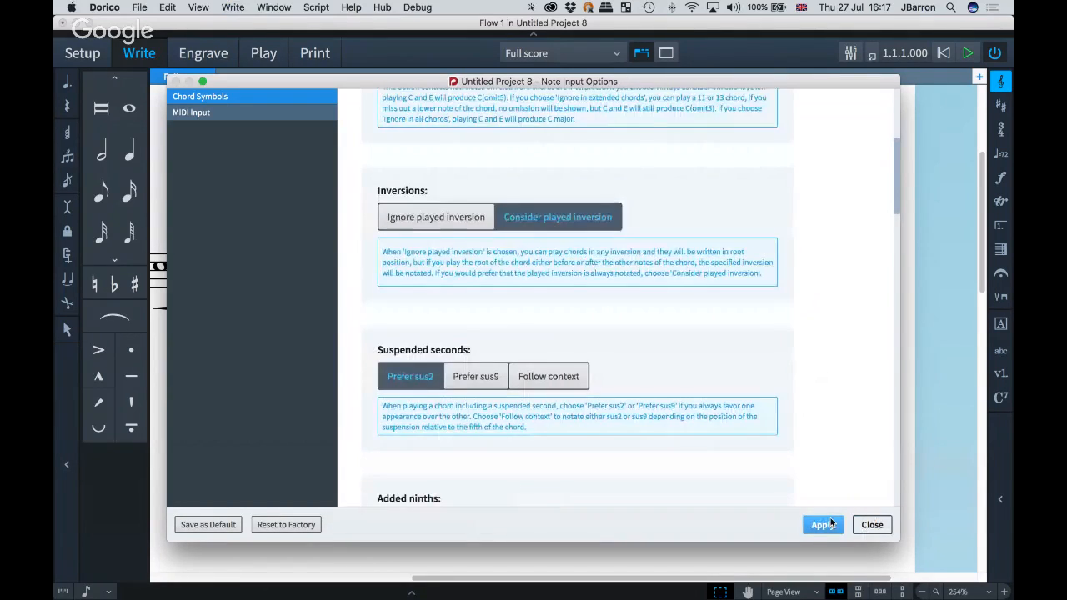
click(830, 524)
scroll(826, 358, down, 3)
scroll(826, 358, down, 3)
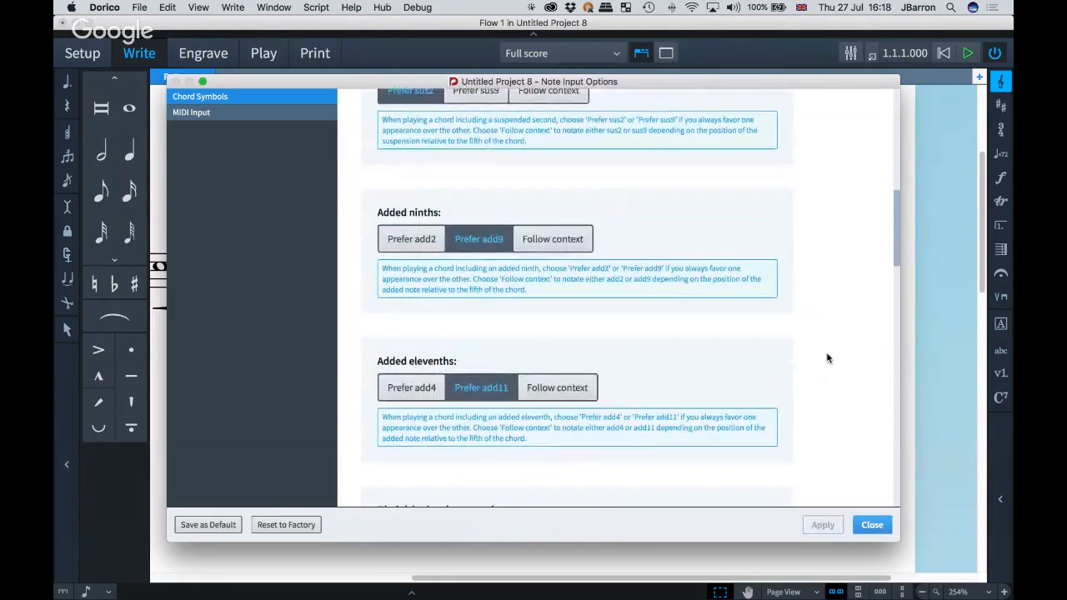
scroll(827, 358, down, 2)
scroll(822, 358, up, 10)
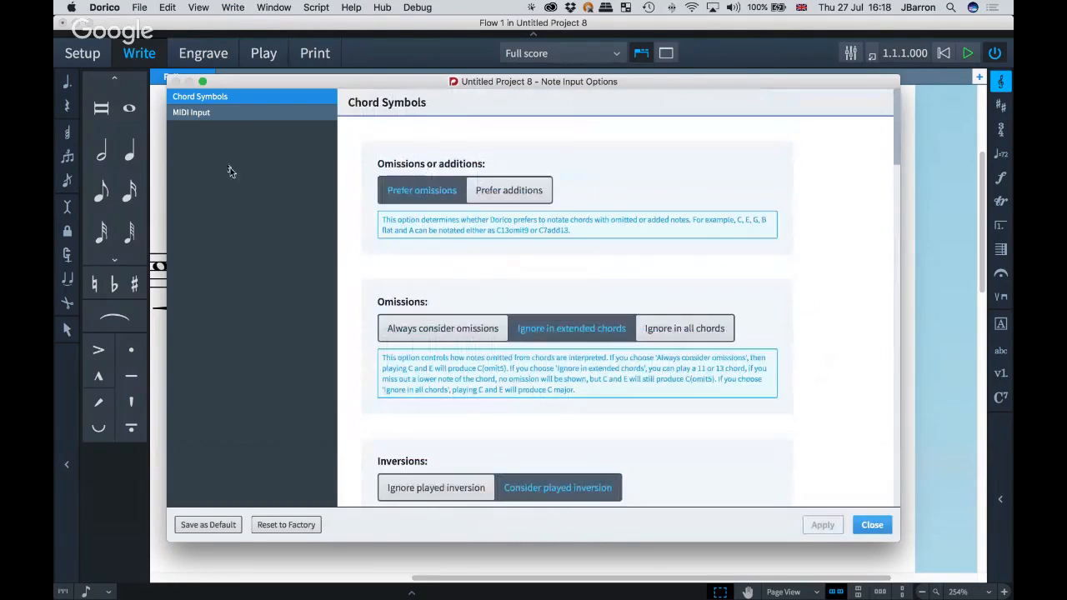
click(192, 114)
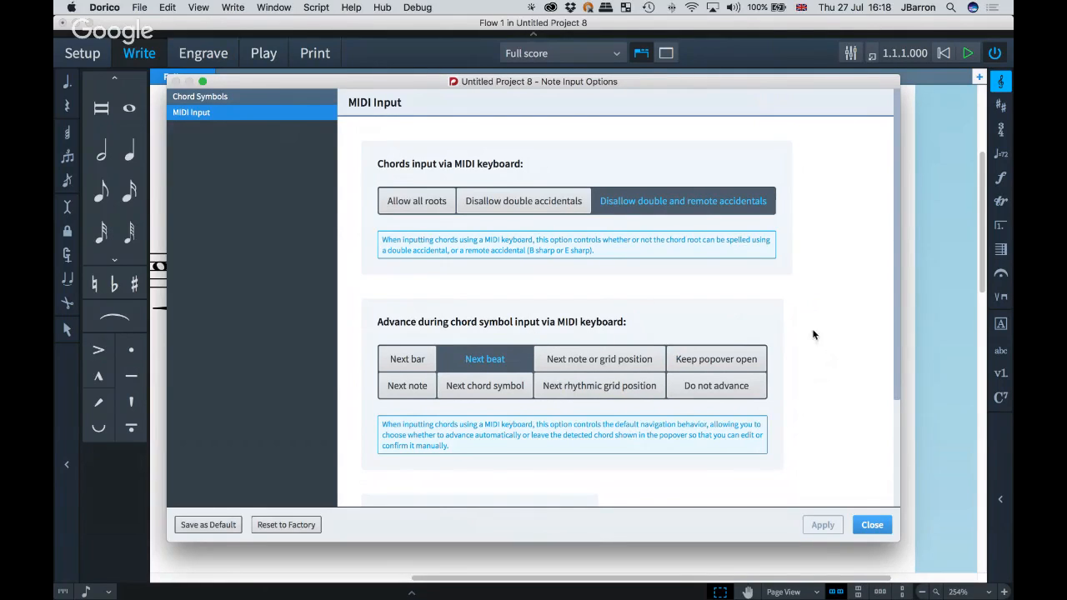
click(872, 525)
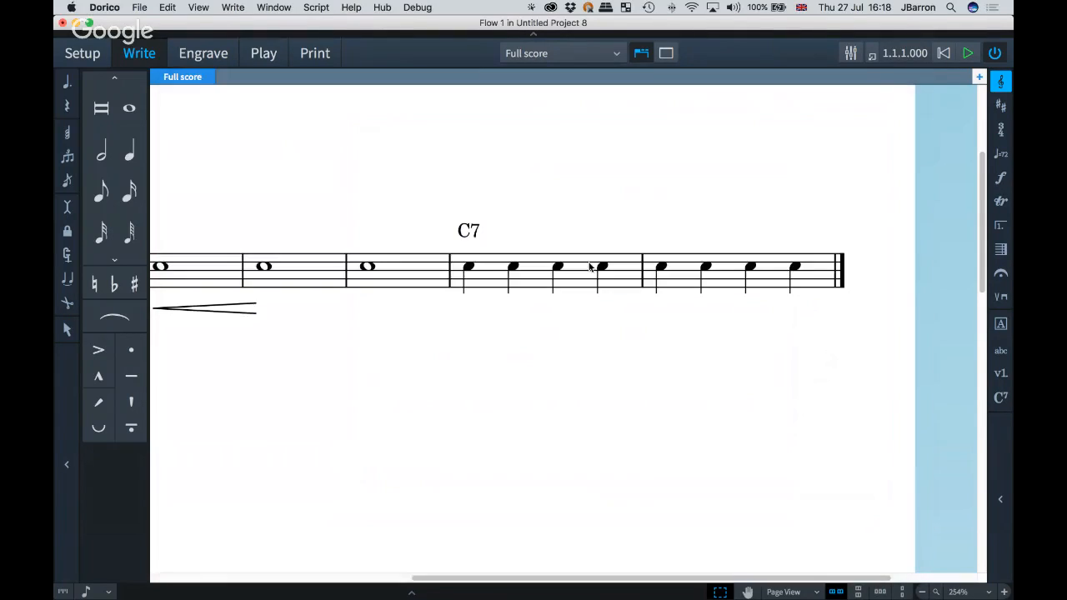
Step: Enter chord symbols D6/A, Bm/A and A6sus2sus4 on successive beats from the second note of bar 4
click(512, 267)
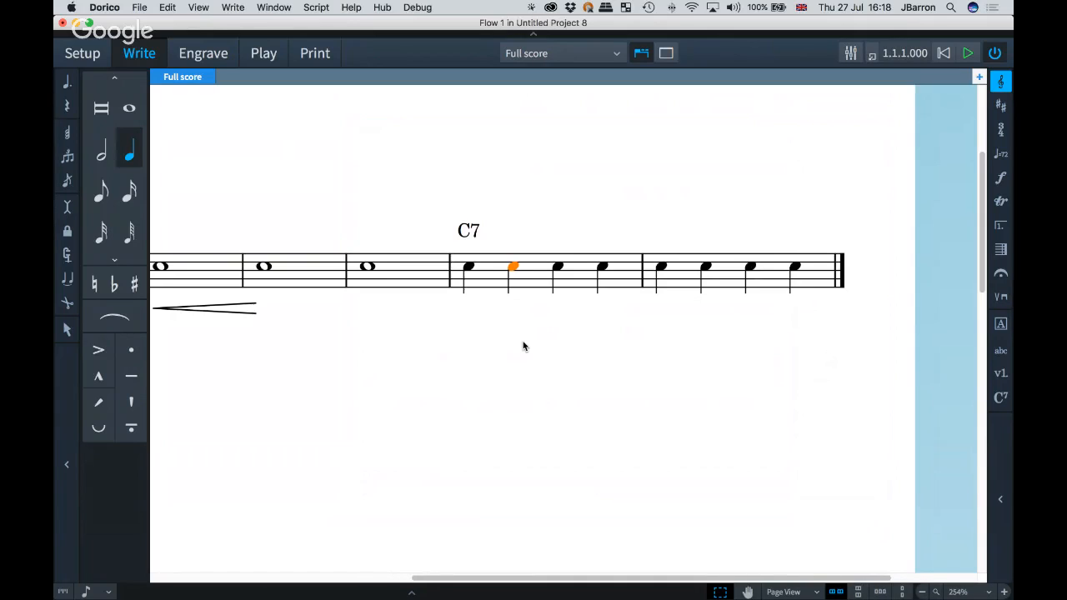
key(shift+q)
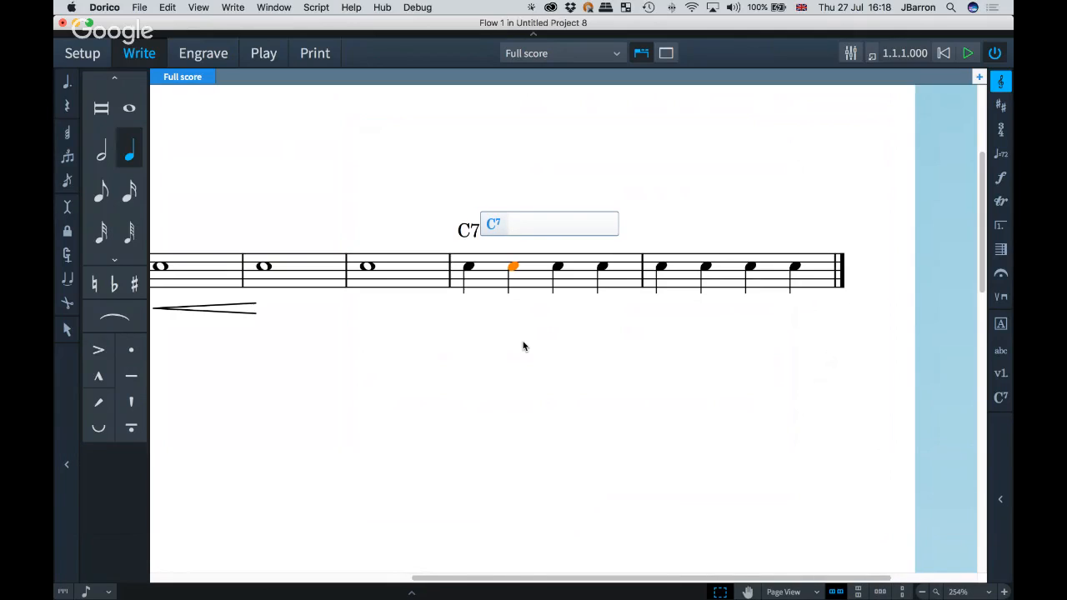
text(D6/A)
key(space)
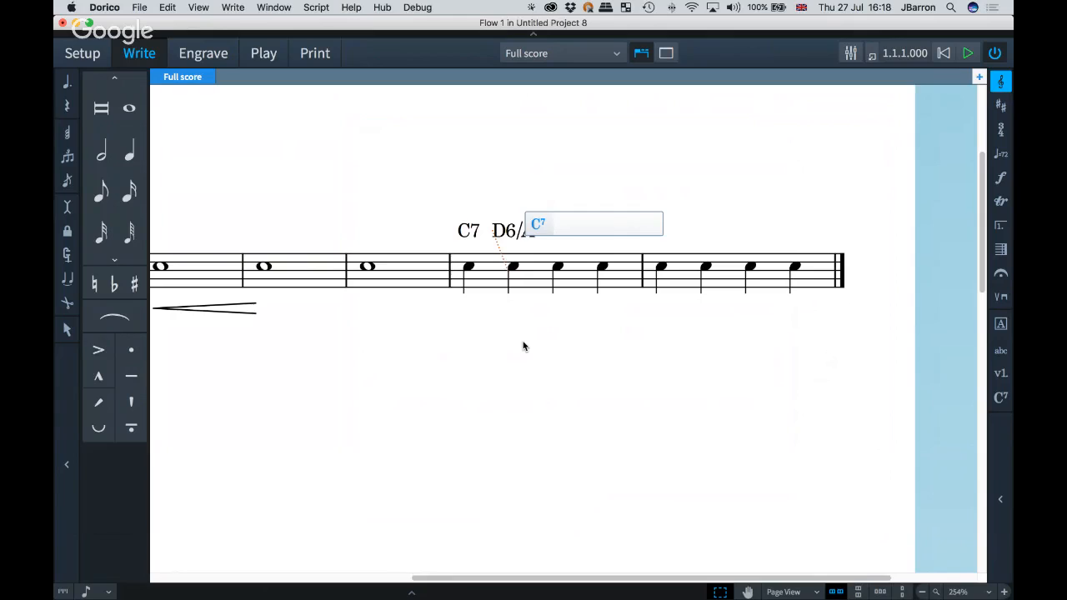
text(Bm/A)
key(space)
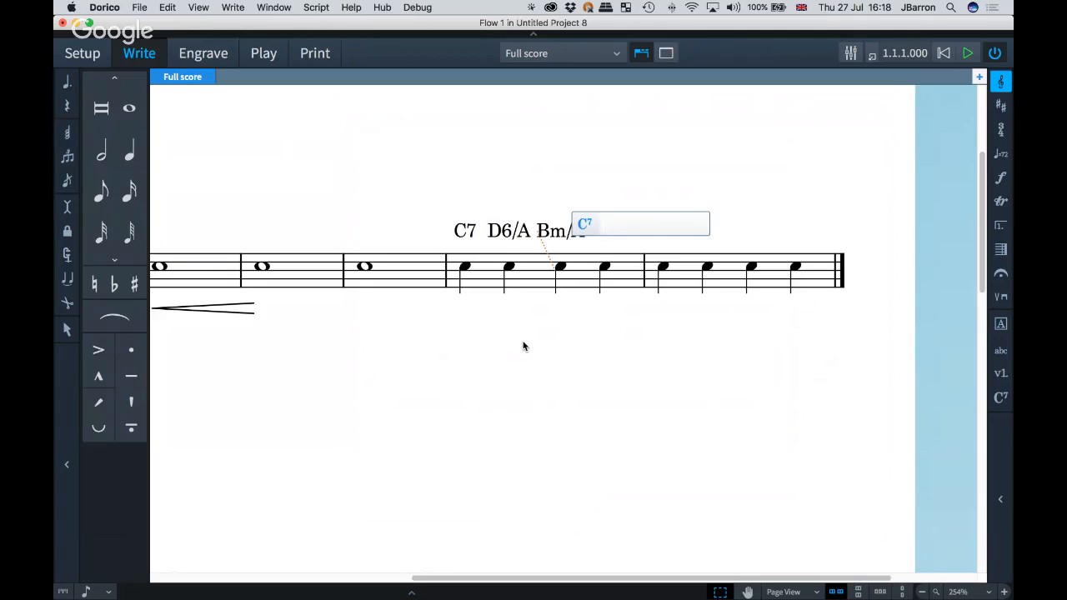
text(A6sus2sus4)
key(space)
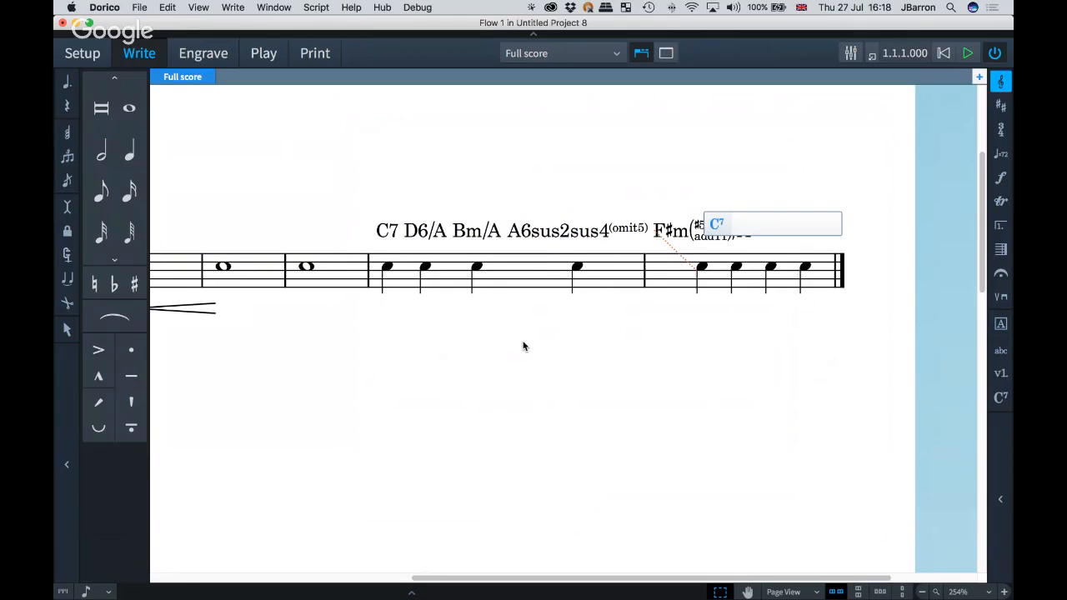
key(Escape)
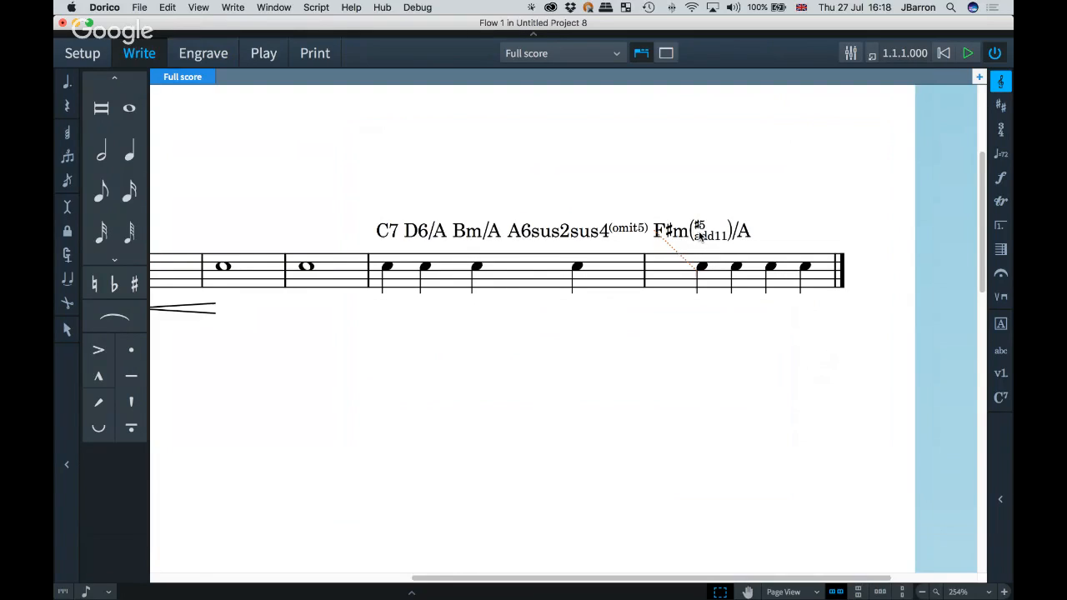
Step: Delete the chord symbols from Bm/A through the final F♯m chord
click(701, 237)
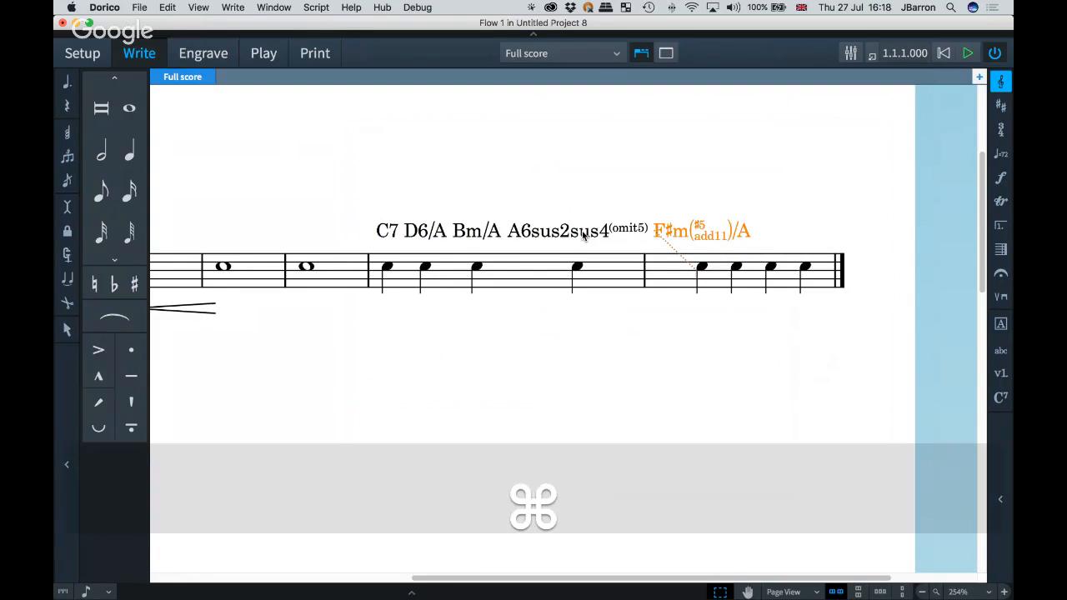
super+click(584, 236)
super+click(471, 235)
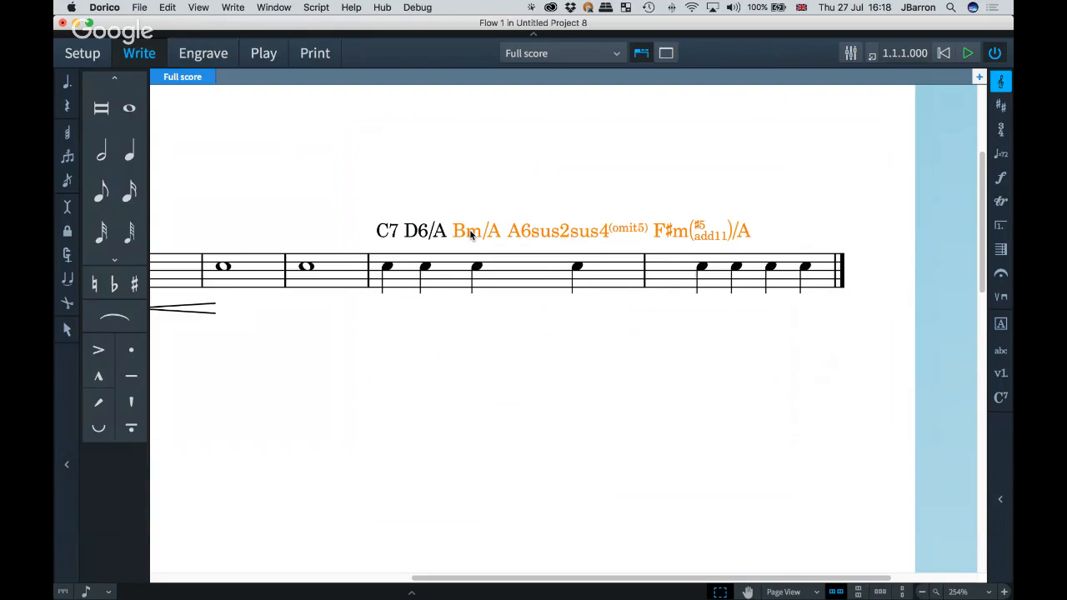
key(BackSpace)
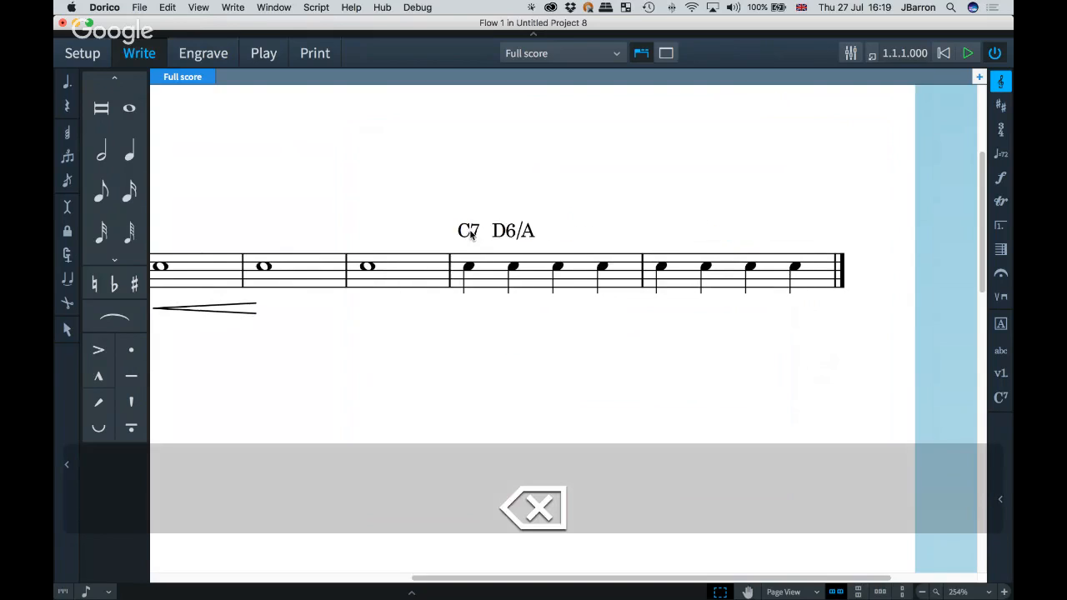
Step: Add a D chord symbol in bar 4, placed after the third note
click(557, 267)
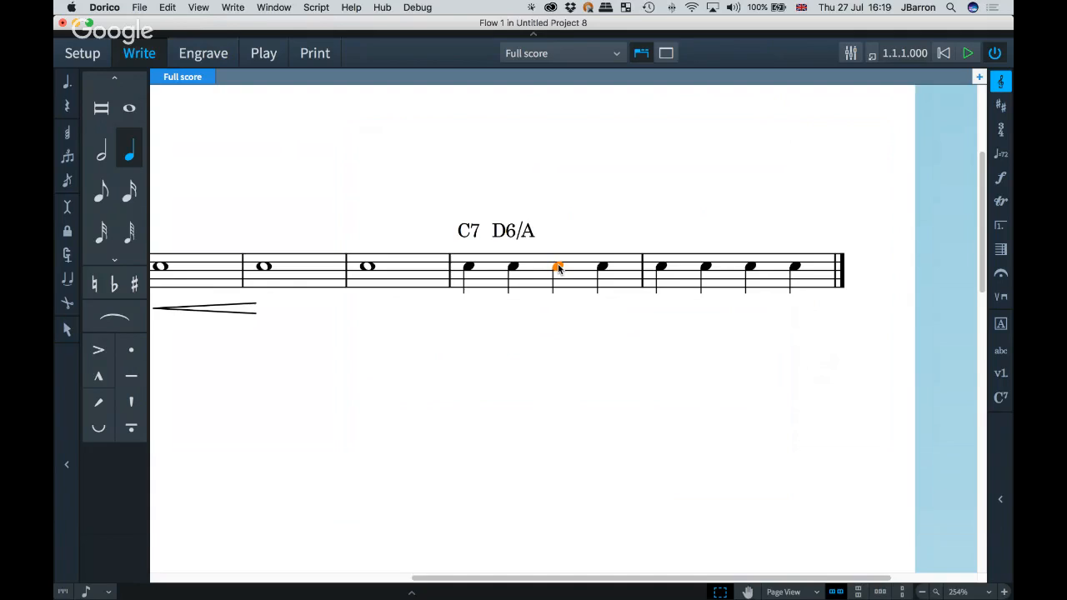
key(shift+q)
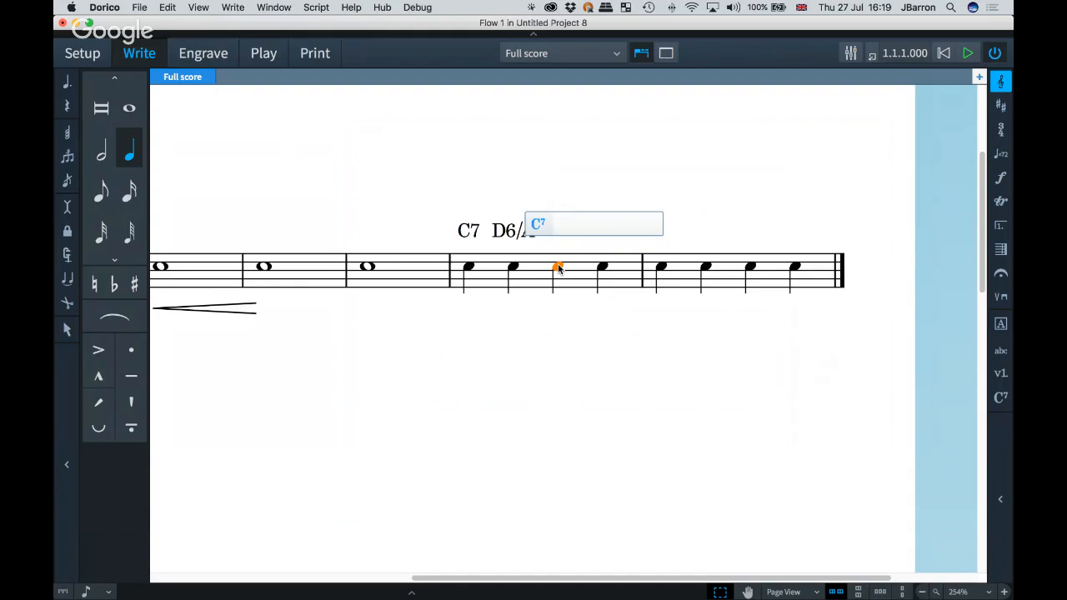
key(Right)
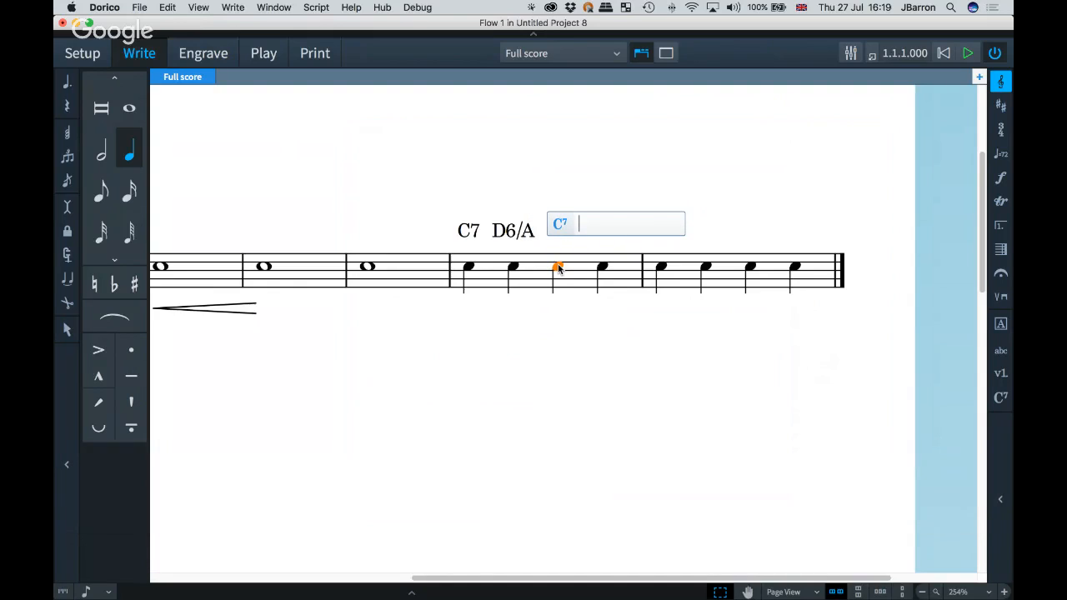
key(Right)
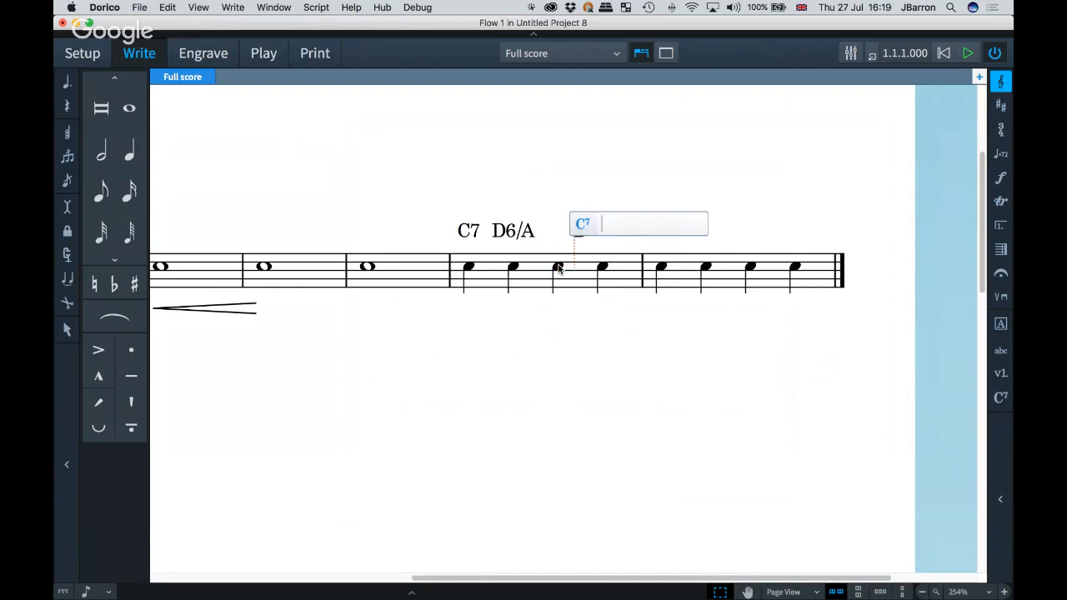
text(D)
key(Return)
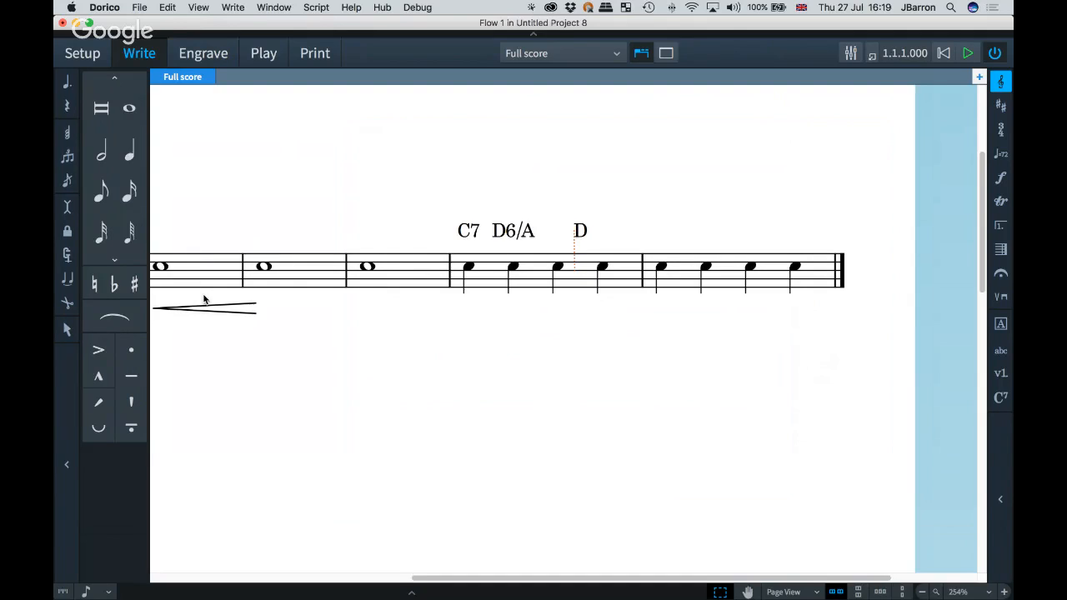
Step: Add an E/B chord symbol on the first note of bar 5
click(659, 265)
key(shift+q)
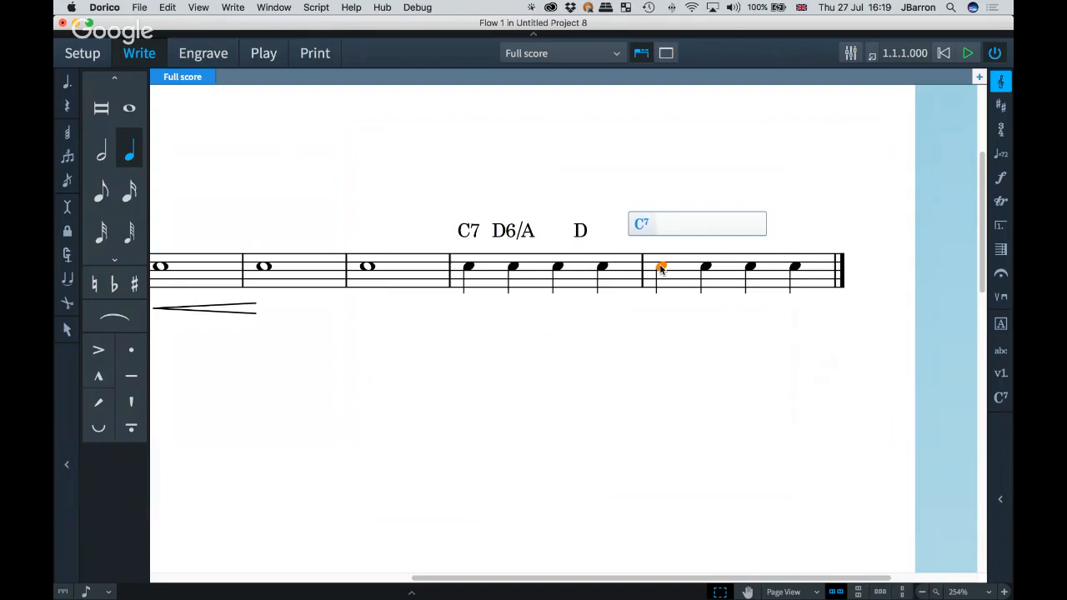
text(E/B)
key(space)
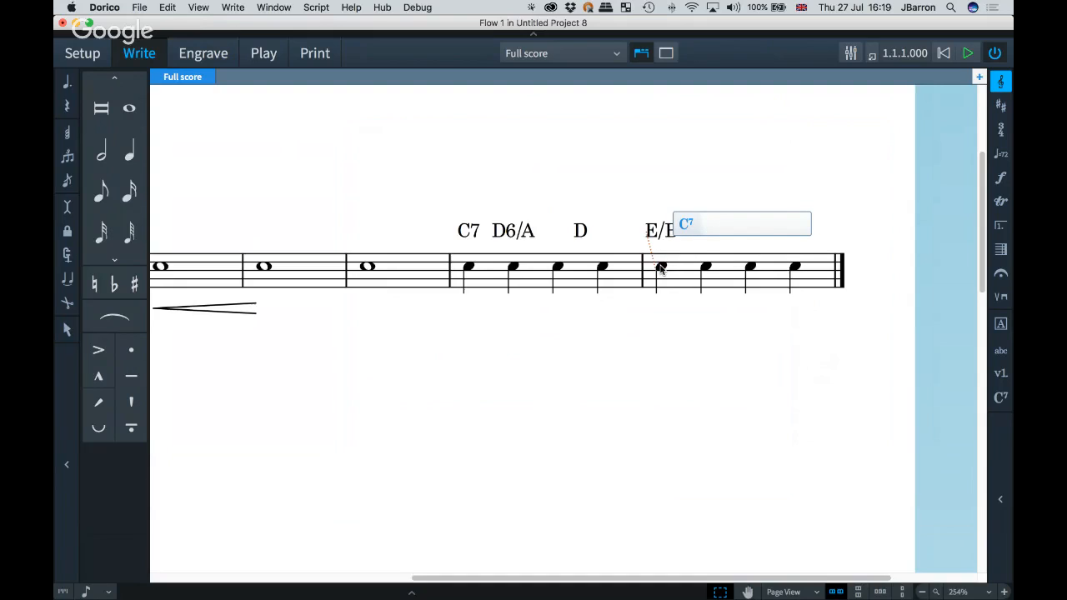
Step: Step through rhythmic positions and existing chord symbols with the chord popover, then re-enter the chord on bar 4's second note
key(Left)
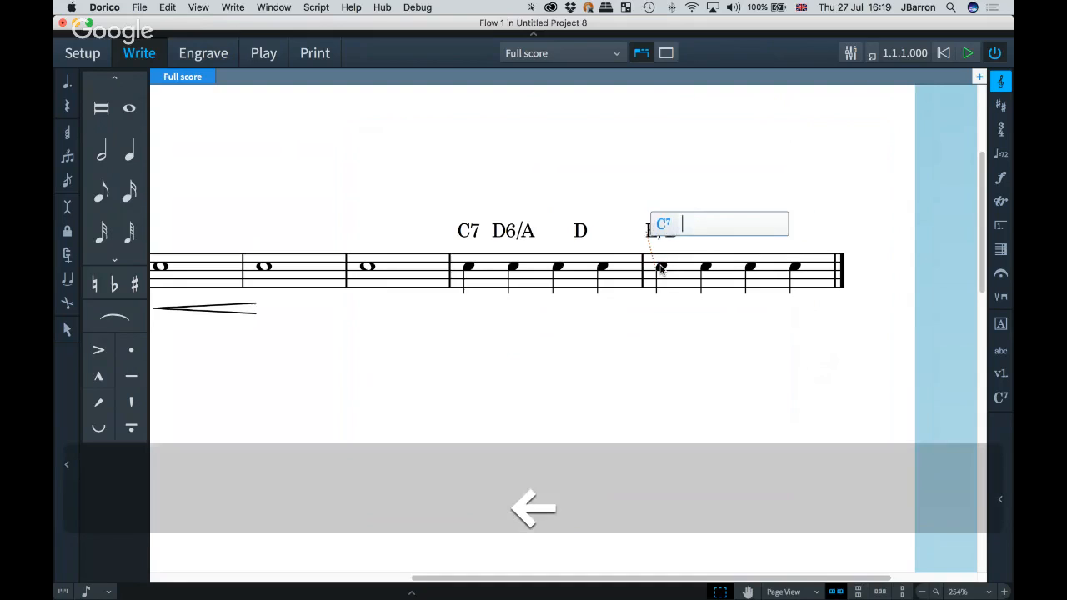
key(Right)
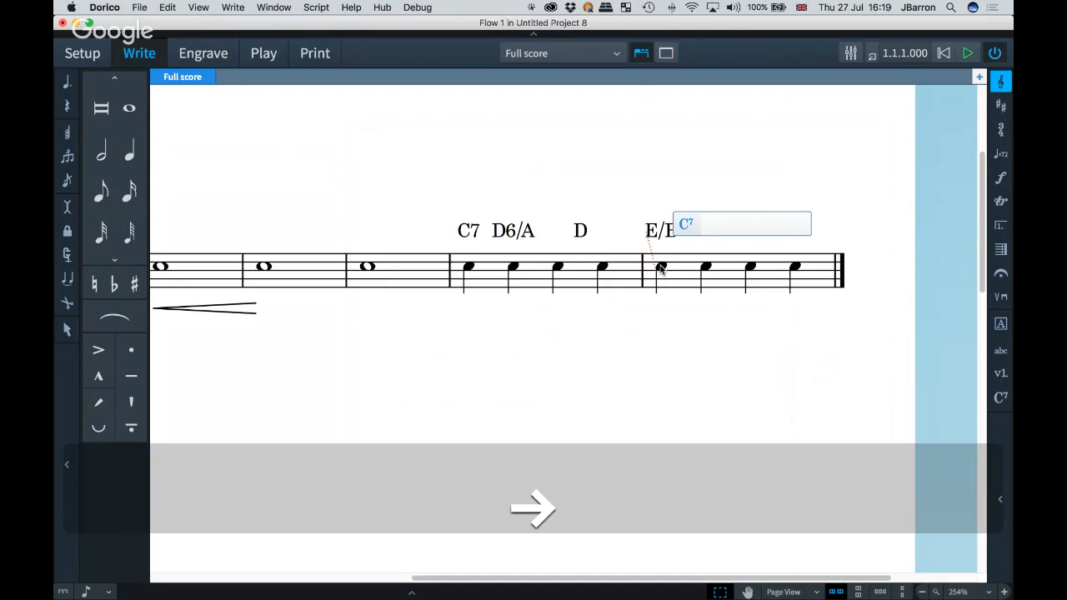
key(Right)
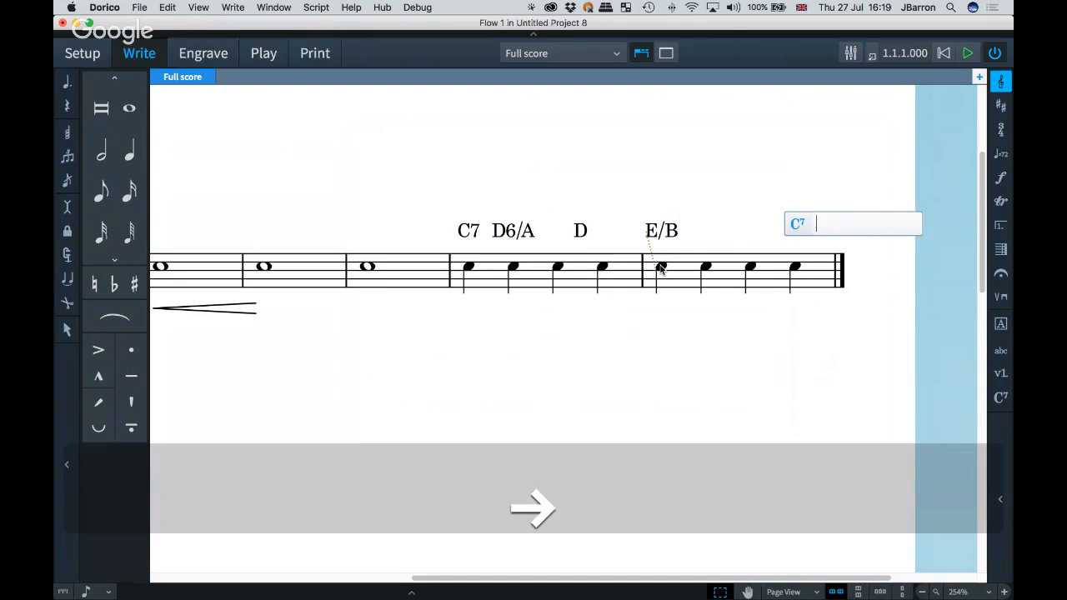
key(Left)
key(Left)
key(Left)
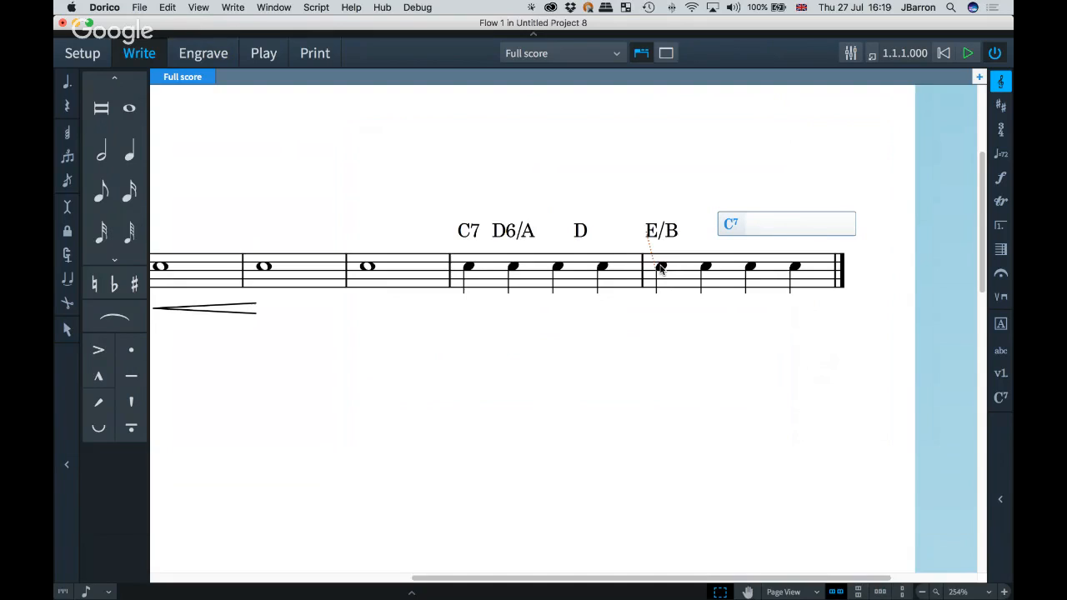
key(super+Left)
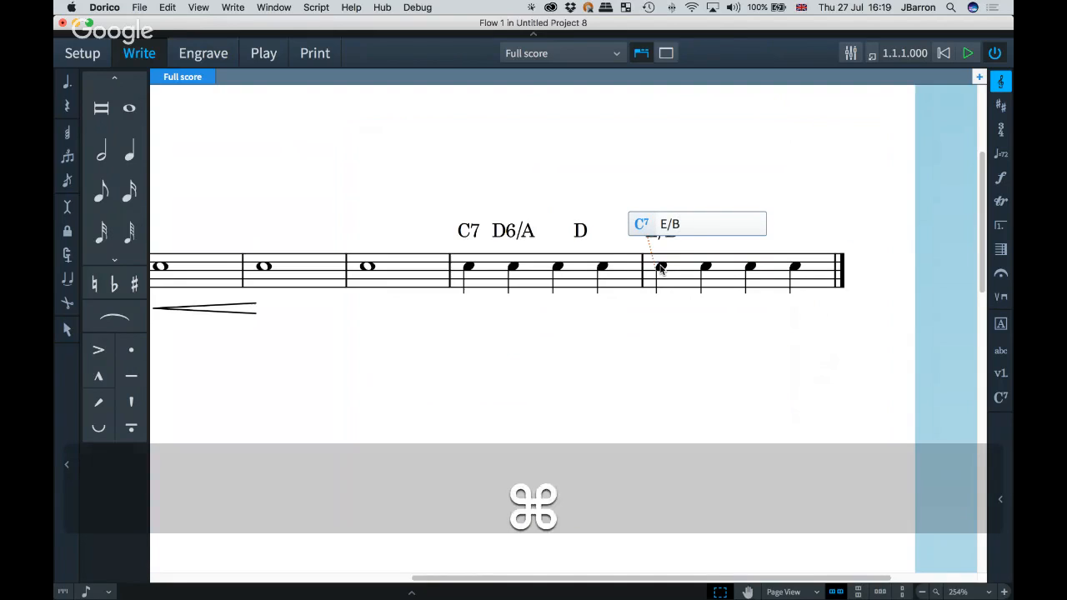
key(super+Left)
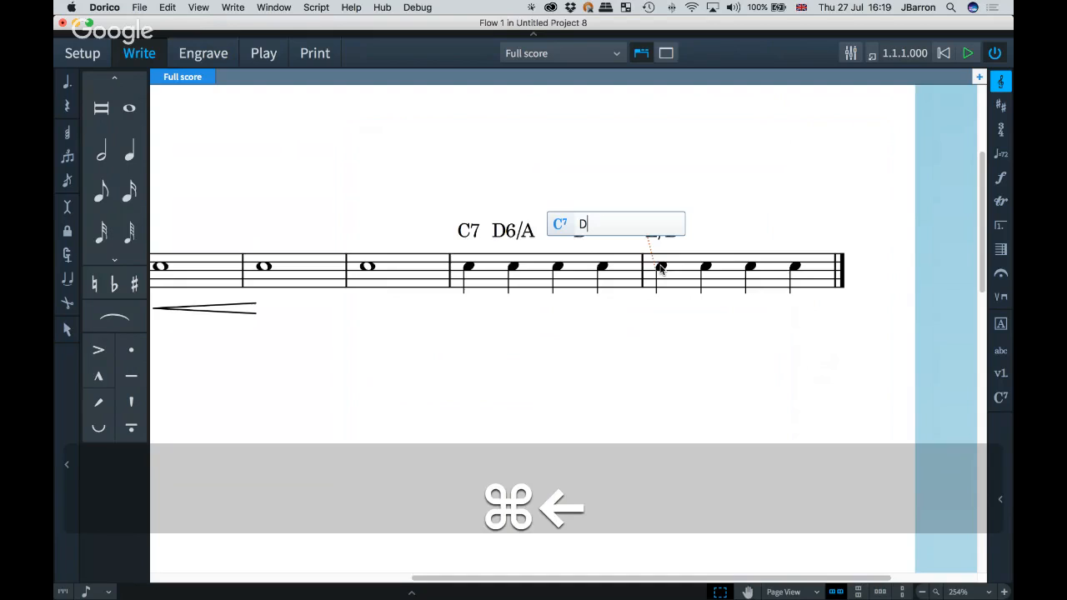
key(super+Left)
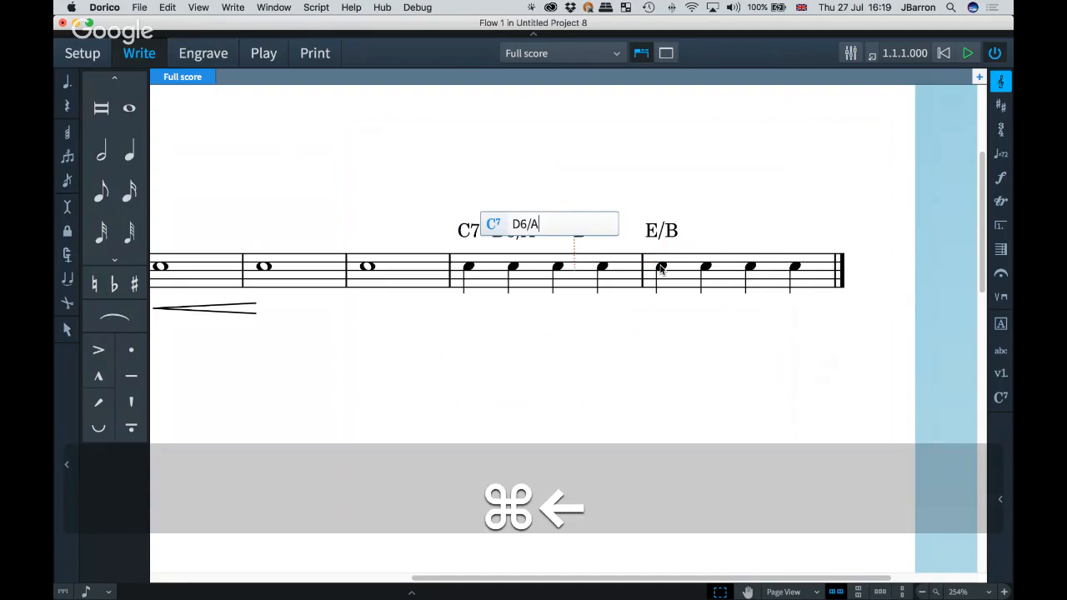
key(super+Right)
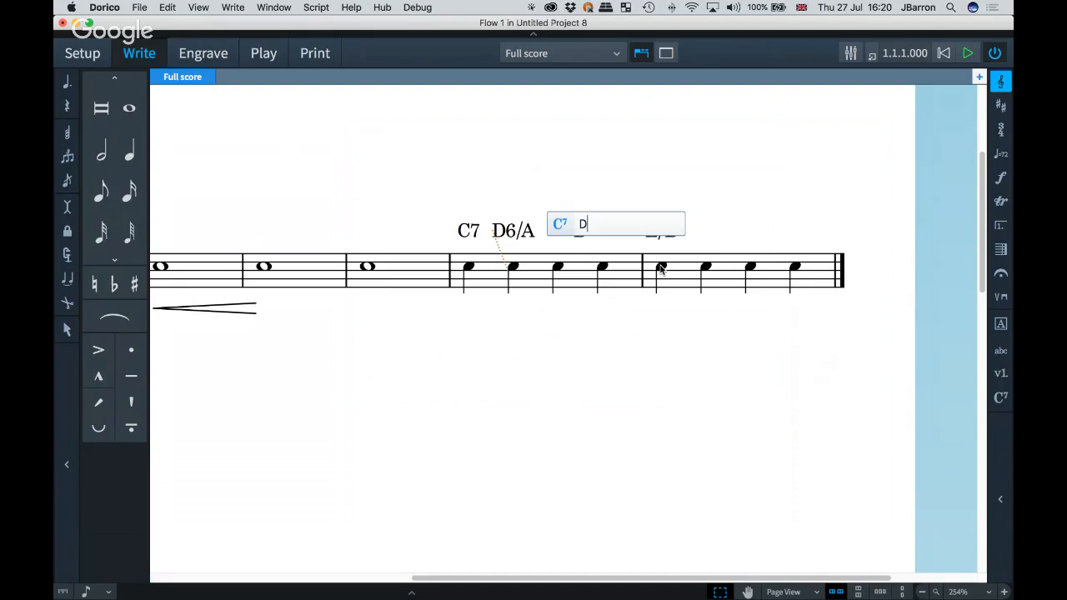
key(super+Left)
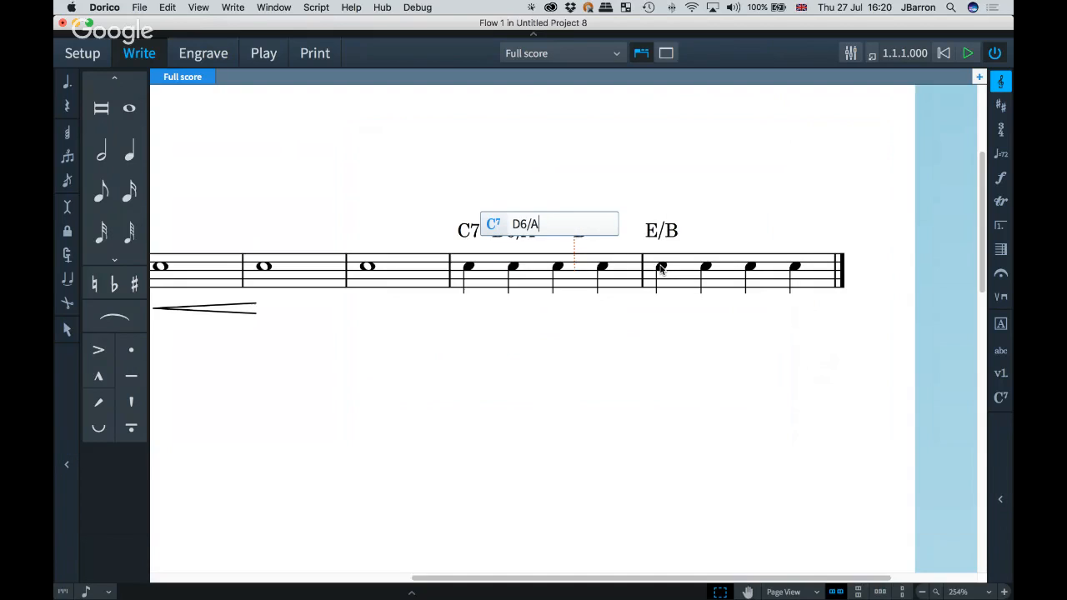
key(space)
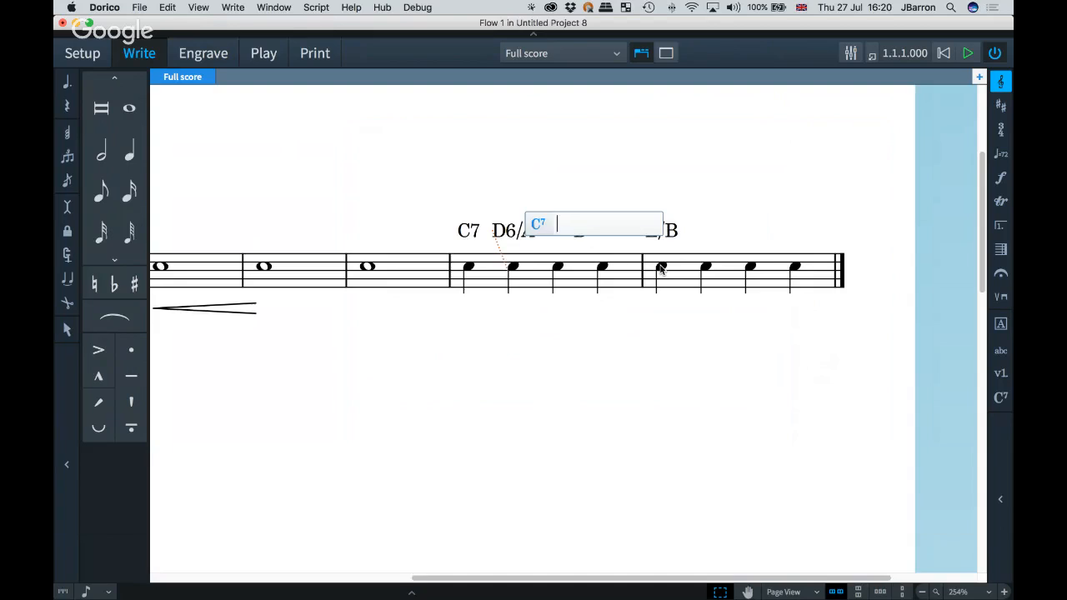
key(super+Left)
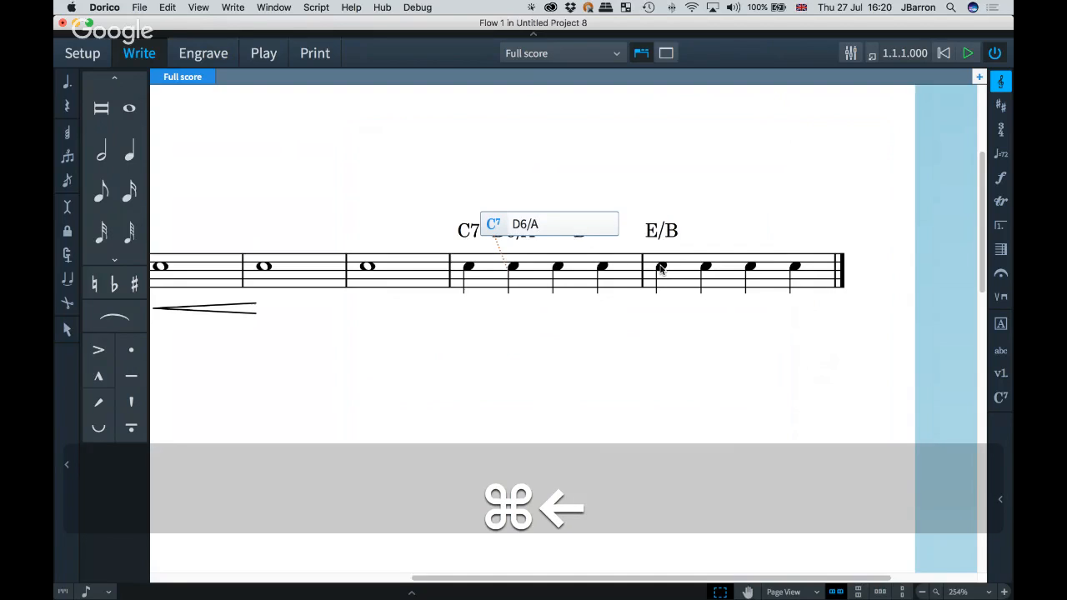
key(space)
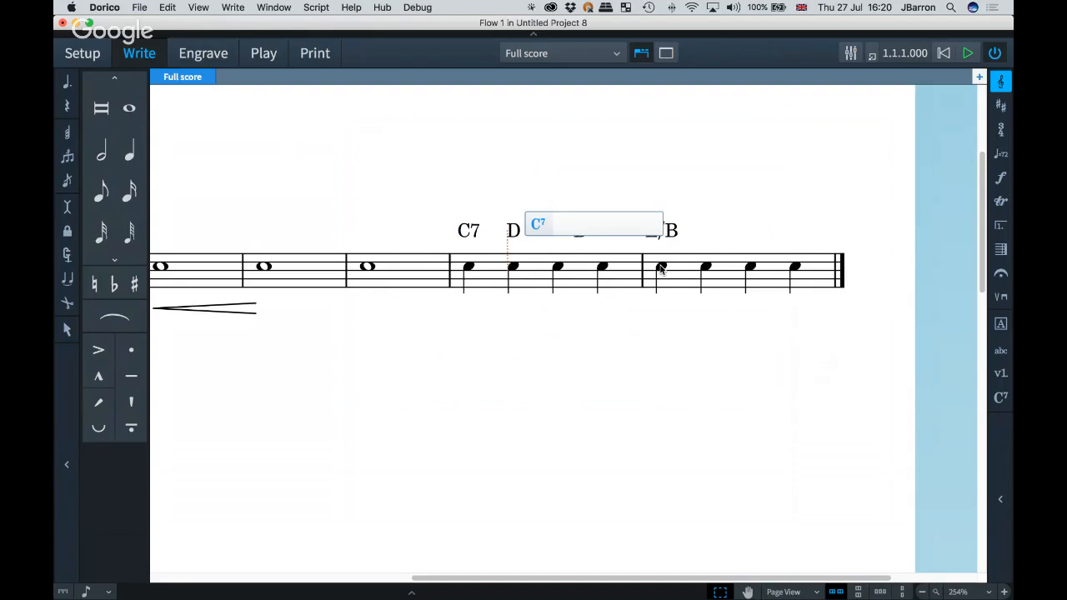
key(Return)
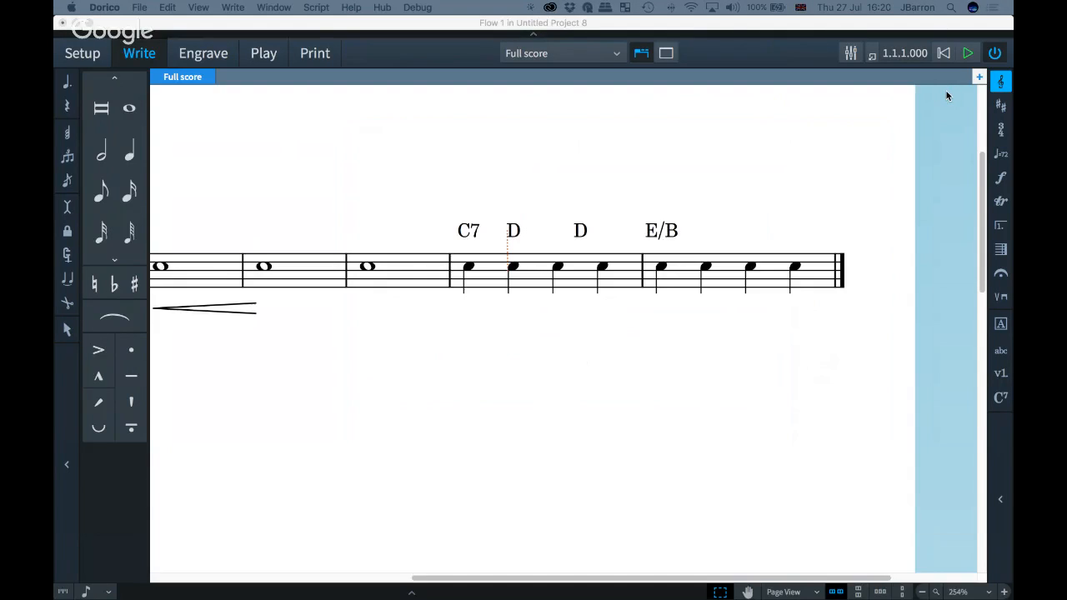
Step: Switch to the browser and scroll through the Dorico Resources page on steinberg.net
drag(918, 88, 502, 29)
scroll(757, 190, up, 15)
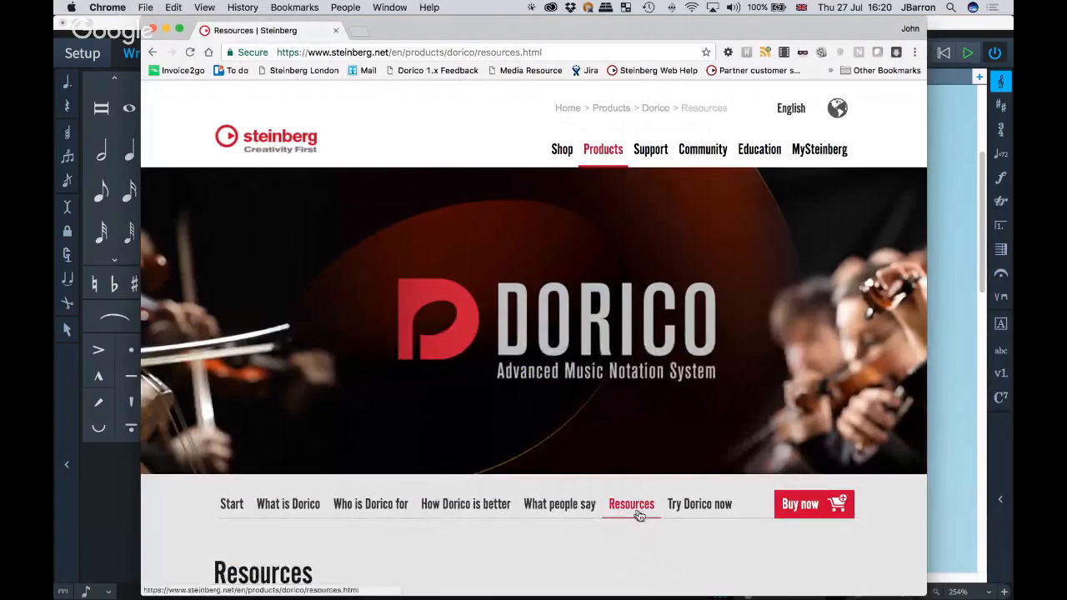
scroll(636, 514, down, 1)
scroll(636, 514, down, 3)
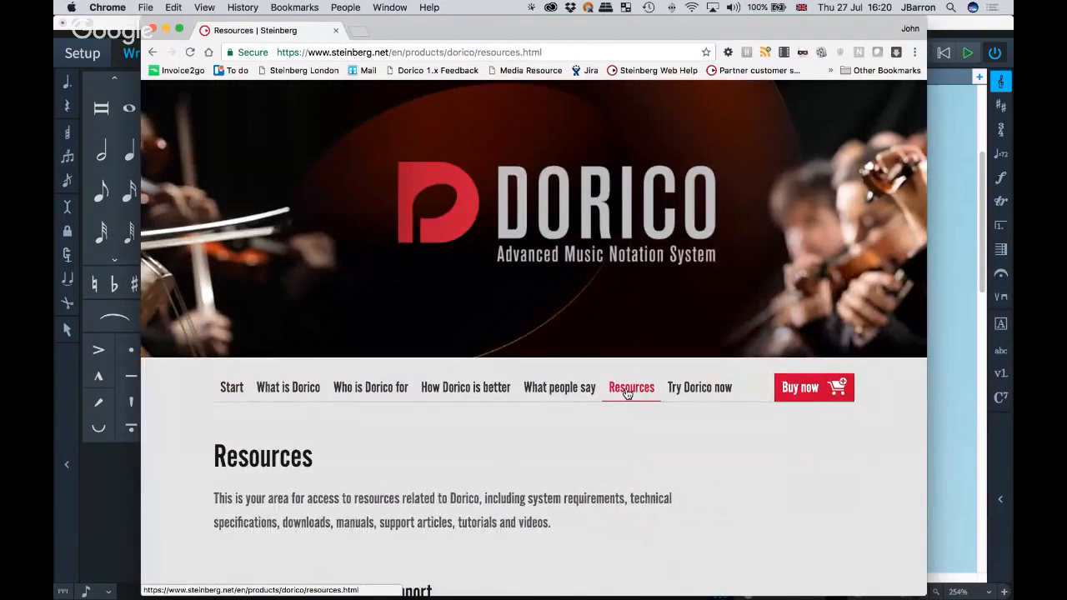
scroll(773, 461, down, 8)
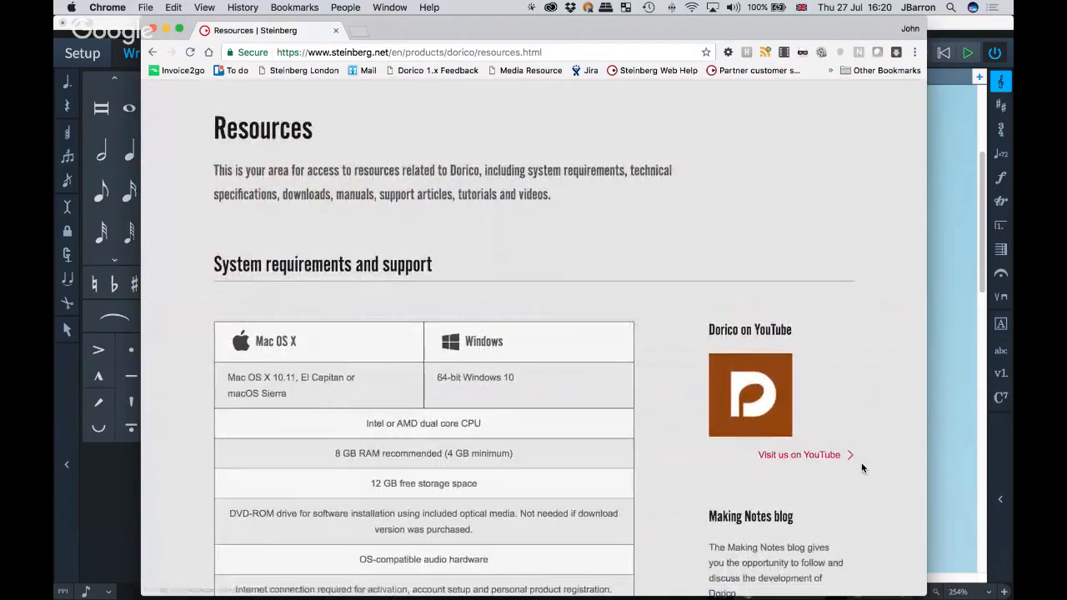
scroll(867, 467, down, 4)
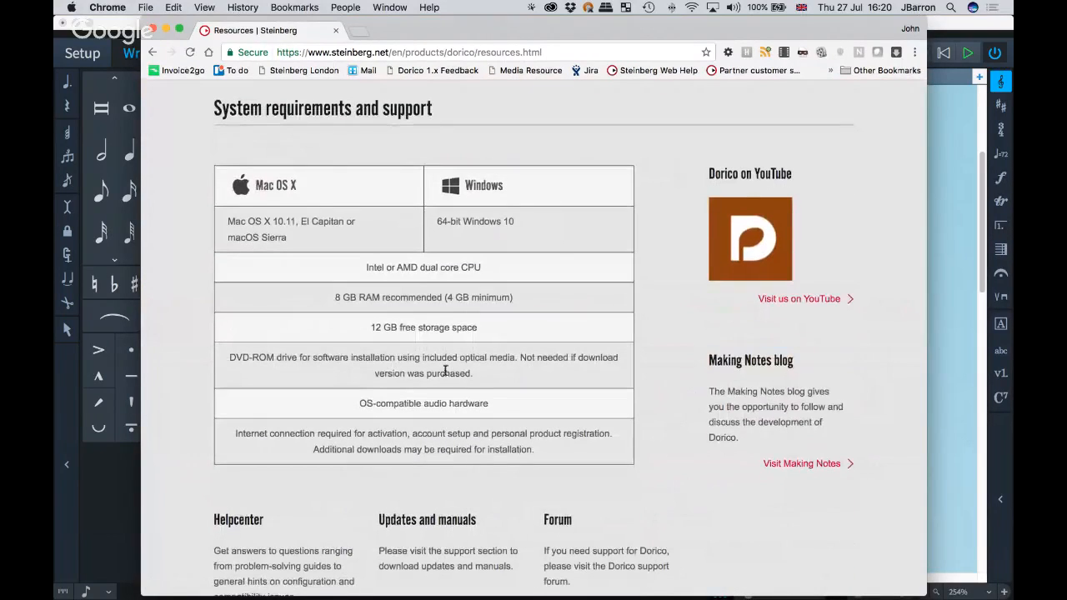
scroll(433, 363, down, 3)
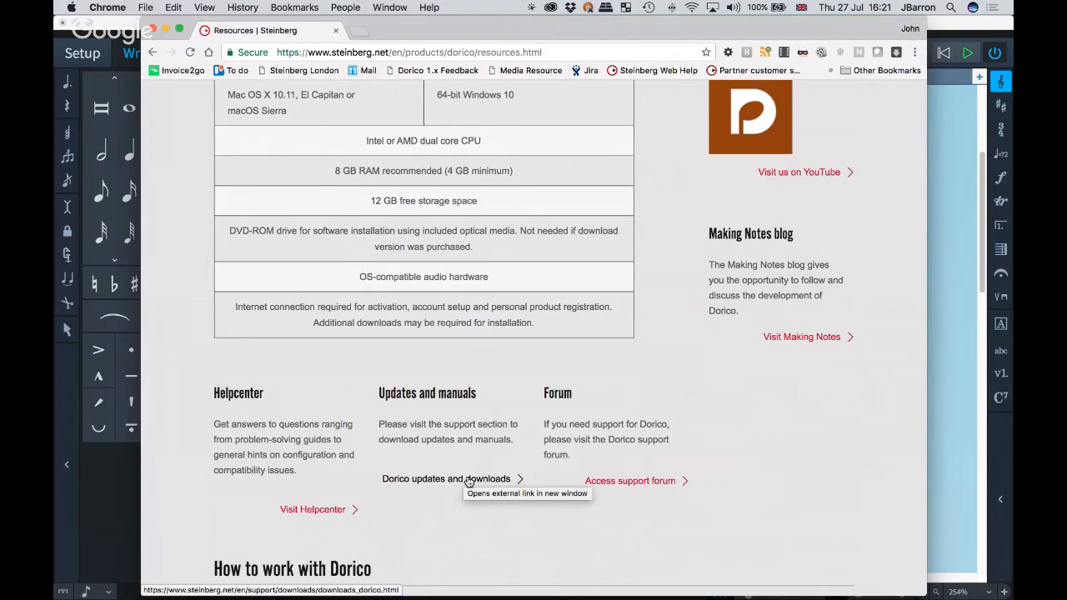
scroll(464, 504, down, 1)
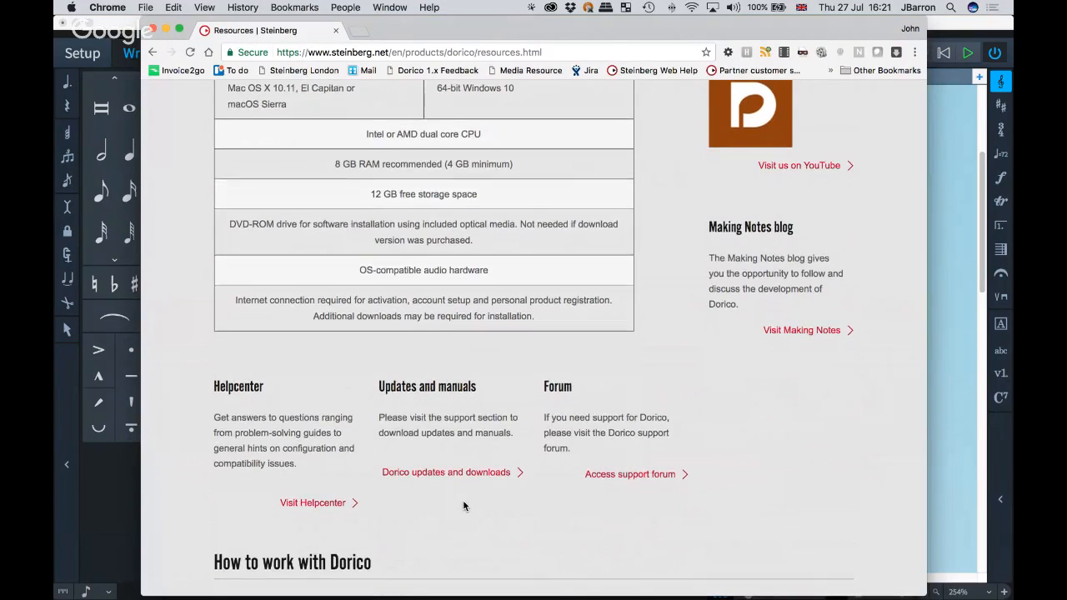
scroll(766, 363, up, 2)
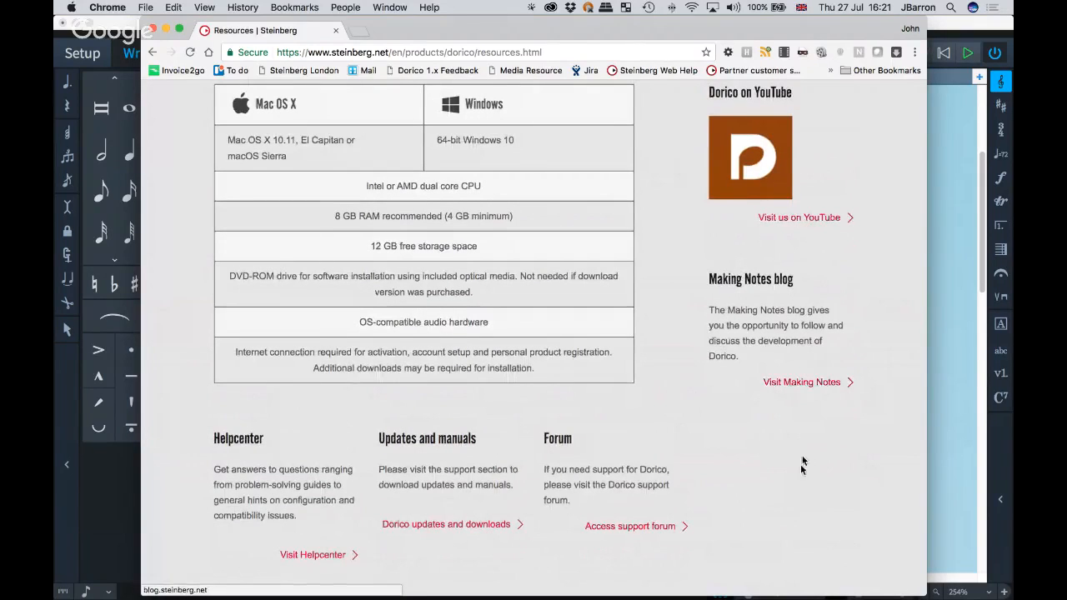
scroll(797, 500, down, 10)
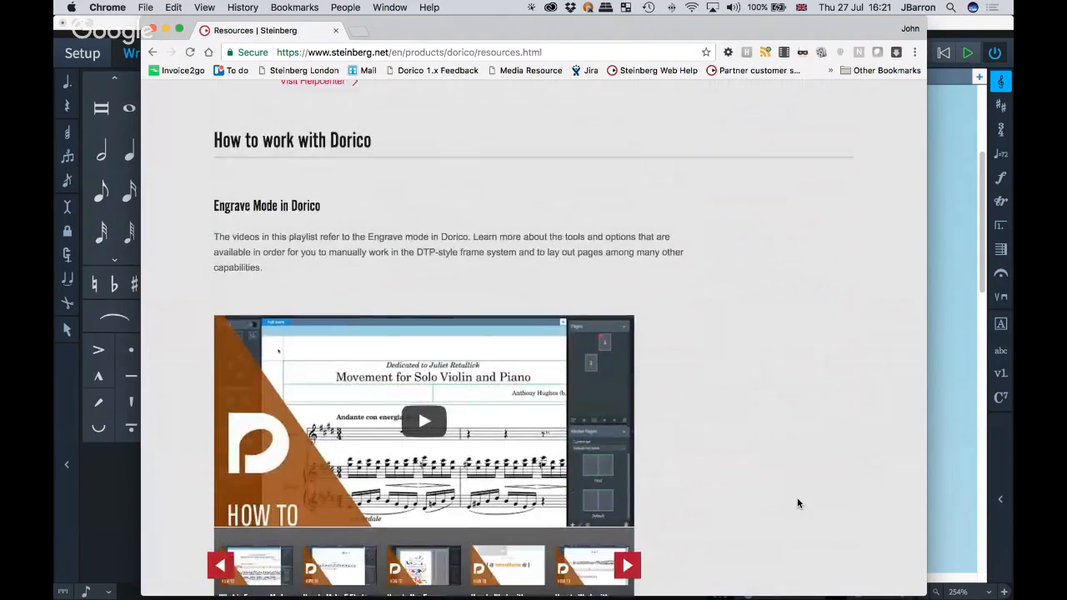
scroll(797, 500, down, 1)
scroll(797, 503, down, 1)
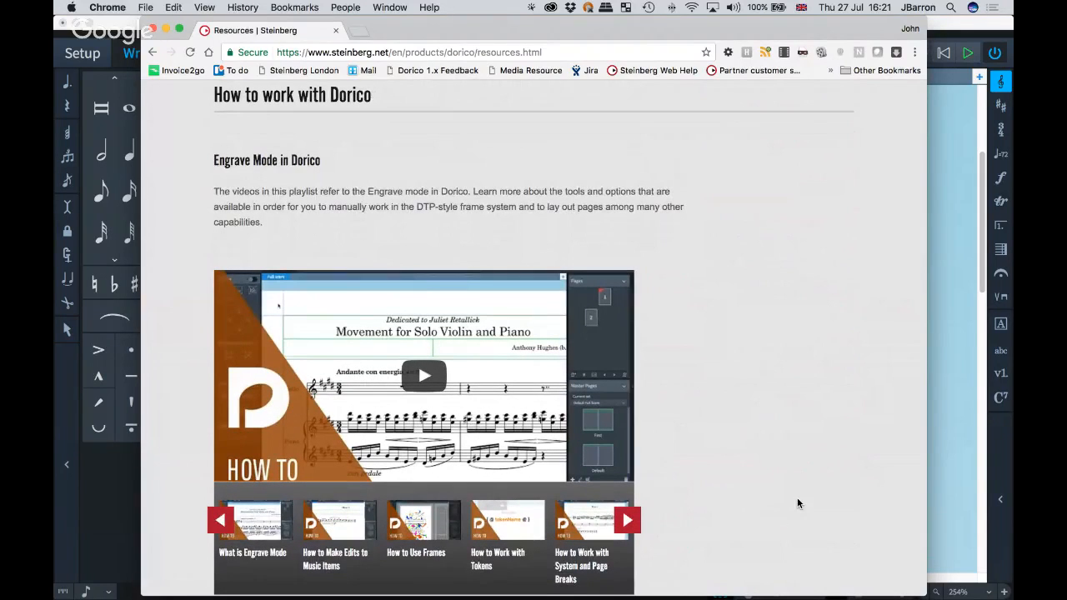
scroll(797, 503, down, 8)
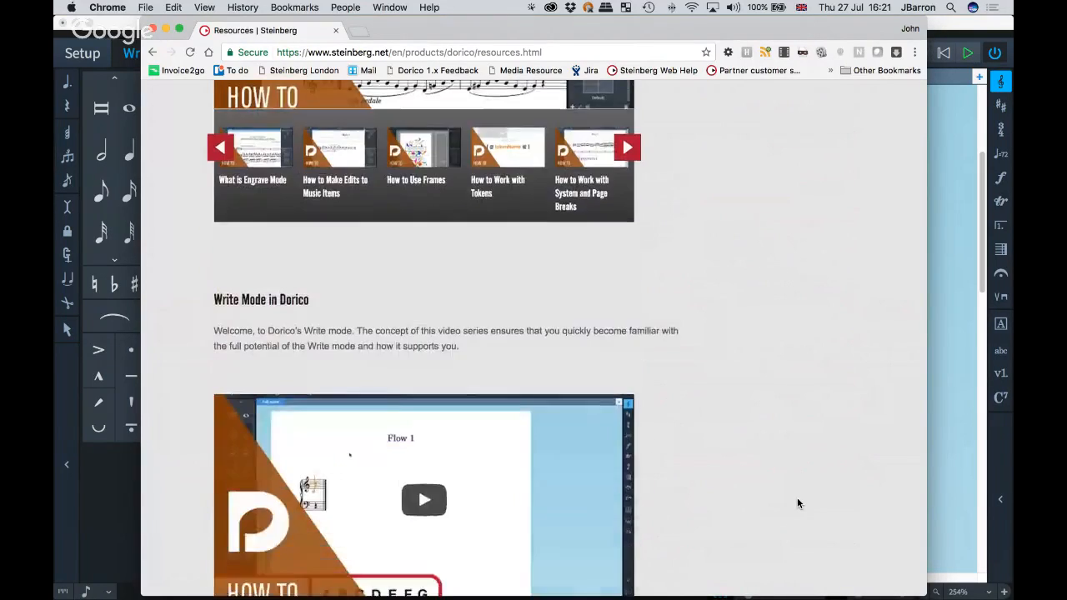
scroll(797, 503, down, 18)
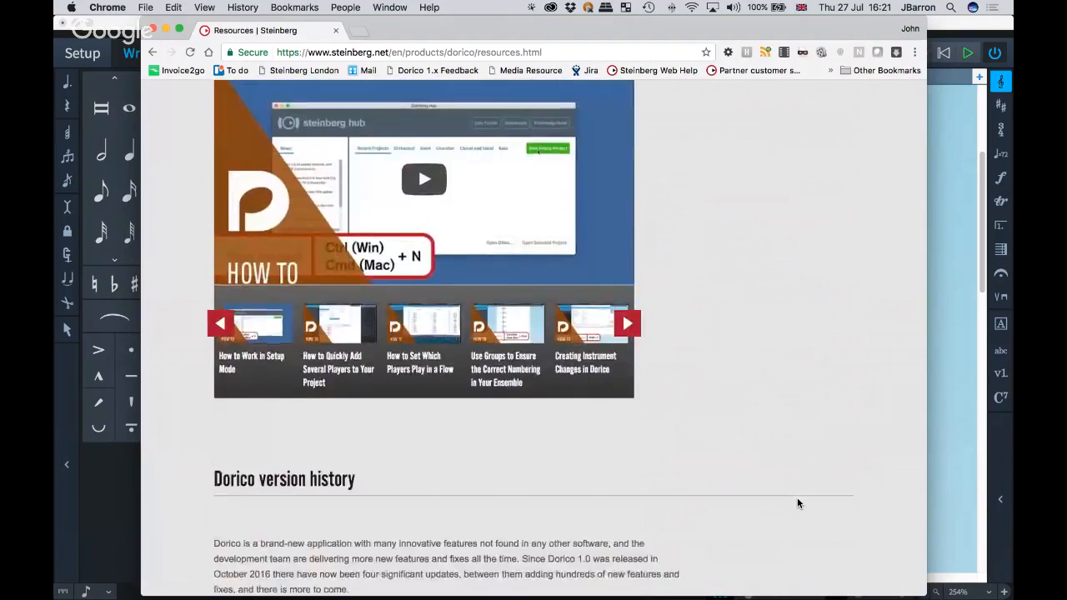
scroll(797, 503, down, 8)
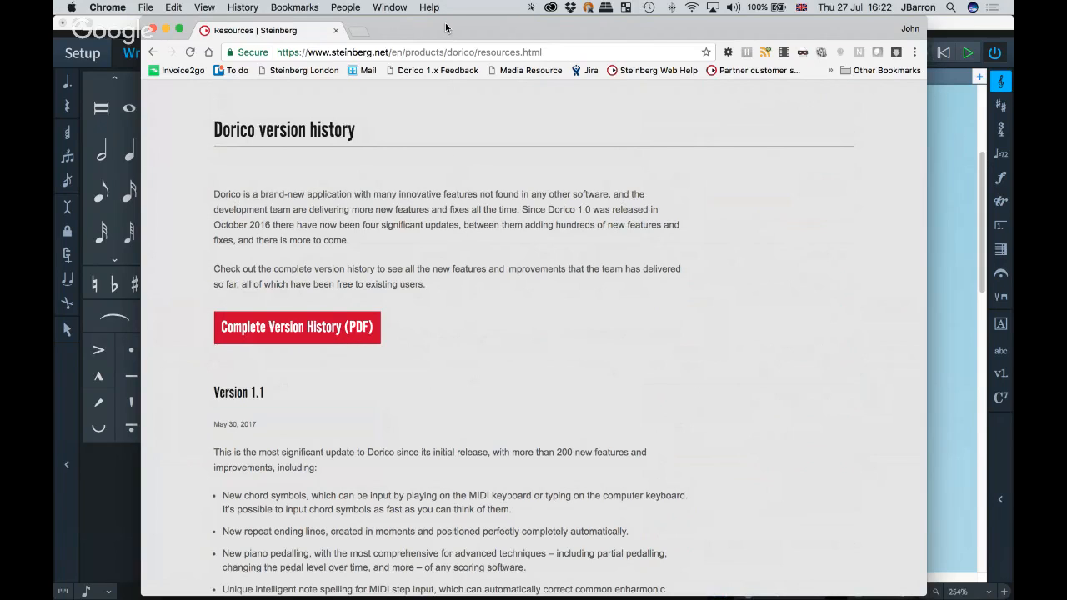
Step: Return to Dorico and open the key signatures, tonality systems and accidentals panel
drag(445, 28, 713, 7)
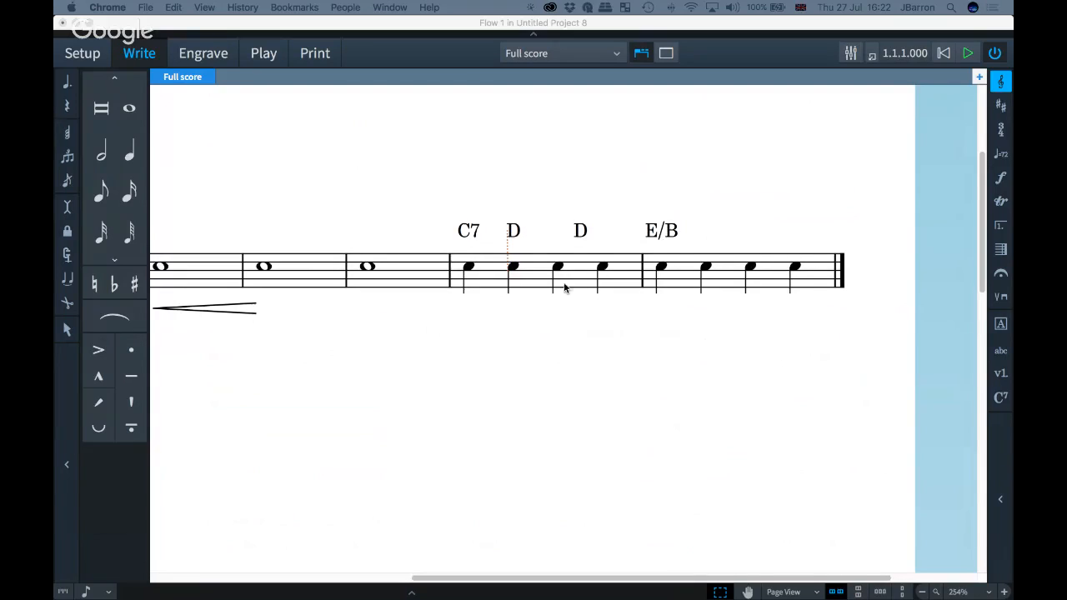
click(519, 169)
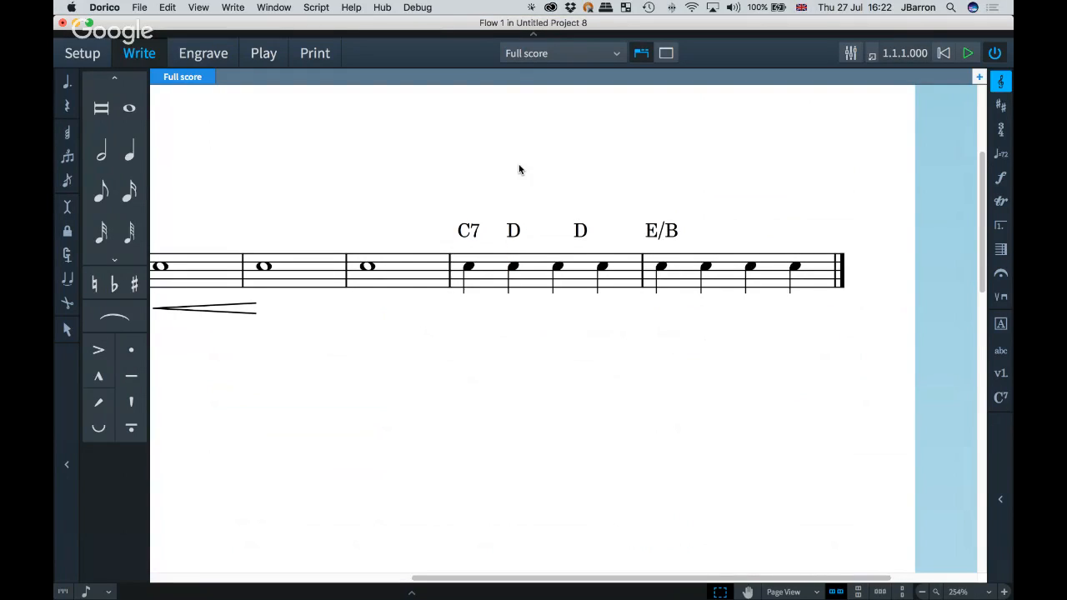
click(1002, 107)
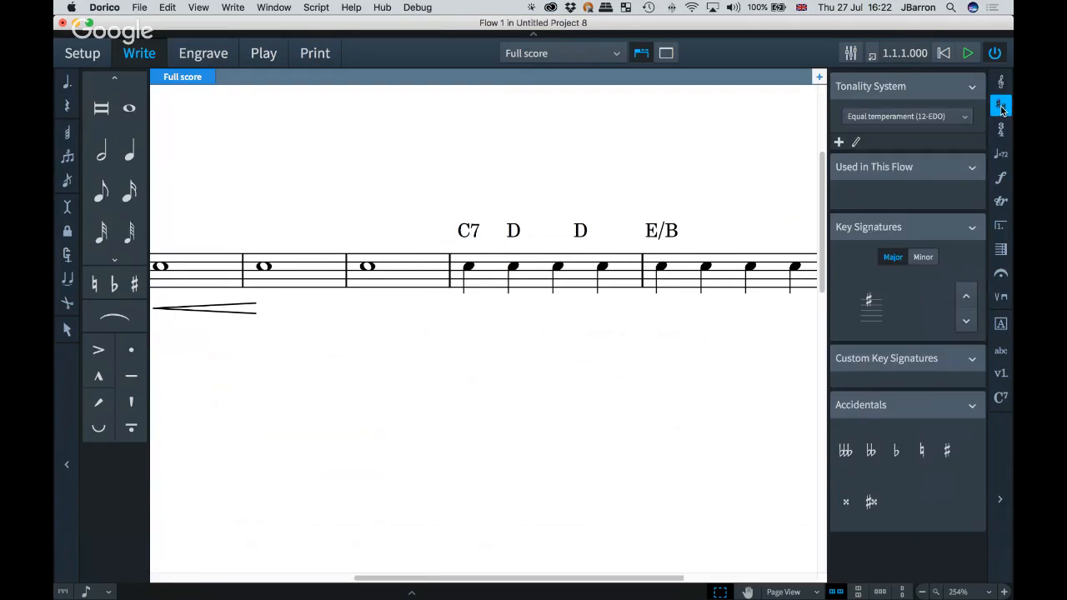
Step: Set the tonality system to Equal temperament (24-EDO) and insert an atonal key signature at the start of bar 5
click(933, 123)
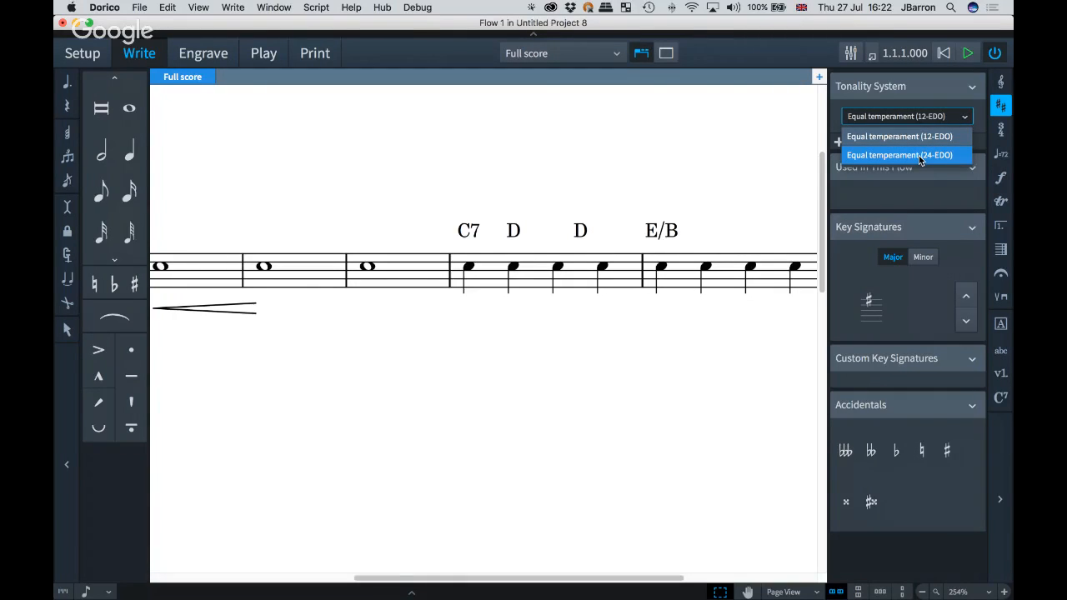
click(920, 158)
drag(707, 269, 610, 267)
click(610, 267)
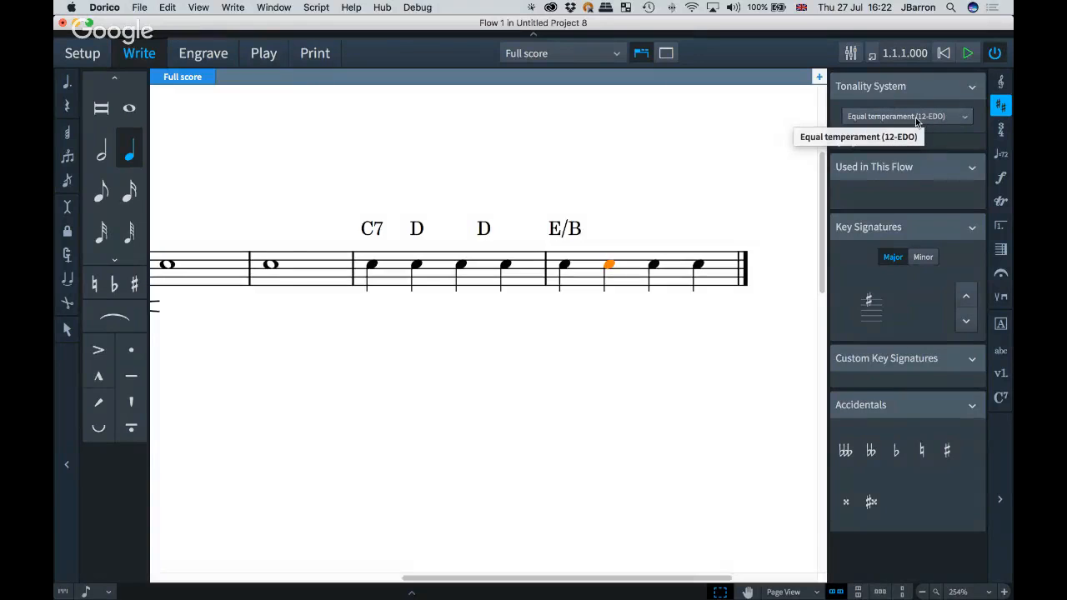
click(556, 276)
key(shift+n)
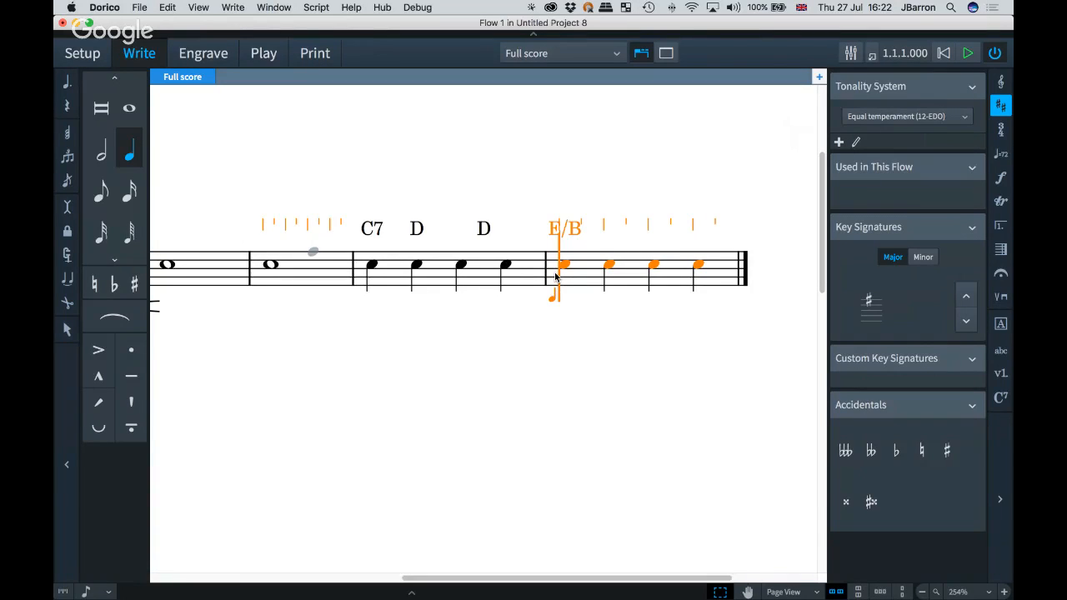
scroll(556, 277, left, 8)
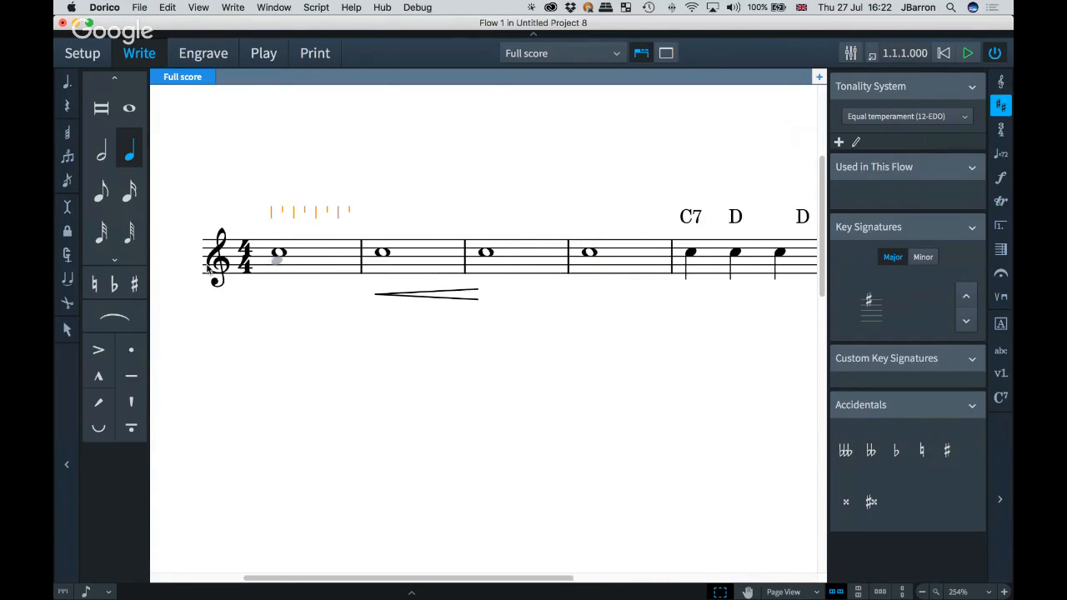
scroll(628, 302, right, 6)
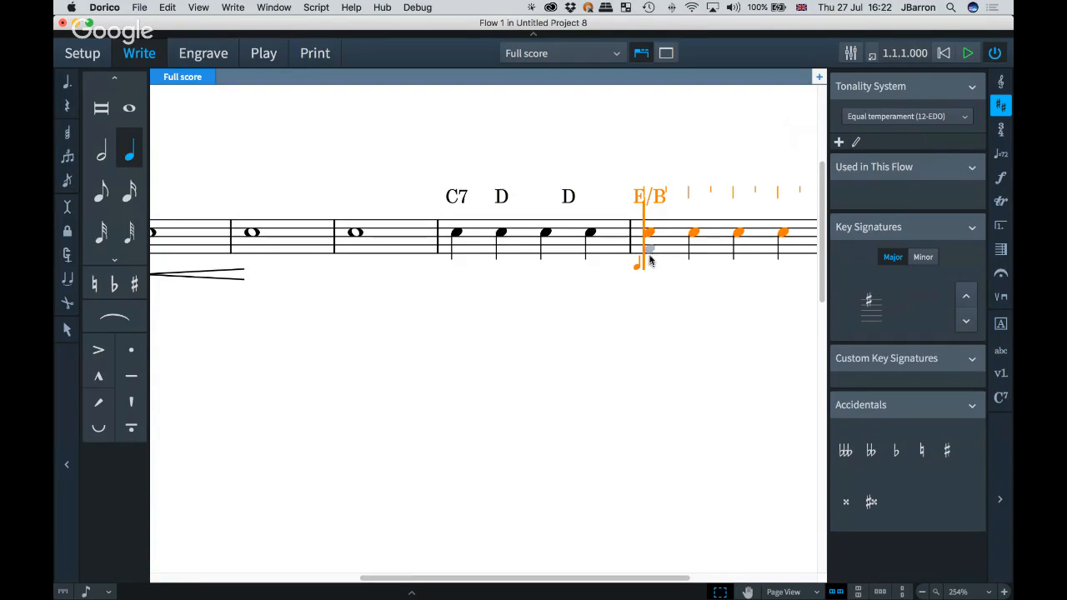
key(shift+k)
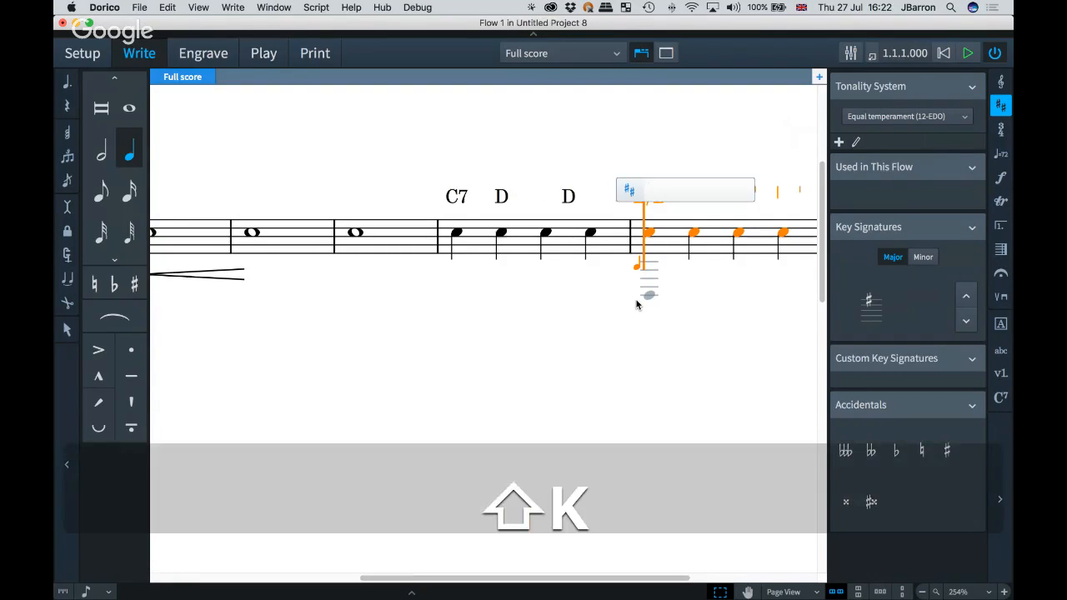
text(atonal)
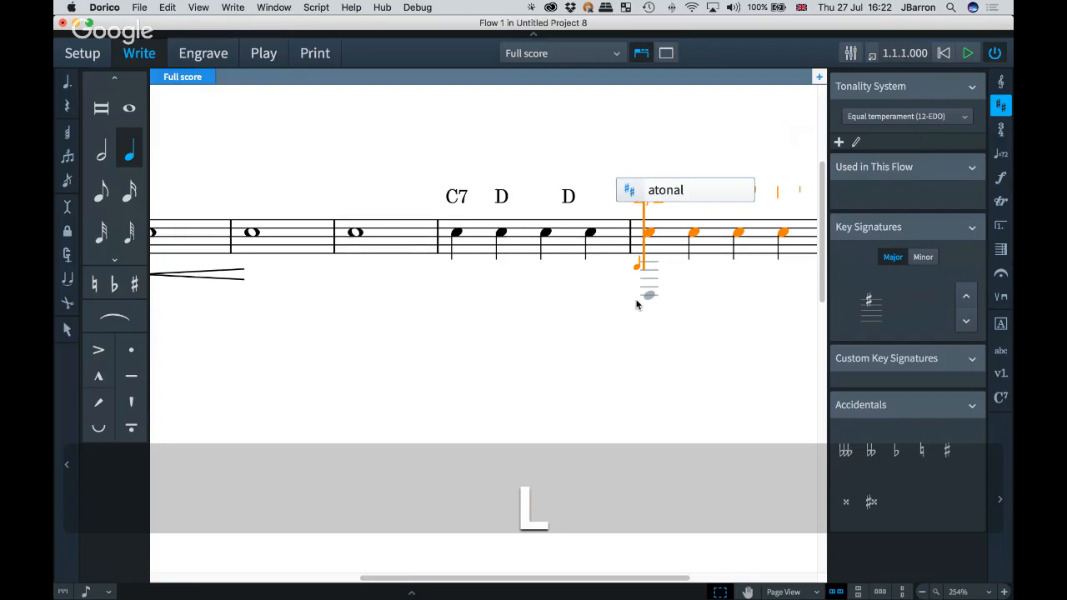
key(Return)
key(Escape)
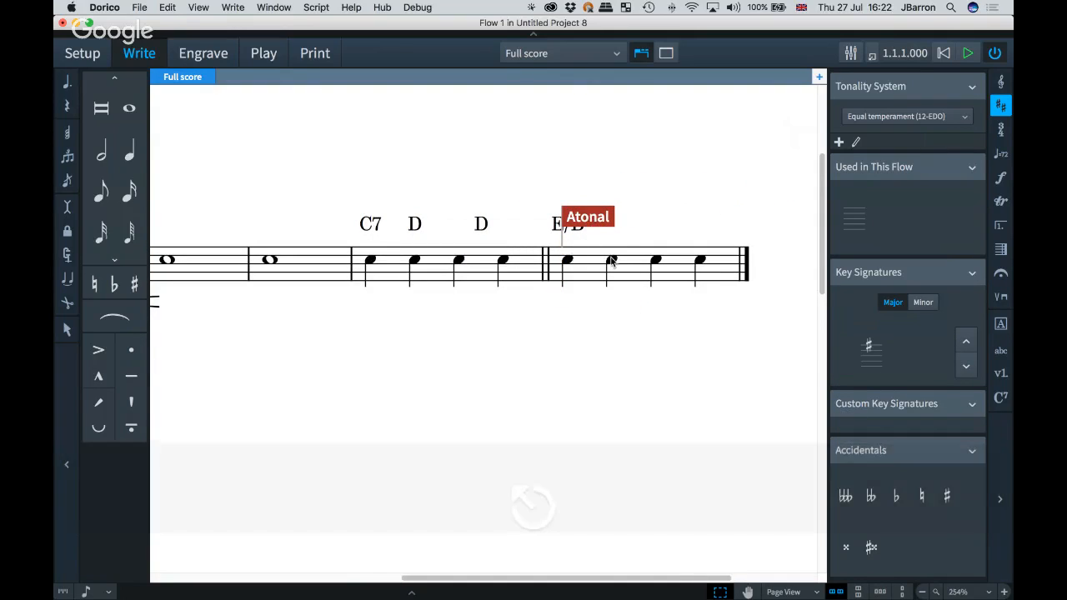
Step: Apply a 24-EDO microtonal flat accidental to the third note of bar 5
click(656, 262)
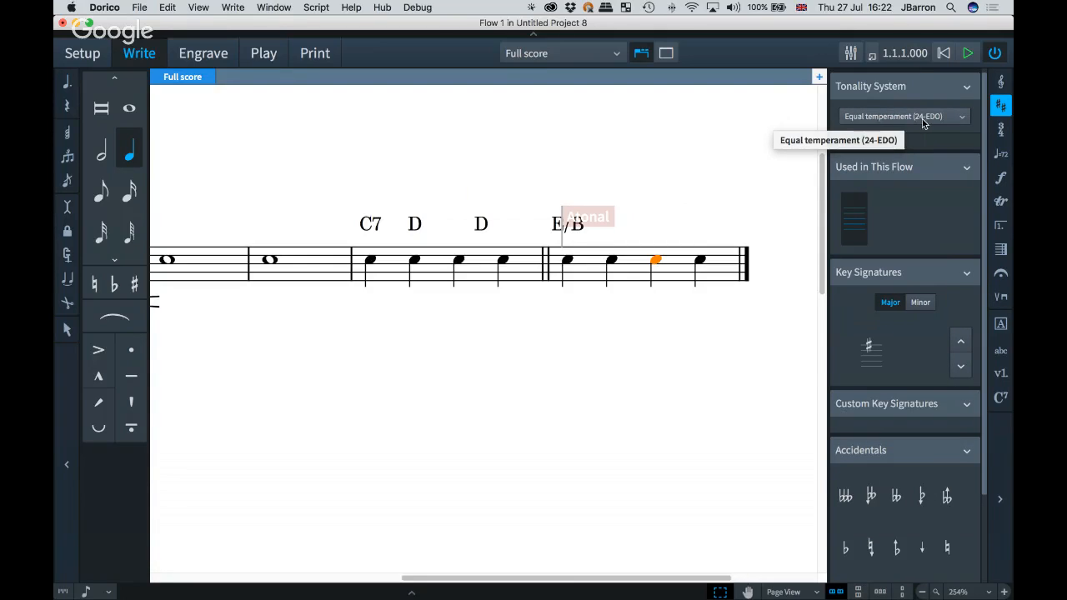
click(872, 497)
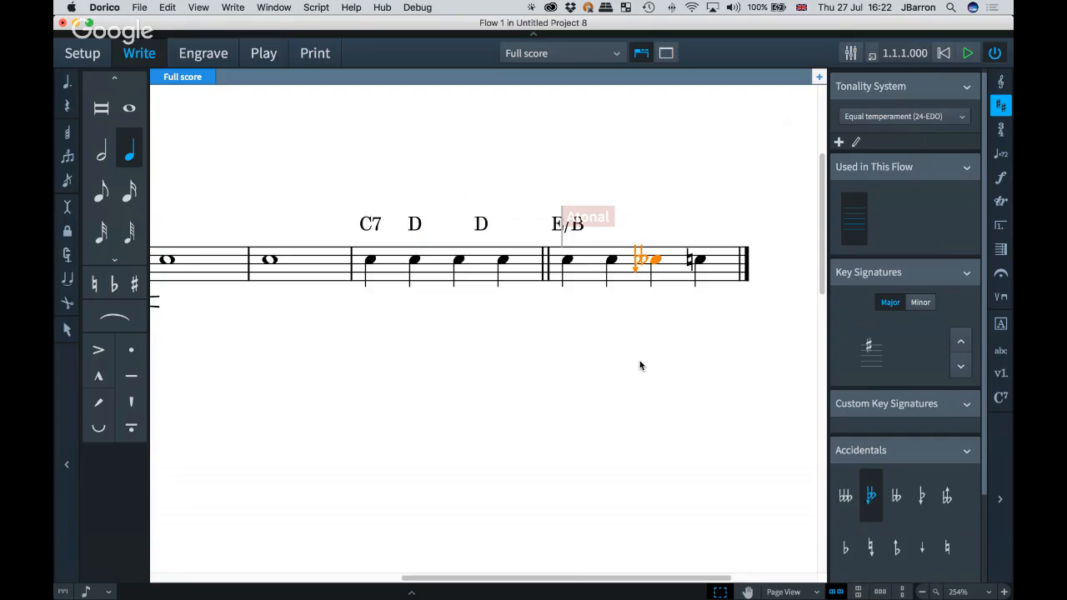